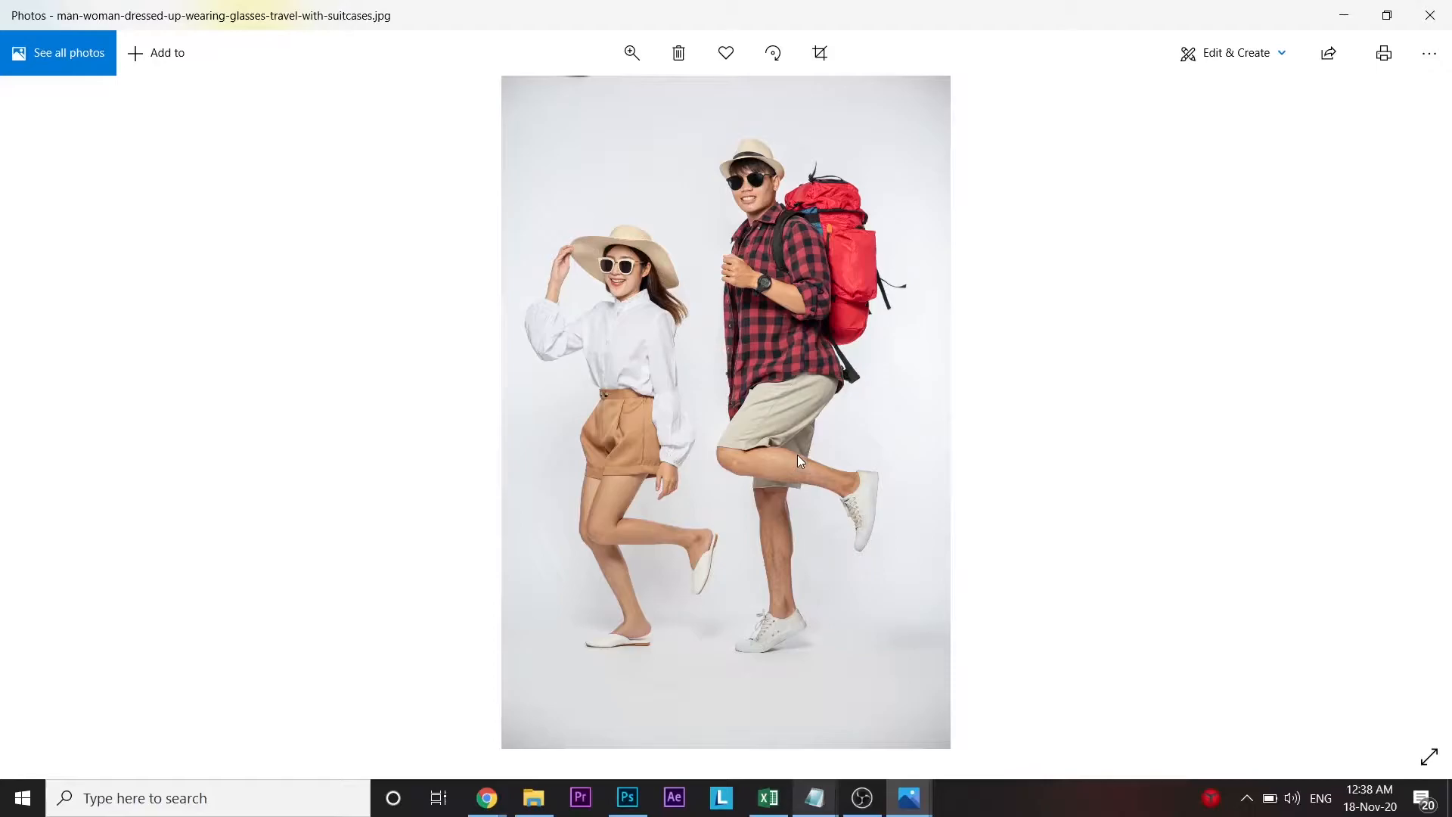
# - Switch to Photoshop, scale the couple cutout to about 722% so it fills the canvas height, and hide its layer
pyautogui.hotkey('alt', 'Tab')
pyautogui.moveTo(552, 221); pyautogui.dragTo(931, 705)
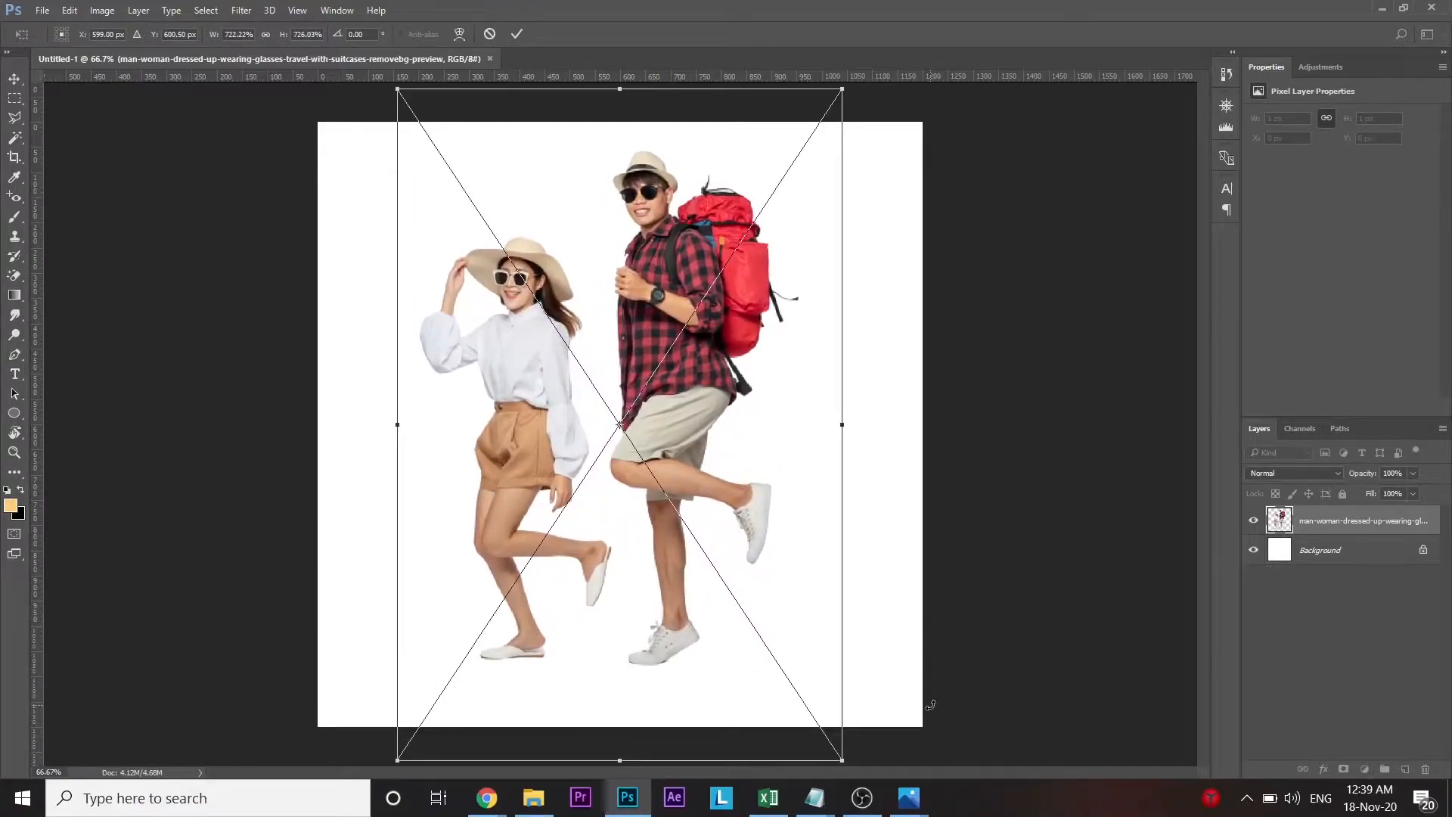
pyautogui.press('Return')
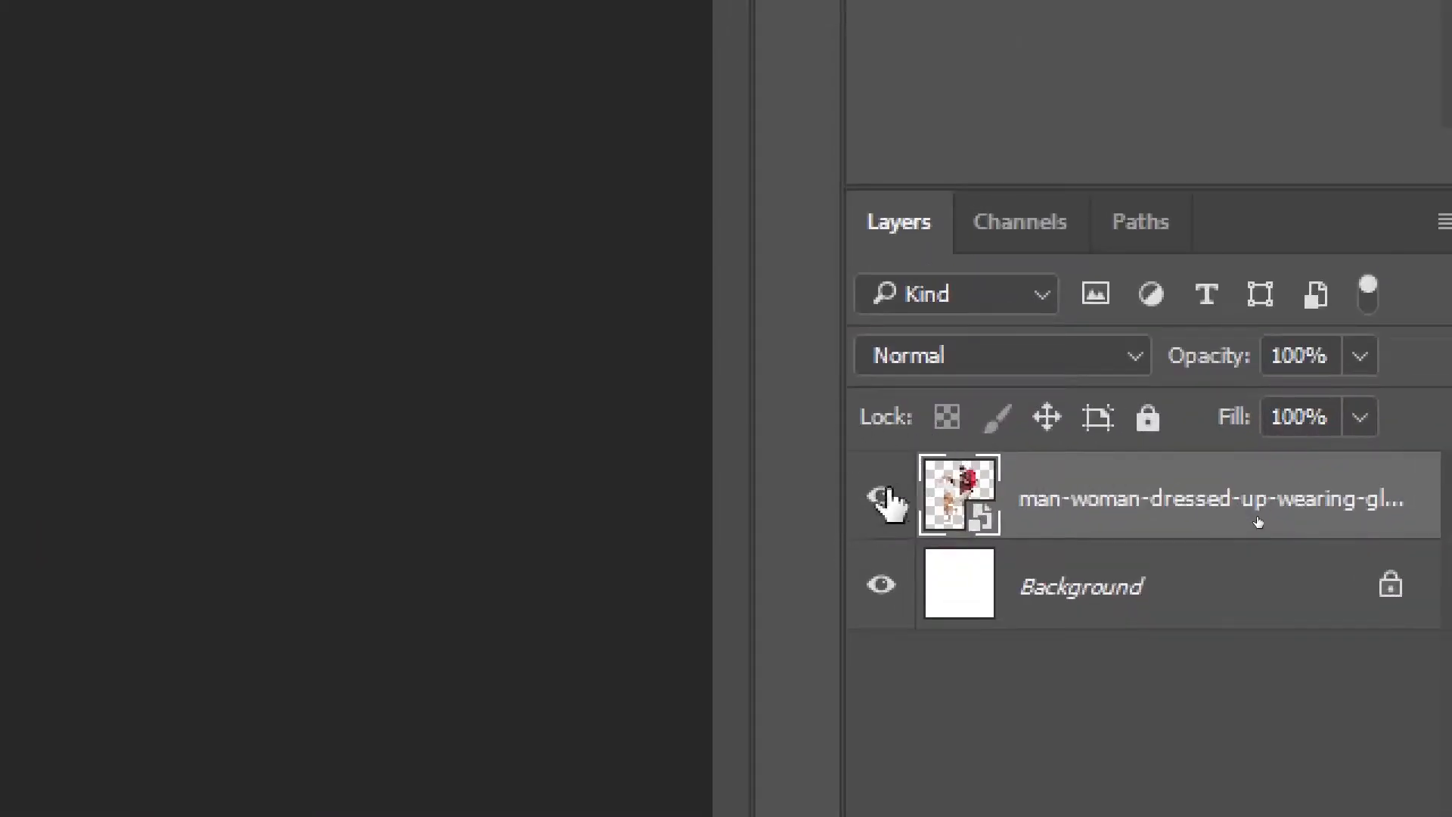
pyautogui.click(882, 498)
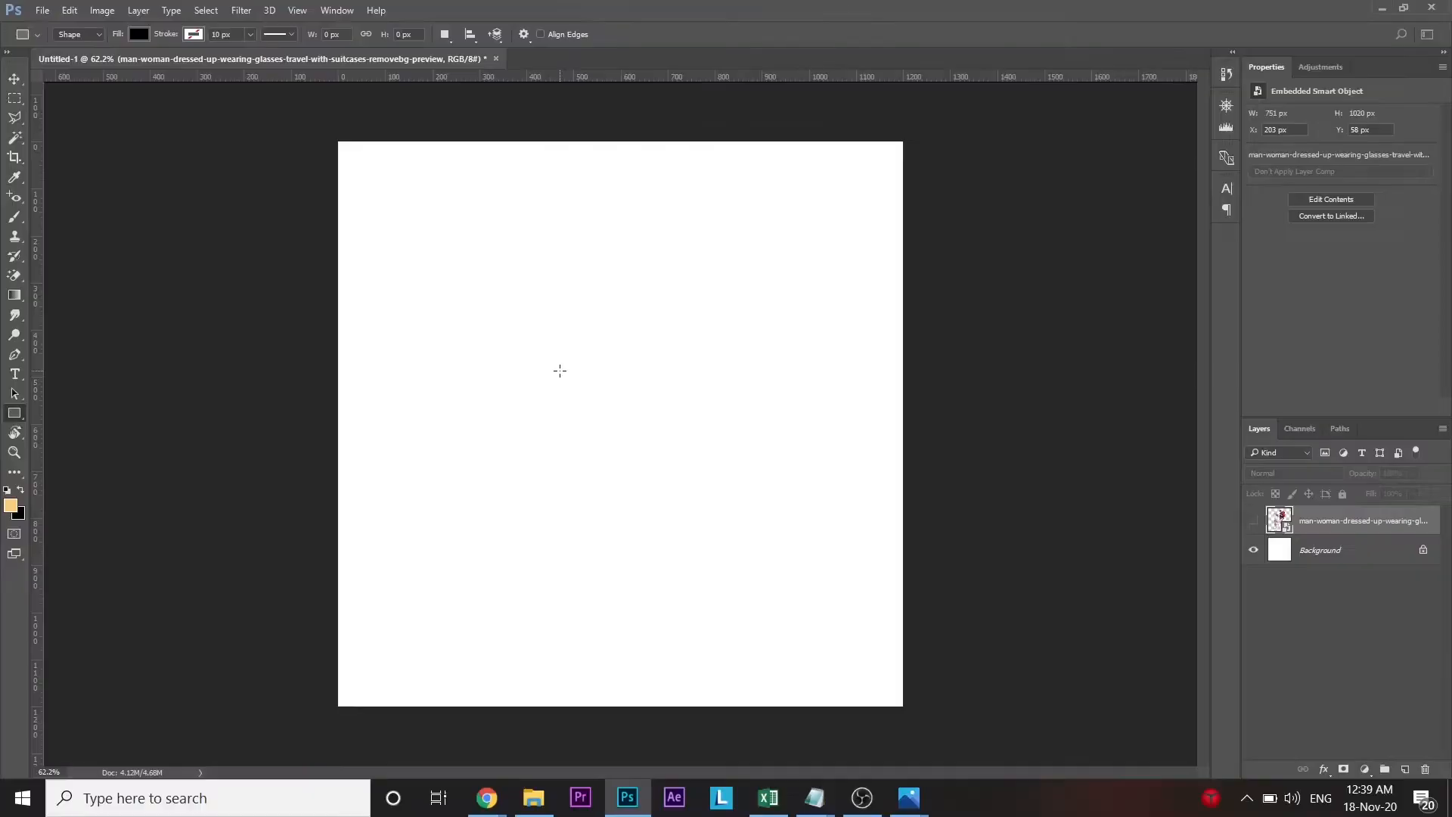
# - Draw a rectangle of about 1291 × 1265 px covering the whole canvas and fill it with yellow fff200
pyautogui.moveTo(323, 130); pyautogui.dragTo(929, 724)
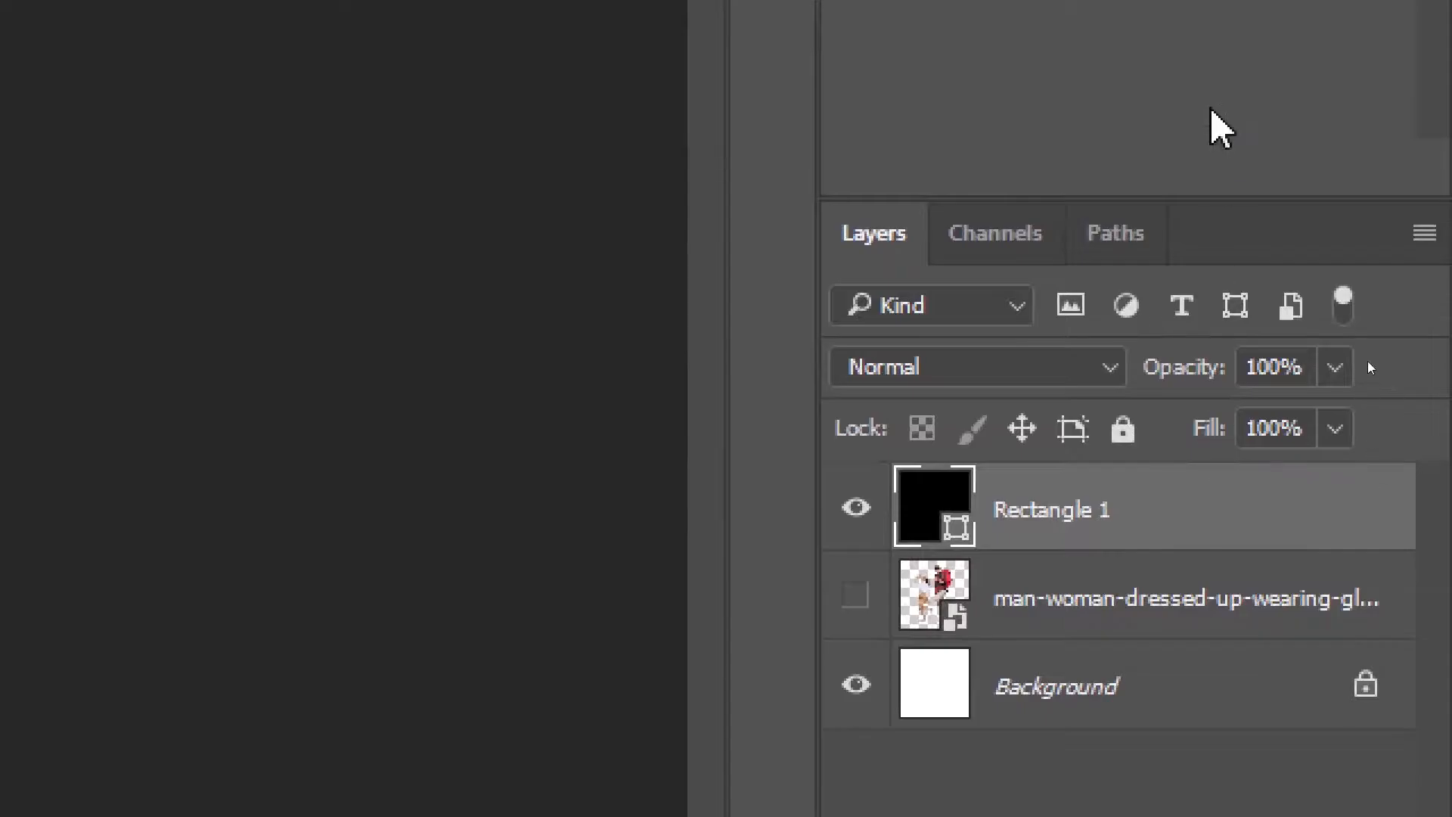
pyautogui.click(868, 132)
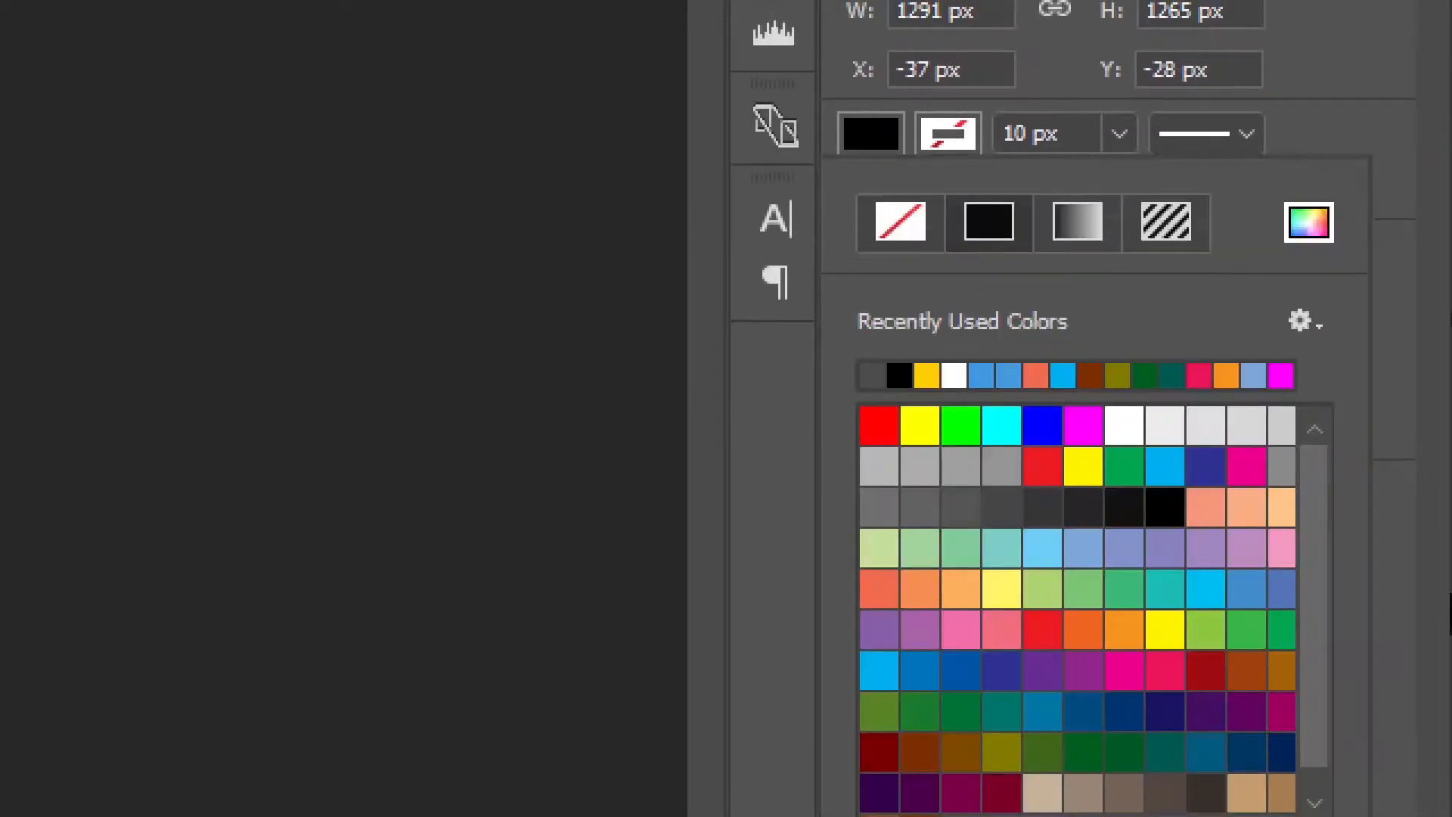
pyautogui.click(1304, 231)
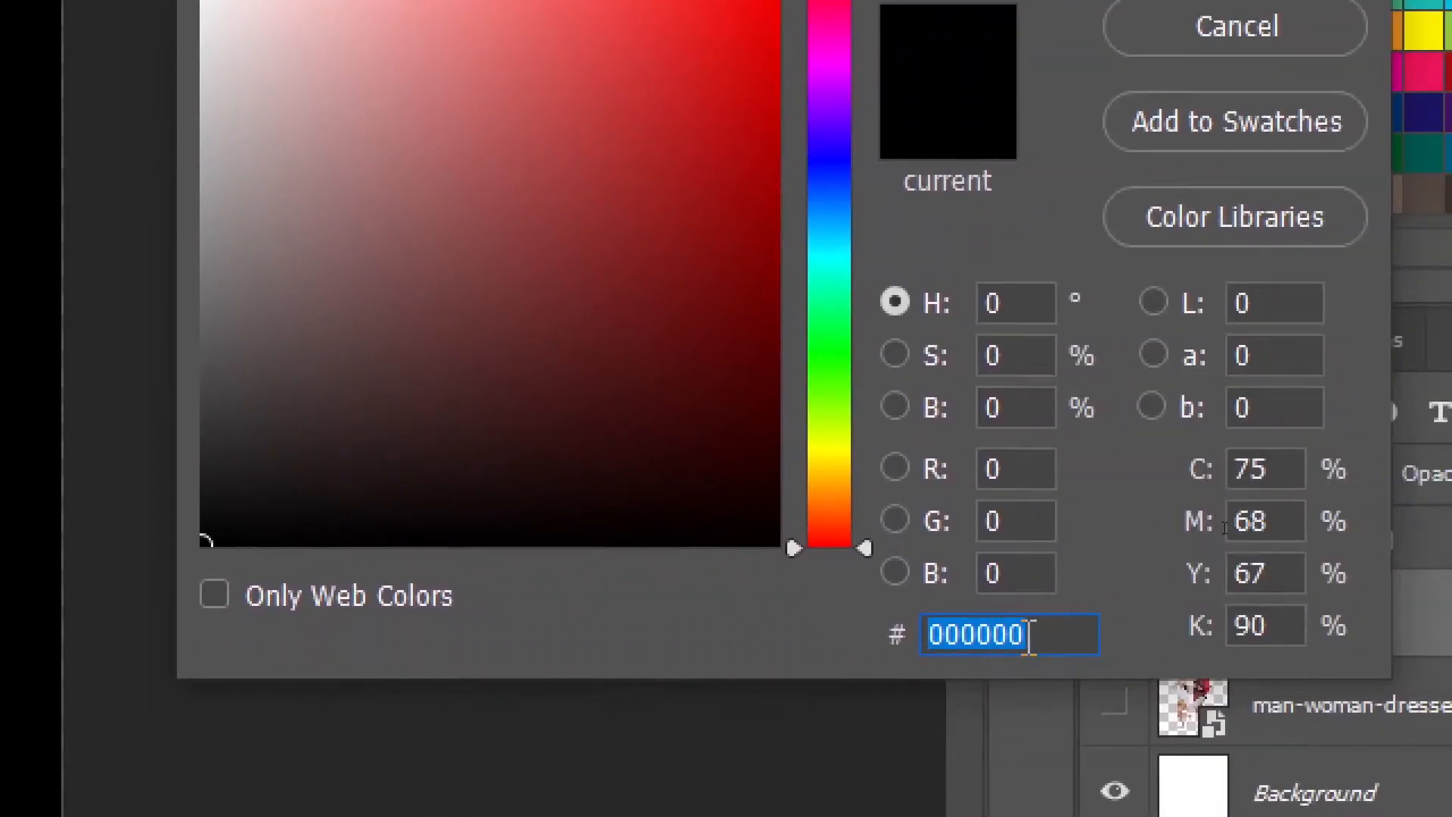
pyautogui.write('fff200')
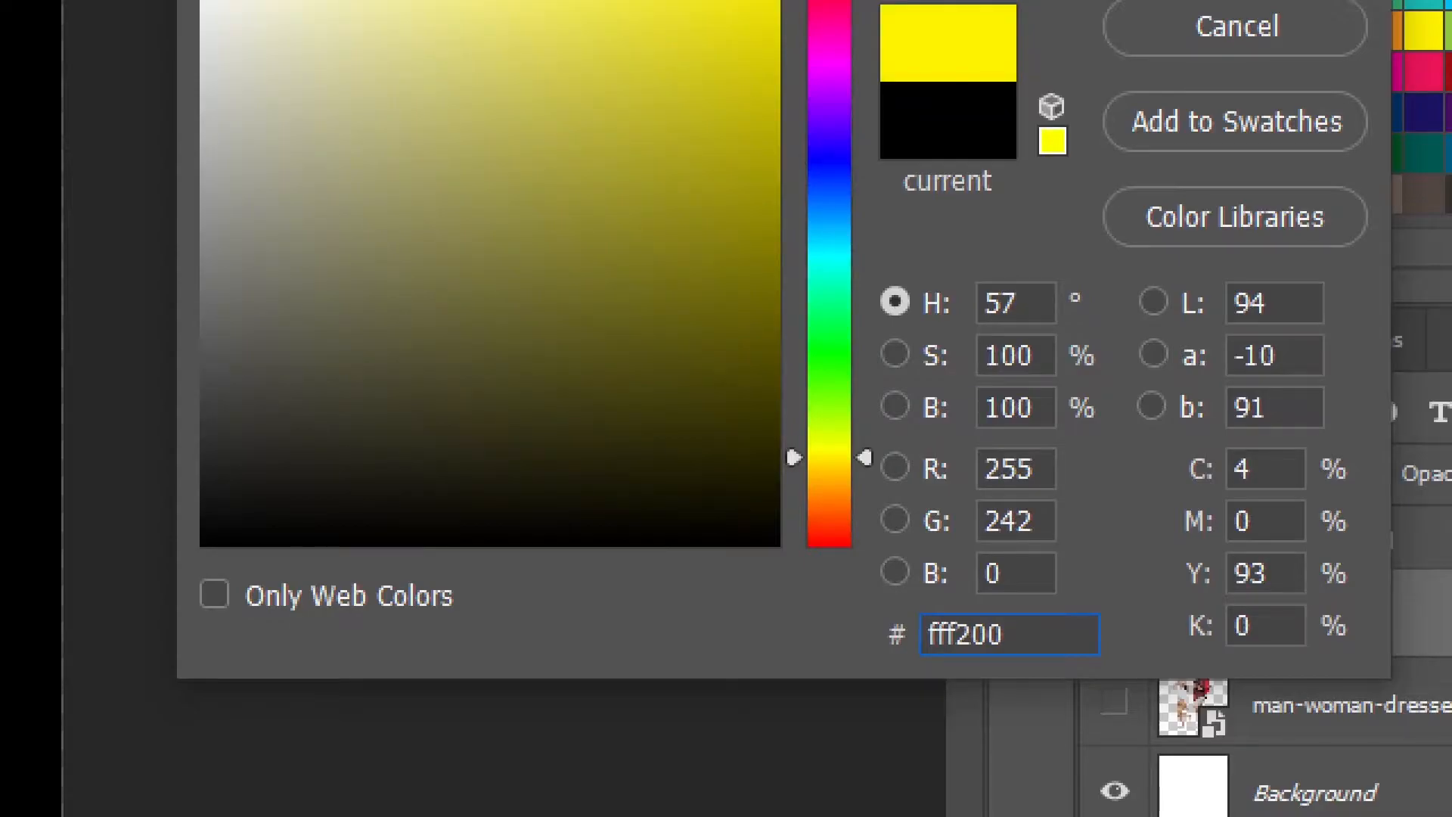
pyautogui.press('Return')
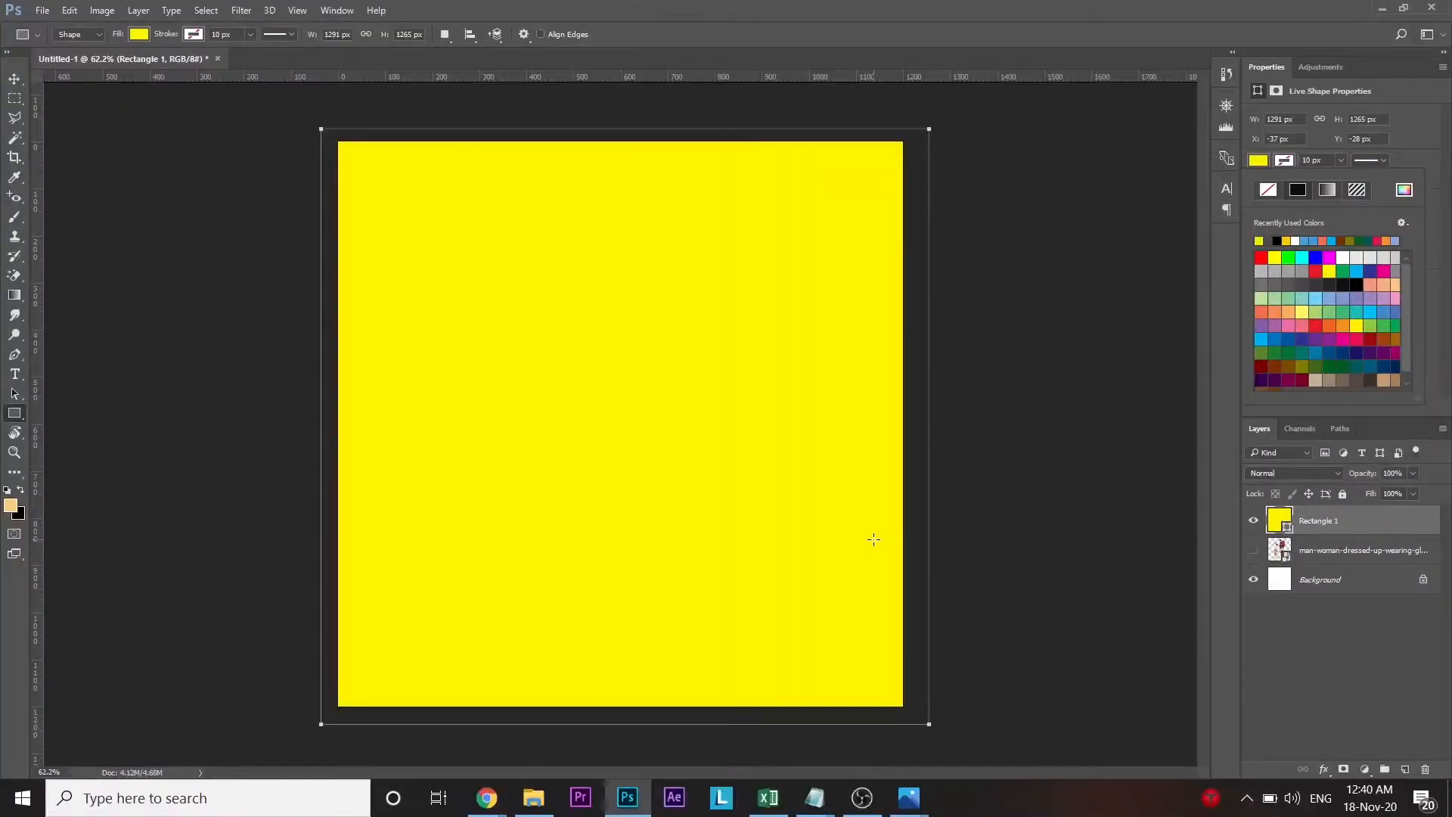
pyautogui.click(874, 539)
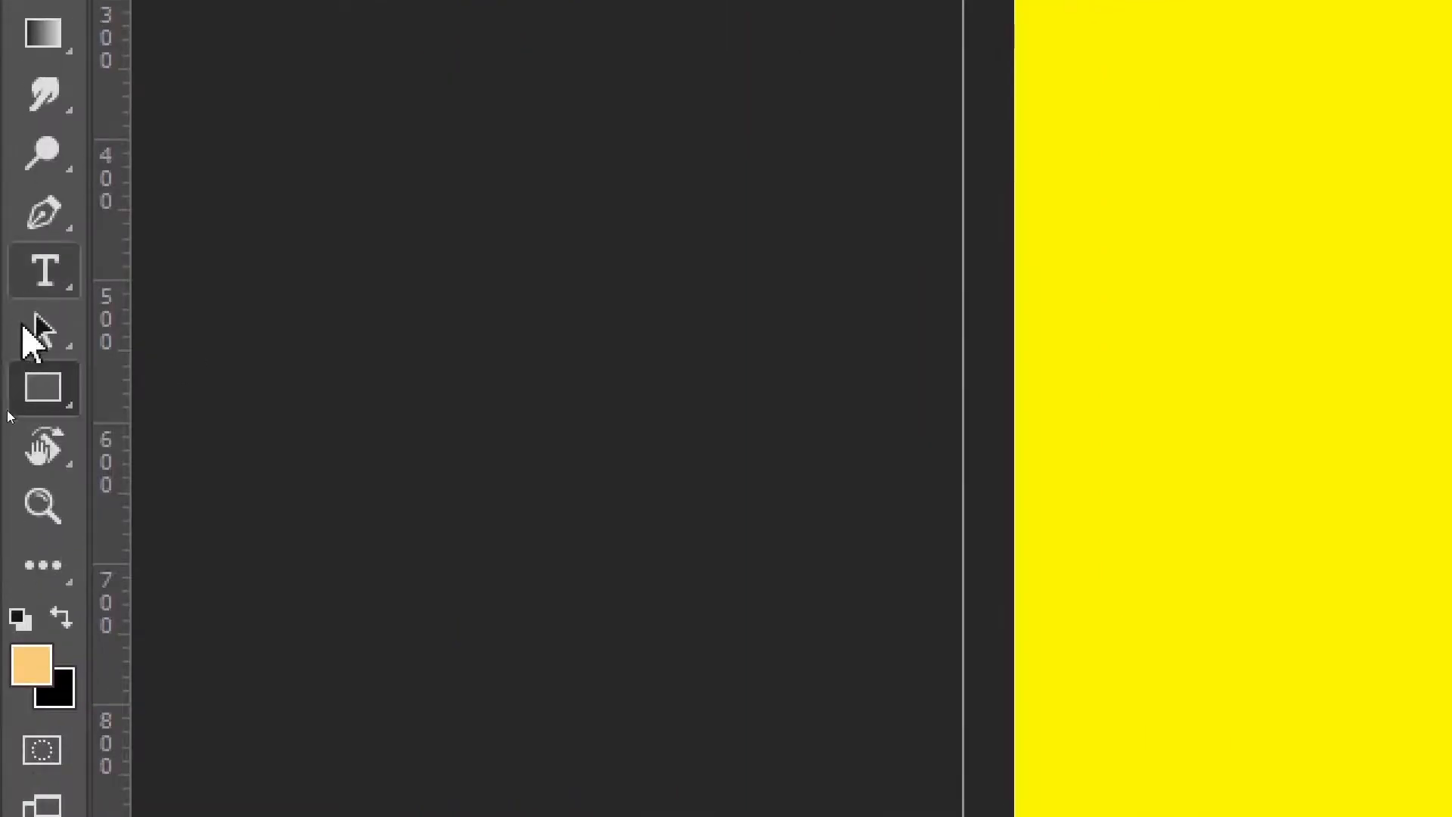
# - With the Ellipse Tool, draw a circle about 811 px wide over the canvas's upper-left corner
pyautogui.rightClick(59, 403)
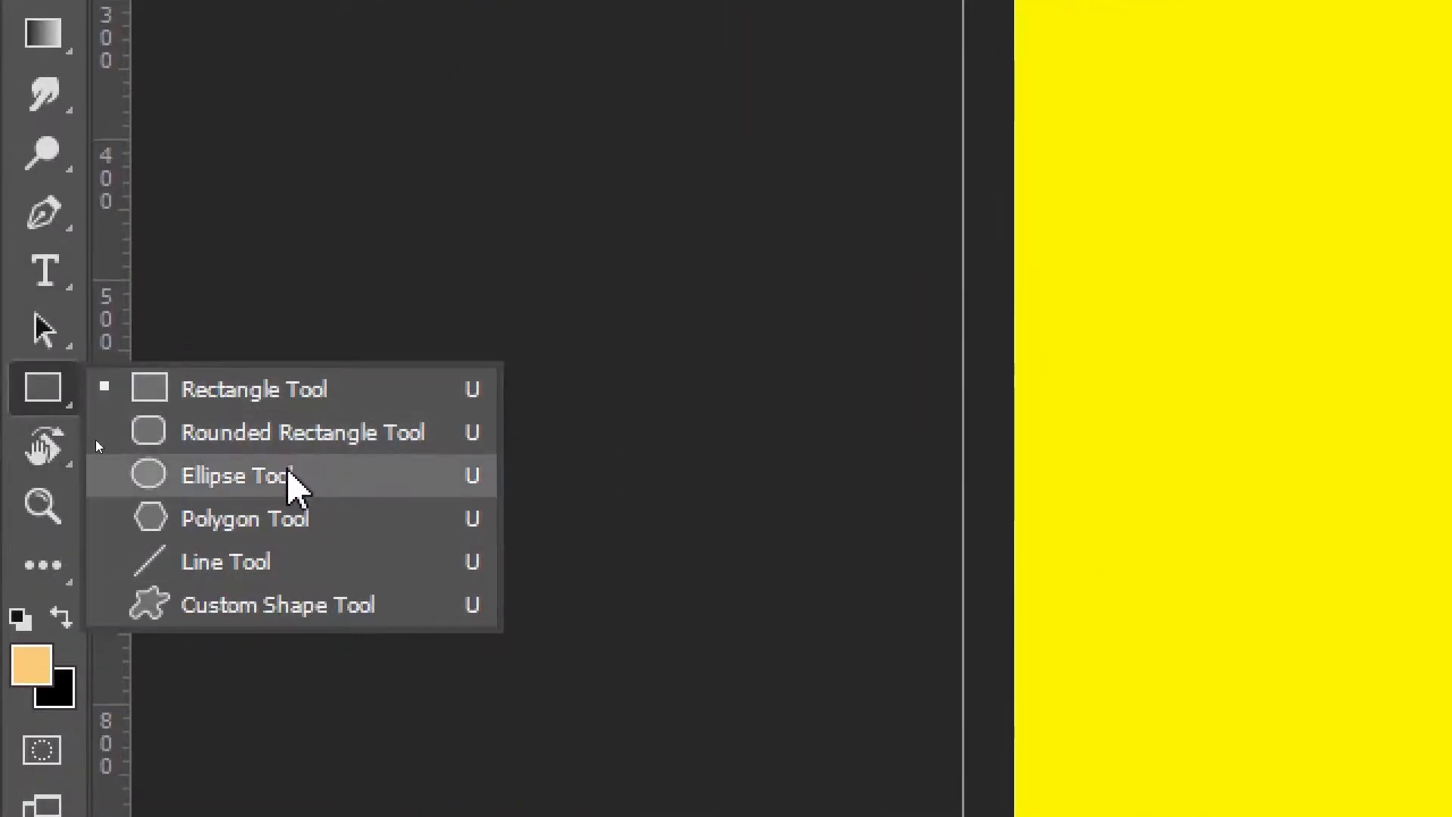
pyautogui.click(322, 475)
pyautogui.press('v')
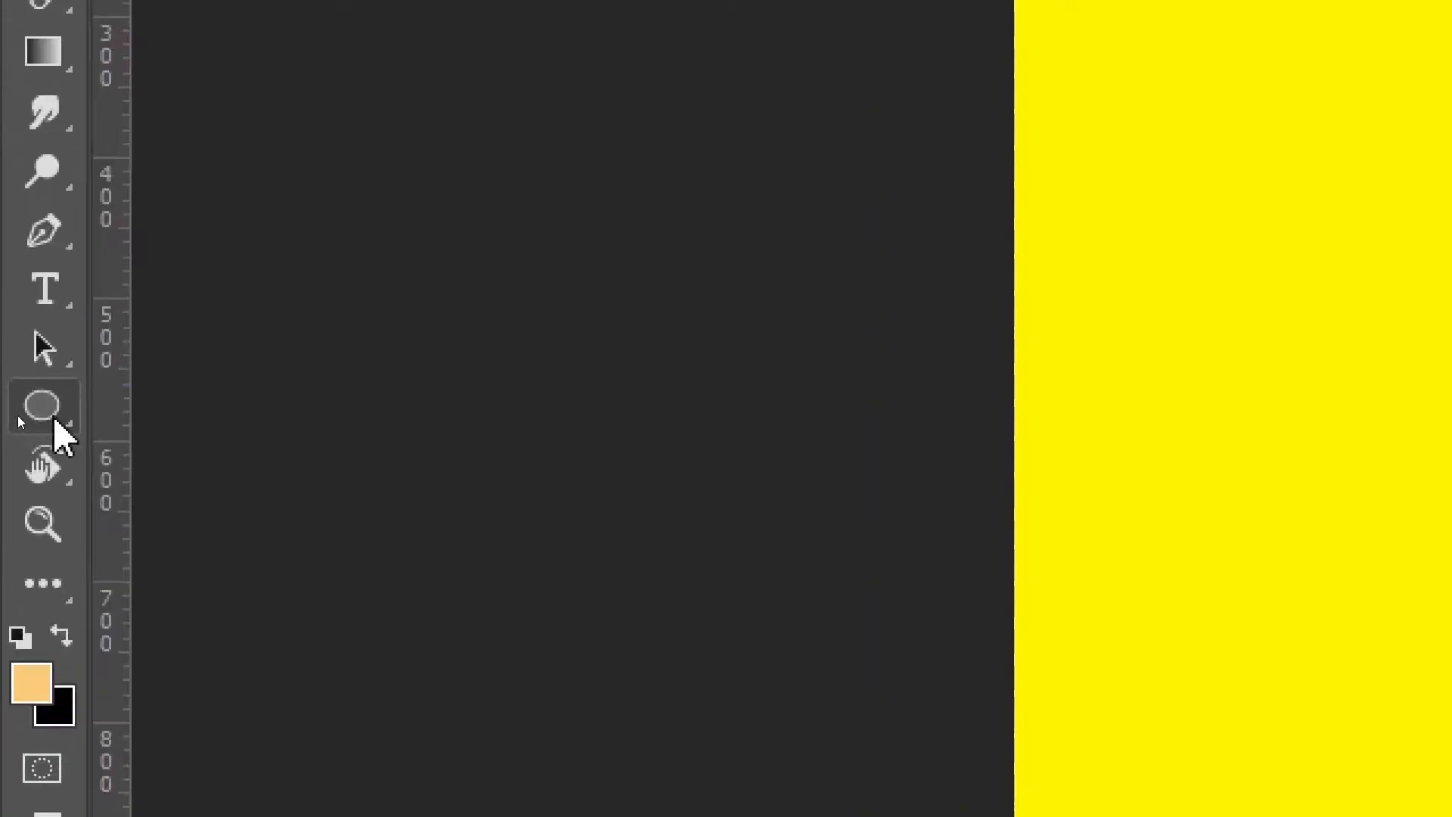
pyautogui.click(15, 417)
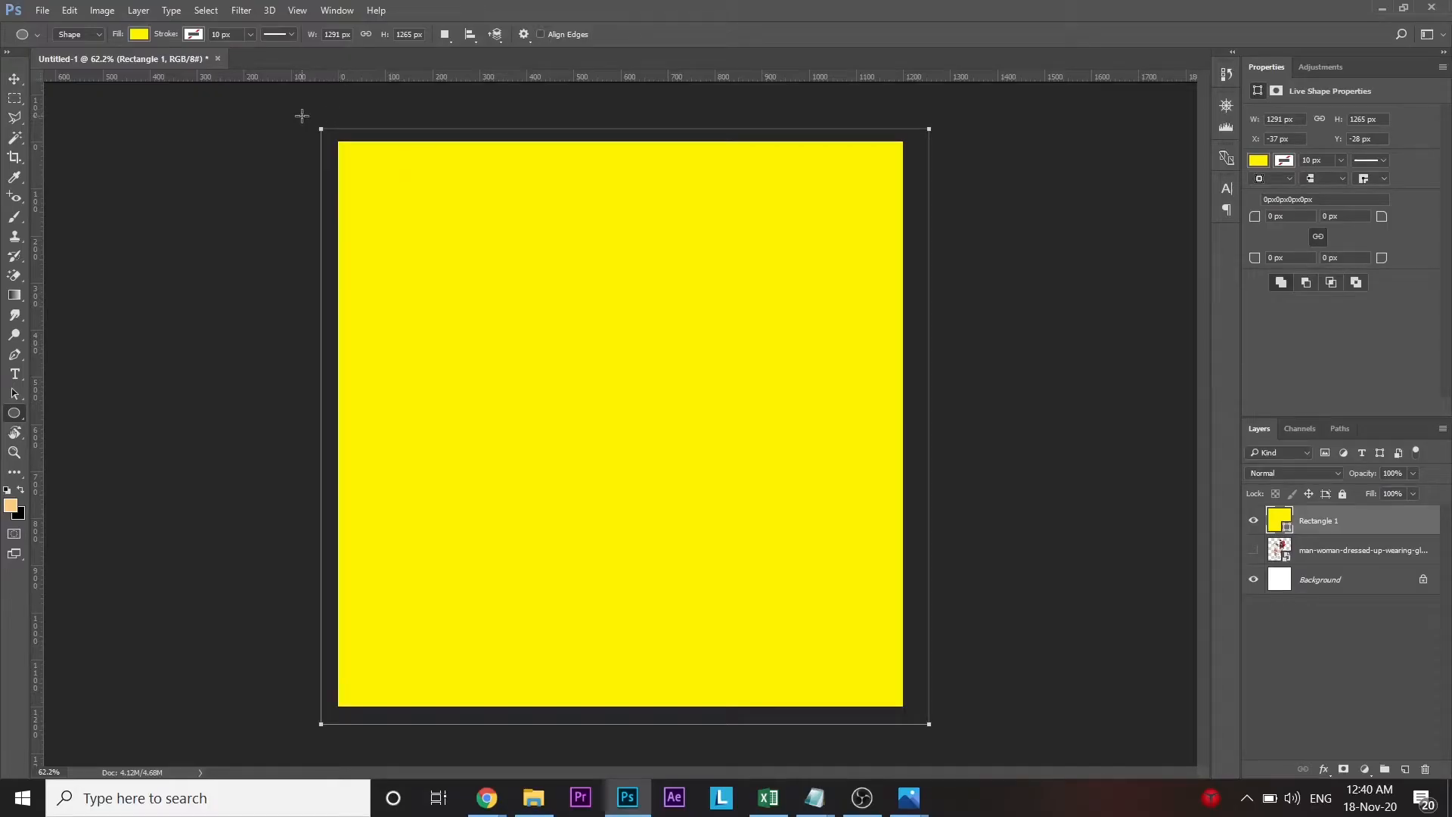
pyautogui.moveTo(302, 116); pyautogui.dragTo(1093, 494)
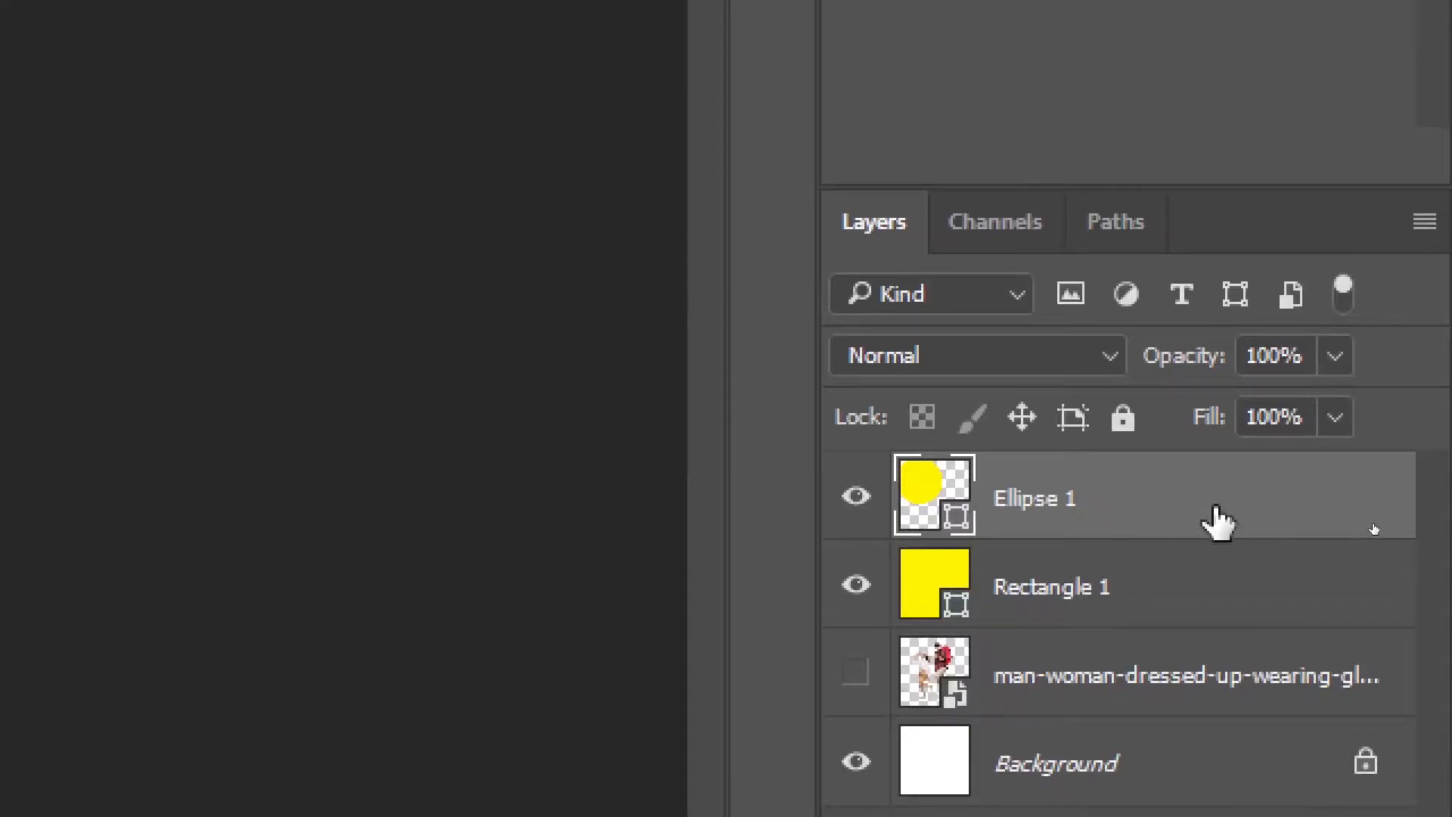
# - Set the circle's fill color to dark blue 2e3192
pyautogui.click(870, 268)
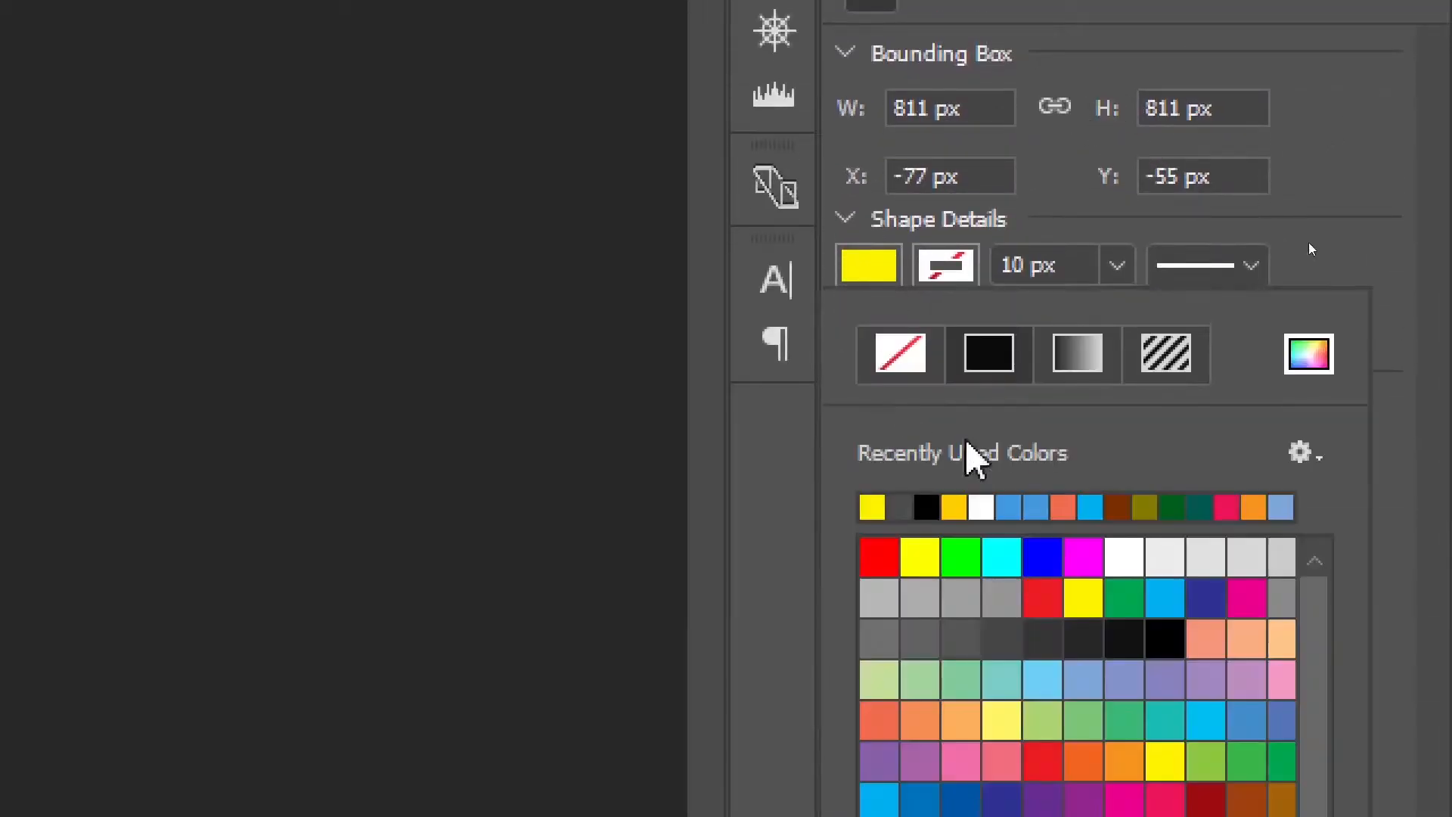
pyautogui.click(1309, 353)
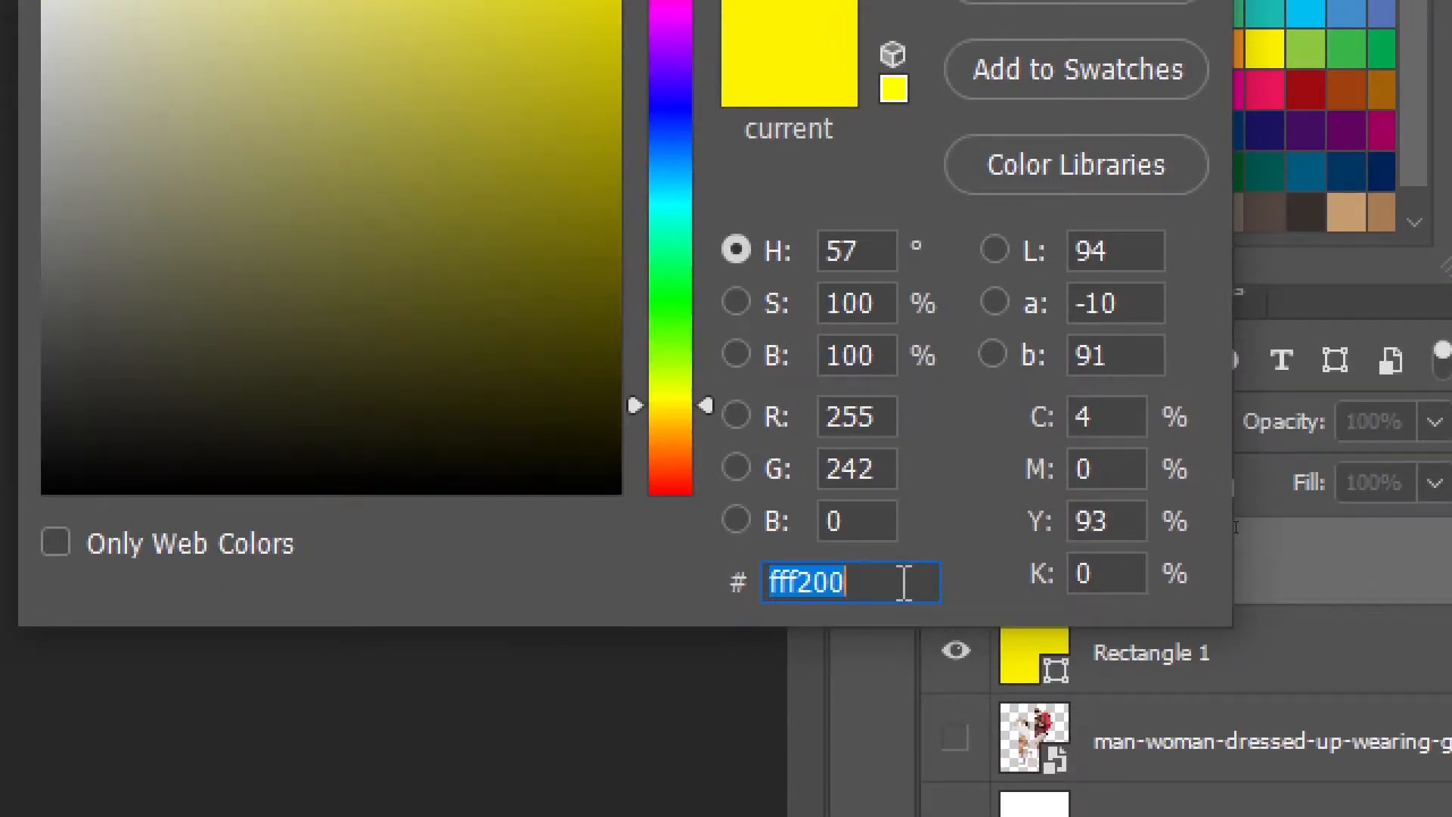
pyautogui.write('2e3192')
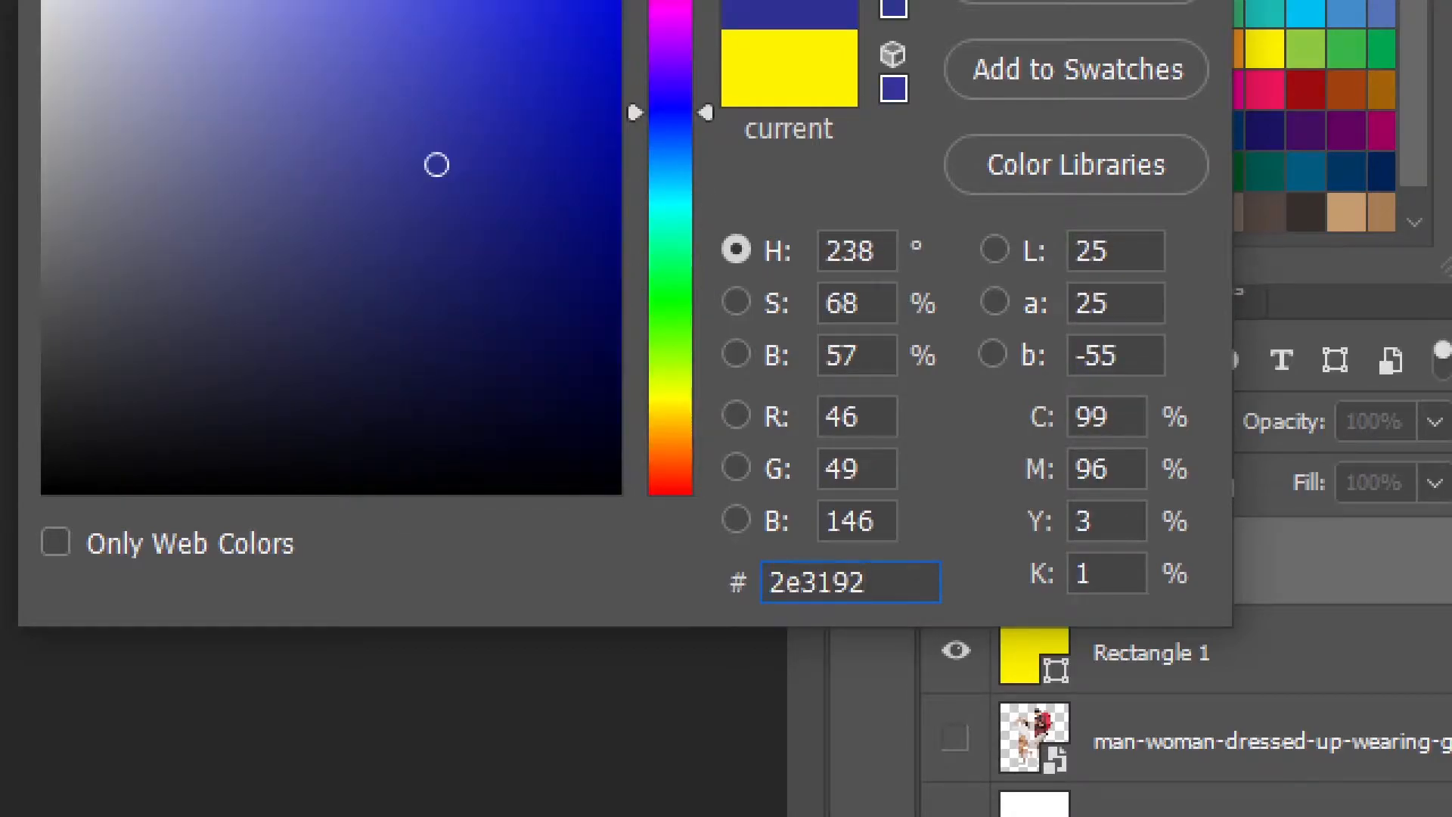
pyautogui.press('Return')
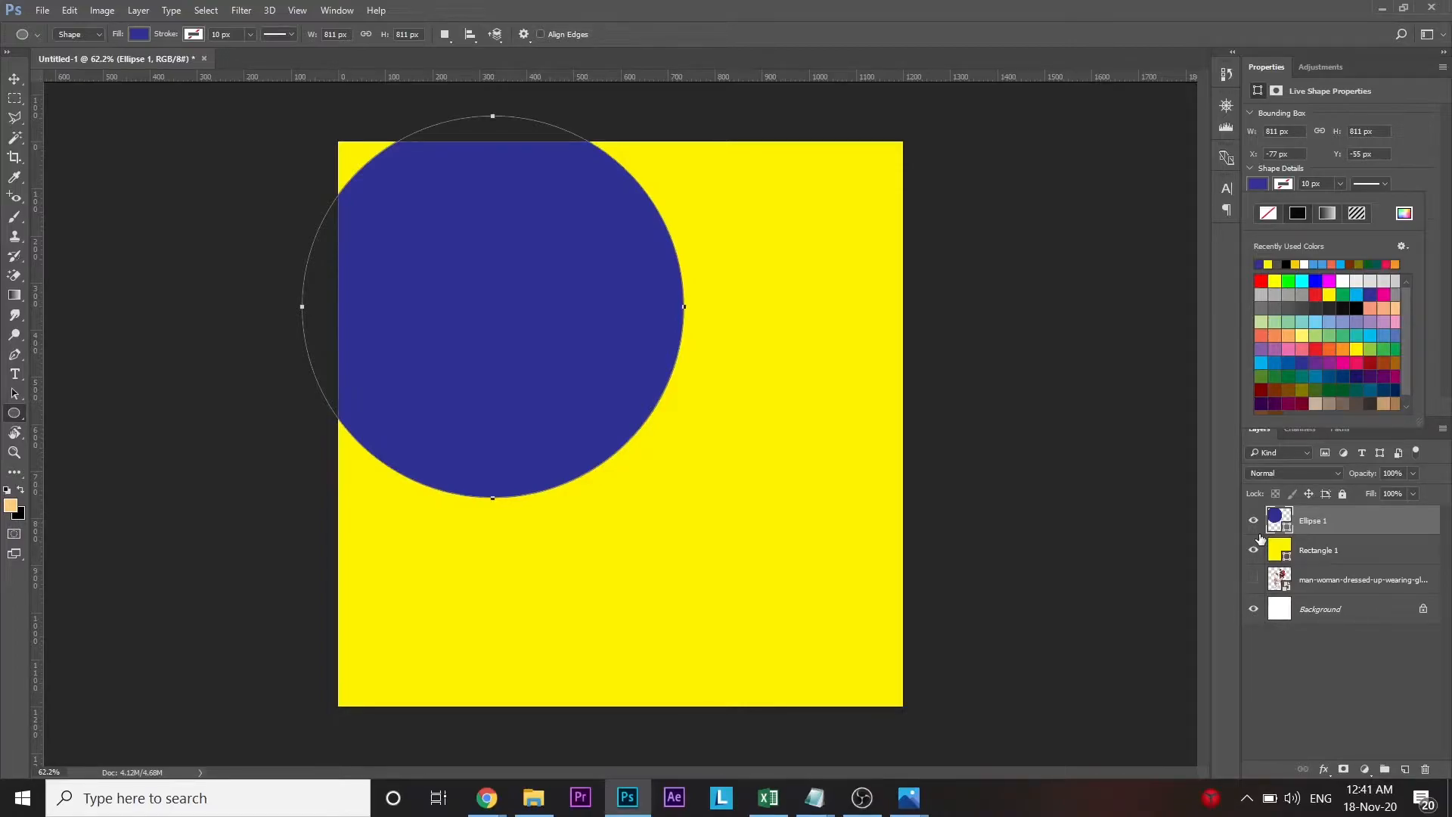
# - Move the blue circle further up so more of it extends beyond the canvas's top edge
pyautogui.hotkey('ctrl', 't')
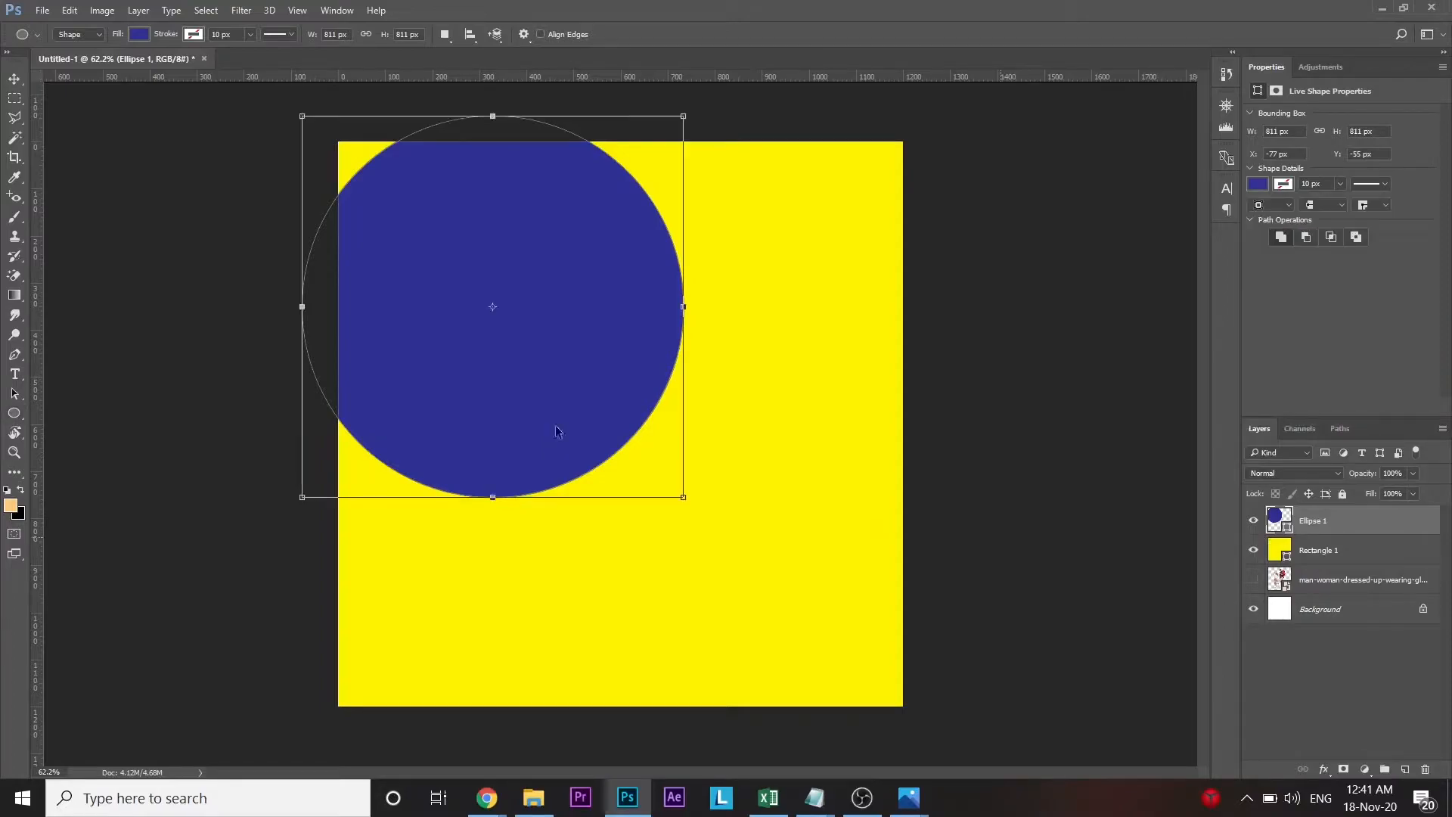
pyautogui.moveTo(555, 378); pyautogui.dragTo(566, 273)
pyautogui.press('Return')
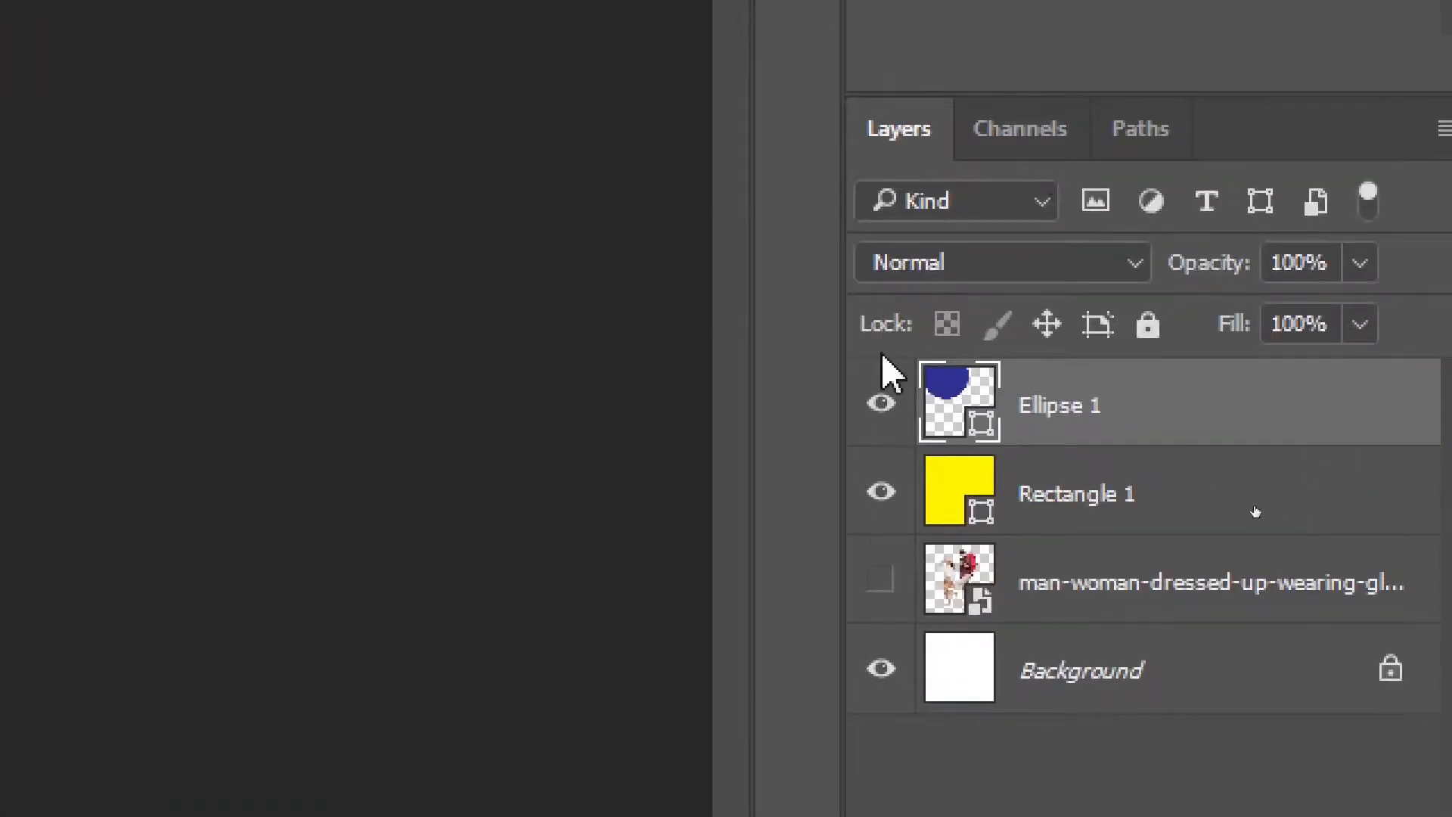
# - Hide the Ellipse 1 layer and bring the visible couple cutout layer directly above Rectangle 1
pyautogui.click(880, 408)
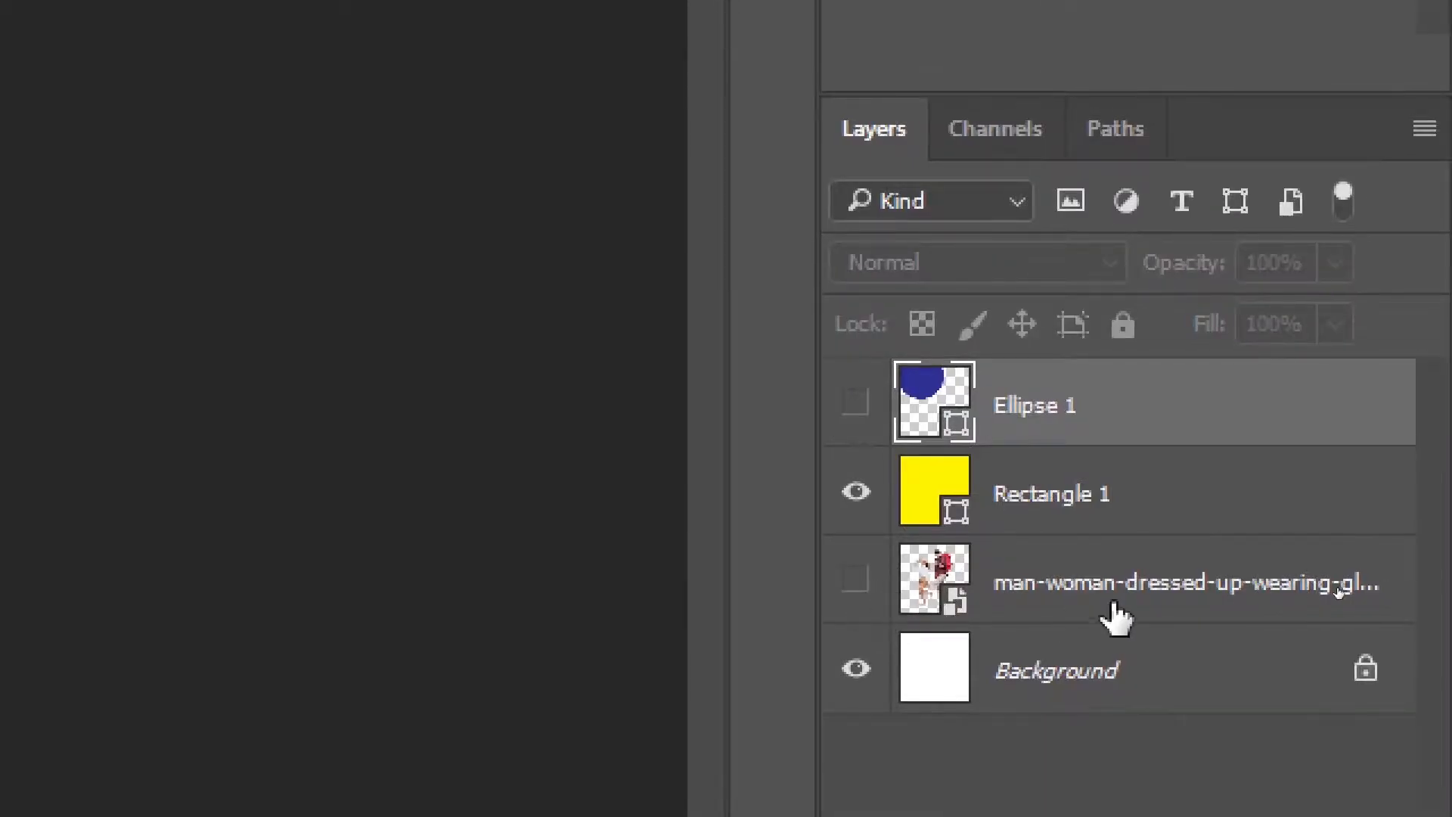
pyautogui.moveTo(1118, 593); pyautogui.dragTo(1140, 416)
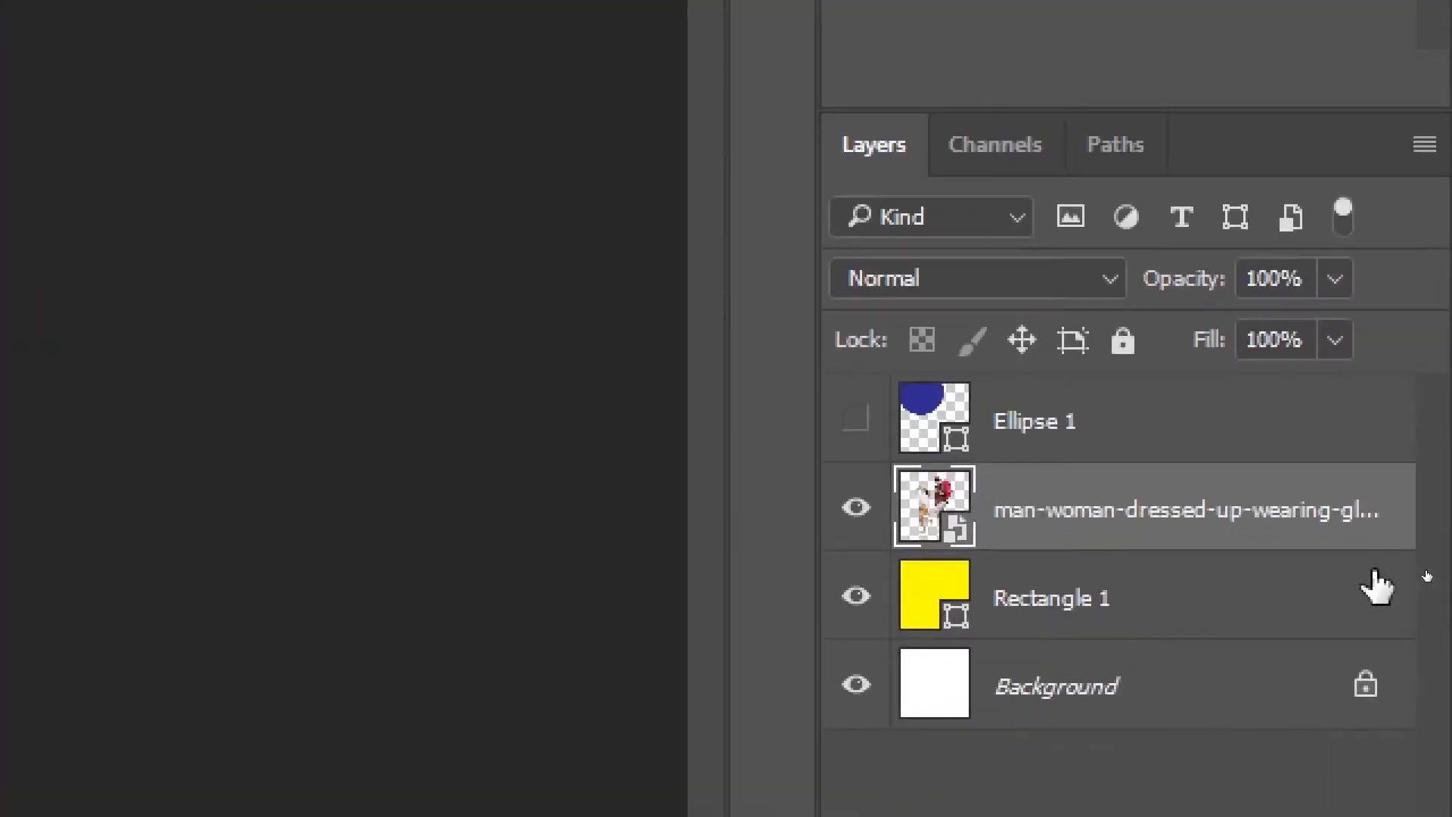
# - Add a new empty layer above the couple cutout and name it Shadows 1
pyautogui.click(1311, 675)
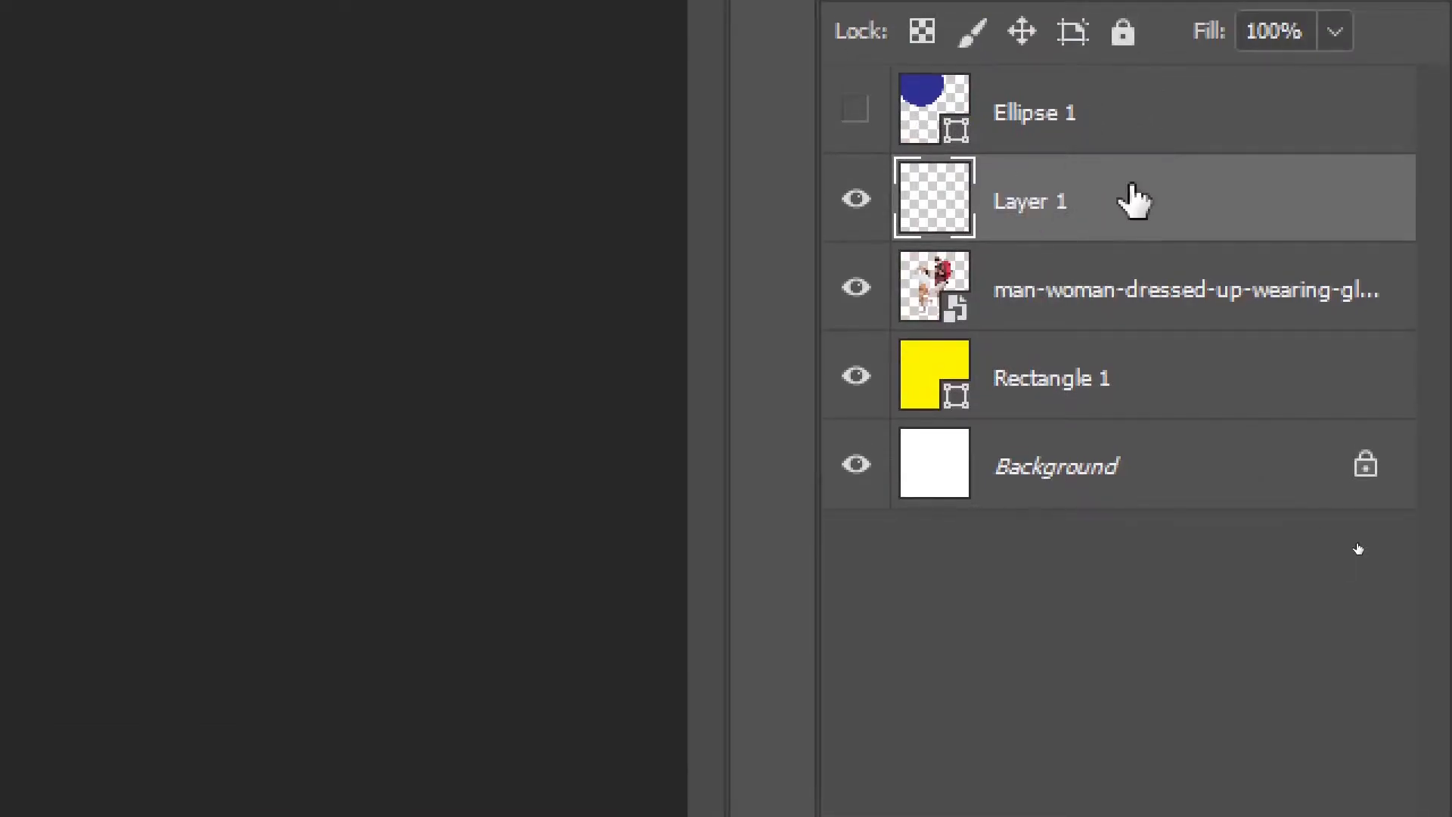
pyautogui.doubleClick(1059, 214)
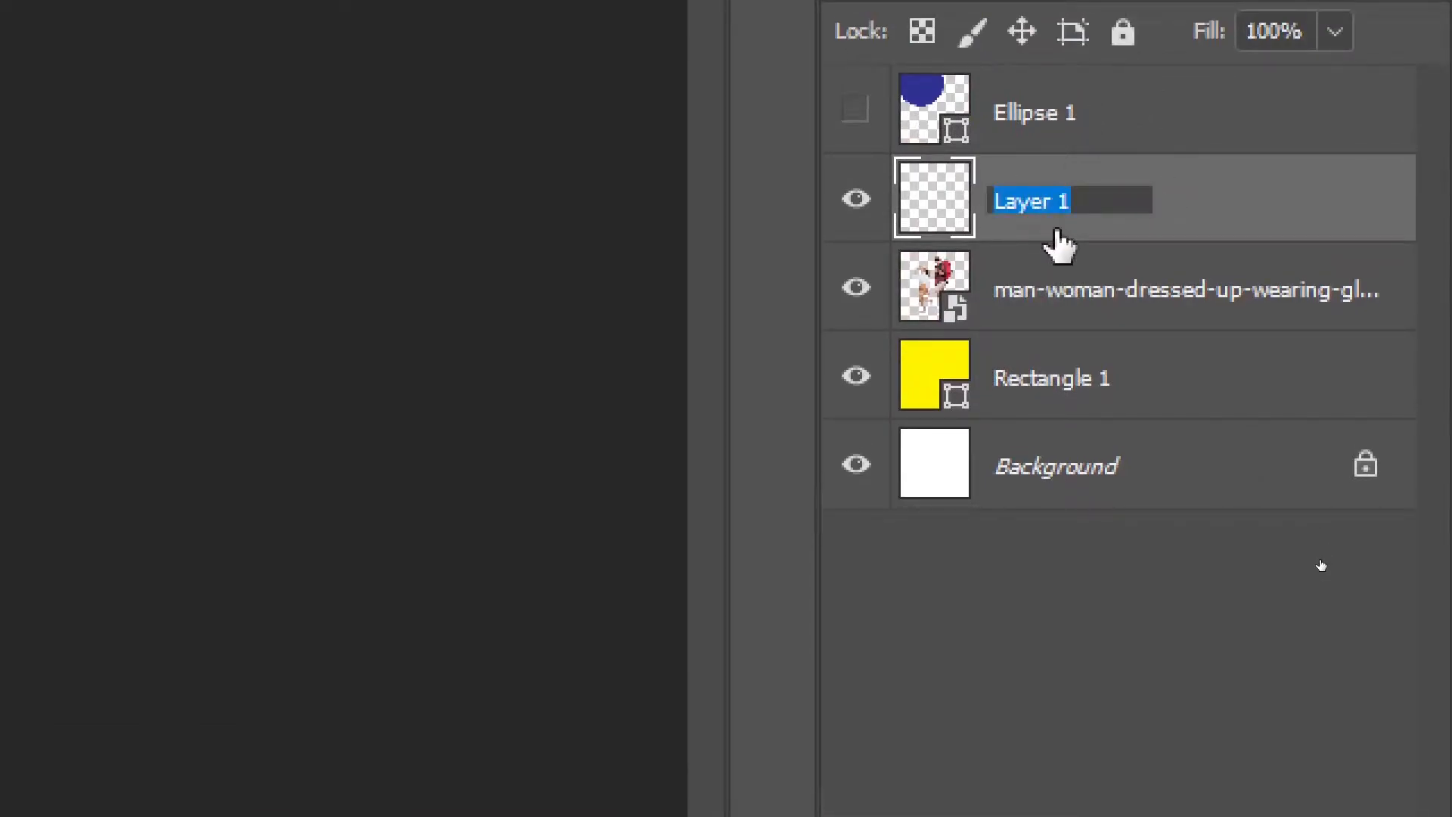
pyautogui.write('Shadow')
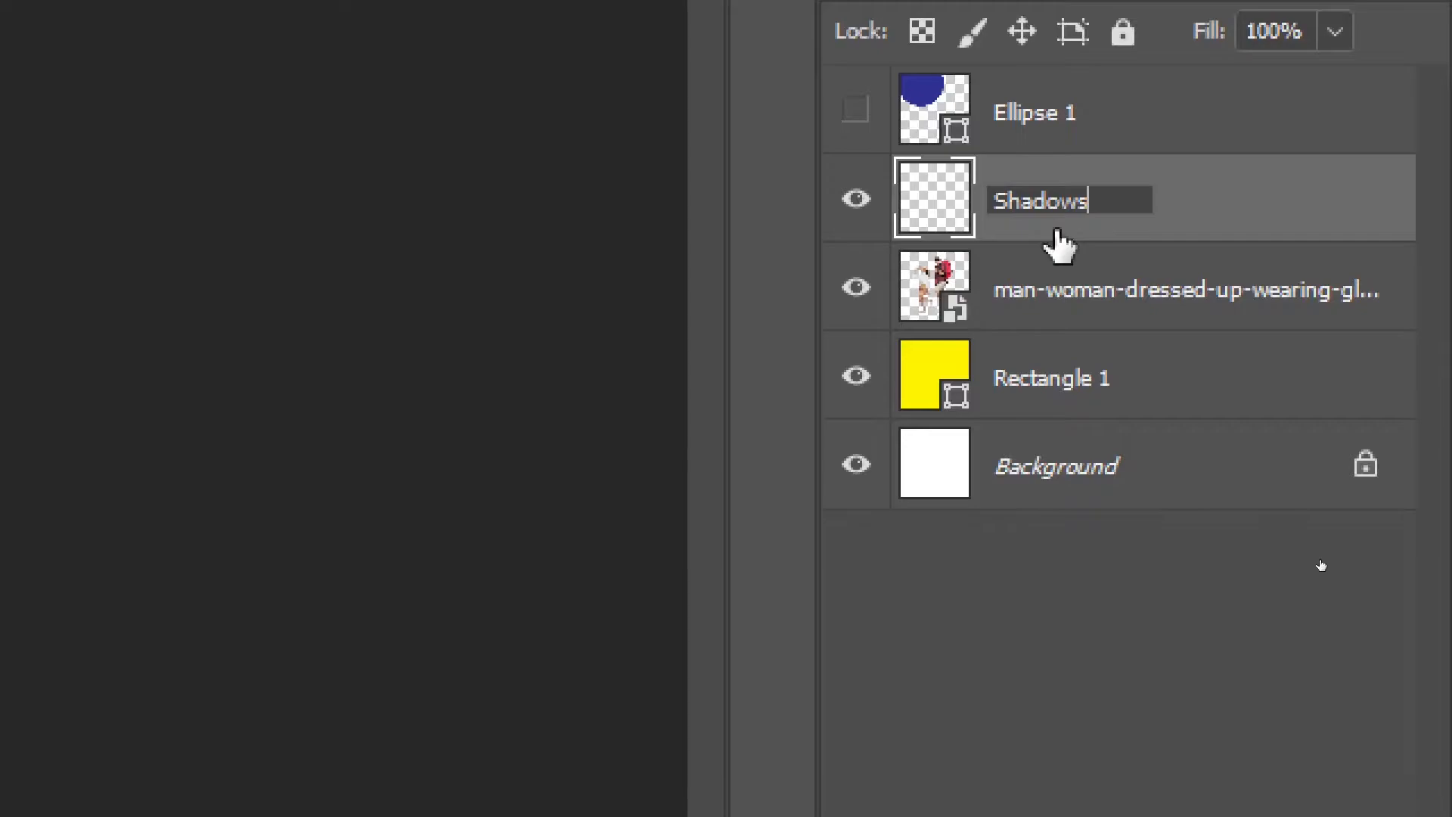
pyautogui.write('s 1')
pyautogui.press('Return')
# - Paint one soft black dab with a 429 px brush over the man's standing leg on the Shadows 1 layer
pyautogui.moveTo(641, 508)
pyautogui.mouseDown()
pyautogui.moveTo(676, 502)
pyautogui.moveTo(705, 383)
pyautogui.moveTo(693, 159)
pyautogui.mouseUp()
pyautogui.moveTo(670, 591)
pyautogui.mouseDown()
pyautogui.moveTo(700, 576)
pyautogui.moveTo(707, 457)
pyautogui.moveTo(687, 454)
pyautogui.moveTo(723, 444)
pyautogui.moveTo(689, 446)
pyautogui.mouseUp()
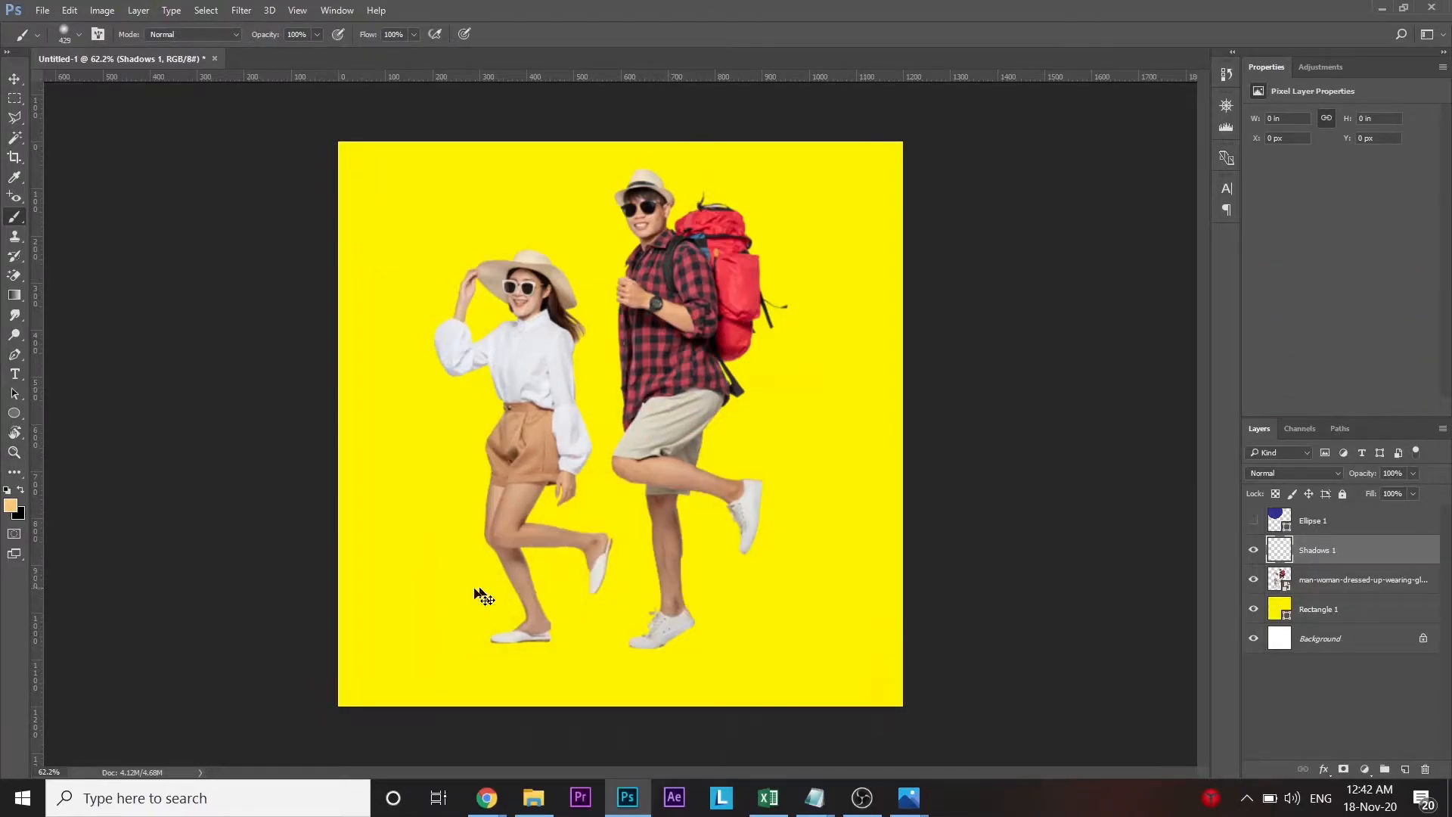
pyautogui.press('x')
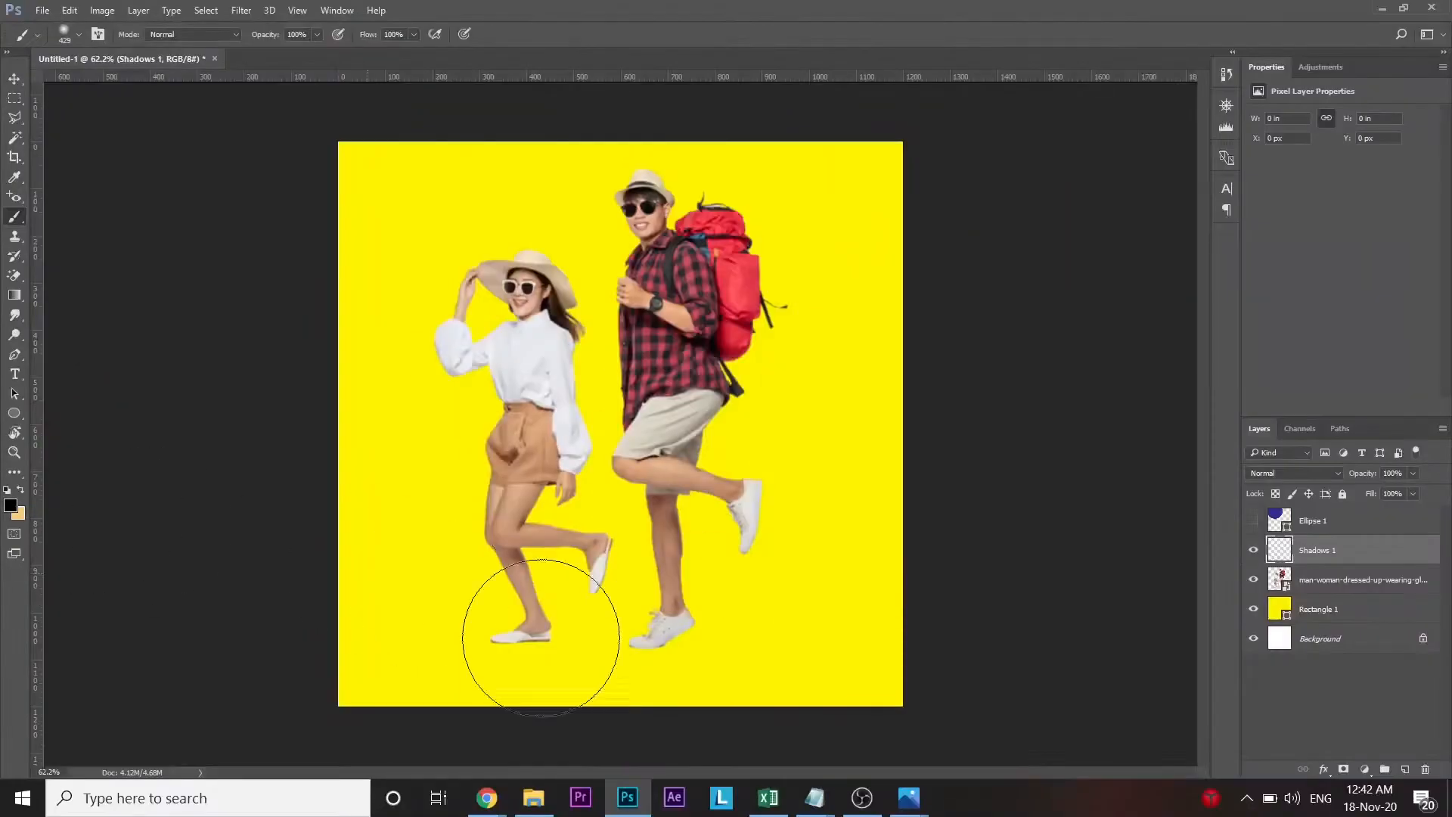
pyautogui.click(659, 581)
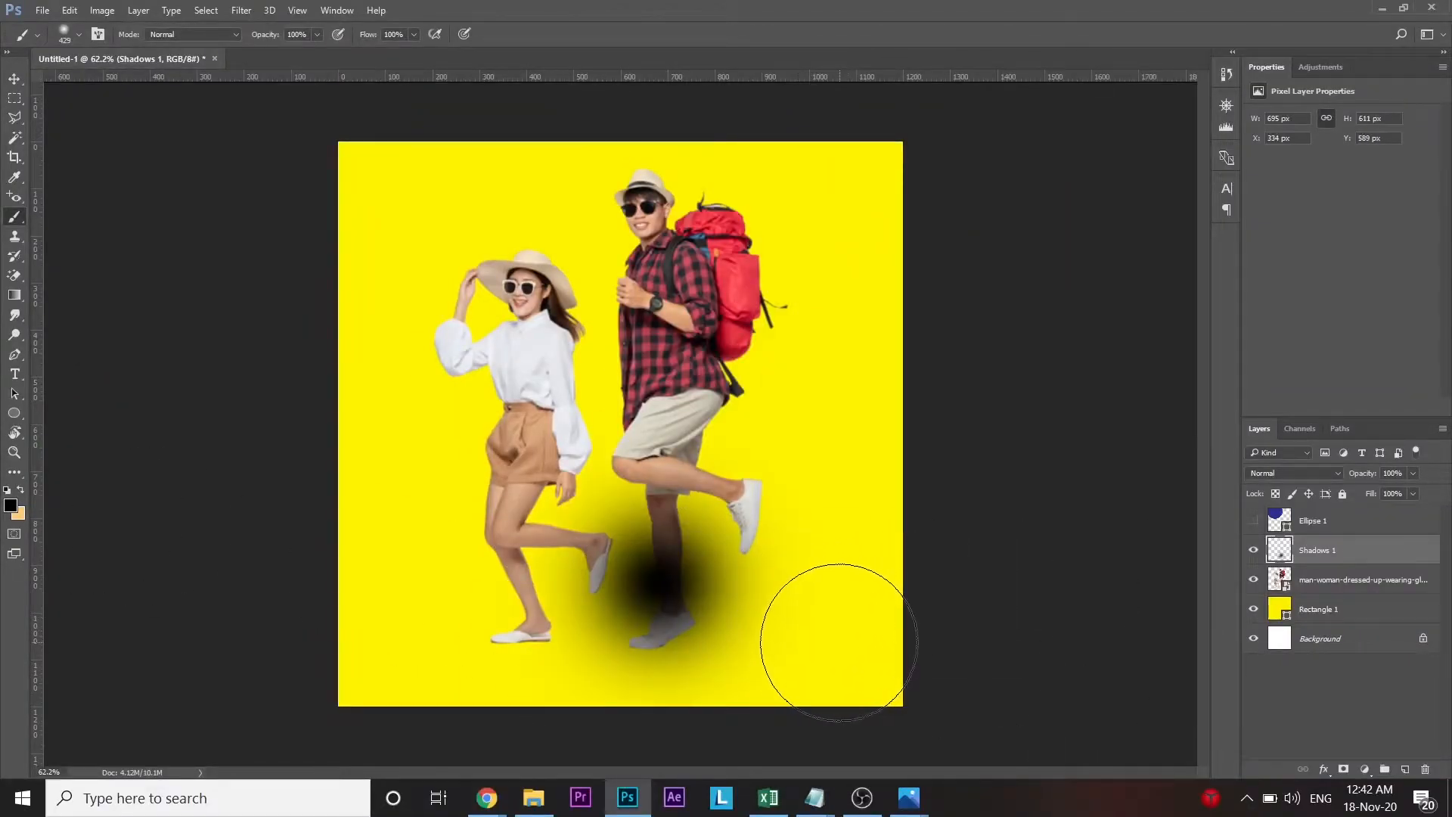
# - Flatten the black dab into a shadow about 80 px high and place the Shadows 1 layer below the couple cutout
pyautogui.hotkey('ctrl', 't')
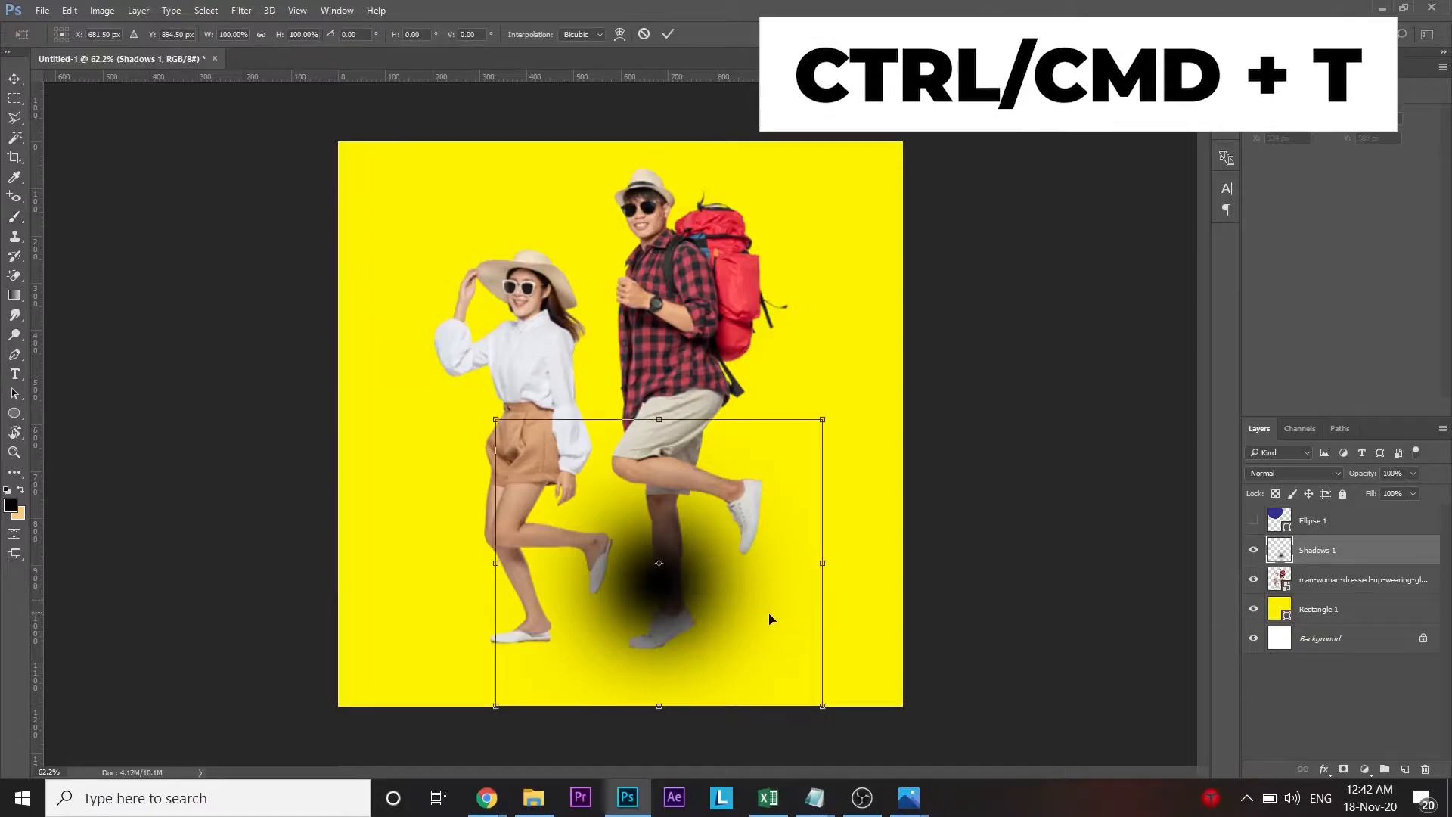
pyautogui.moveTo(659, 705); pyautogui.dragTo(659, 583)
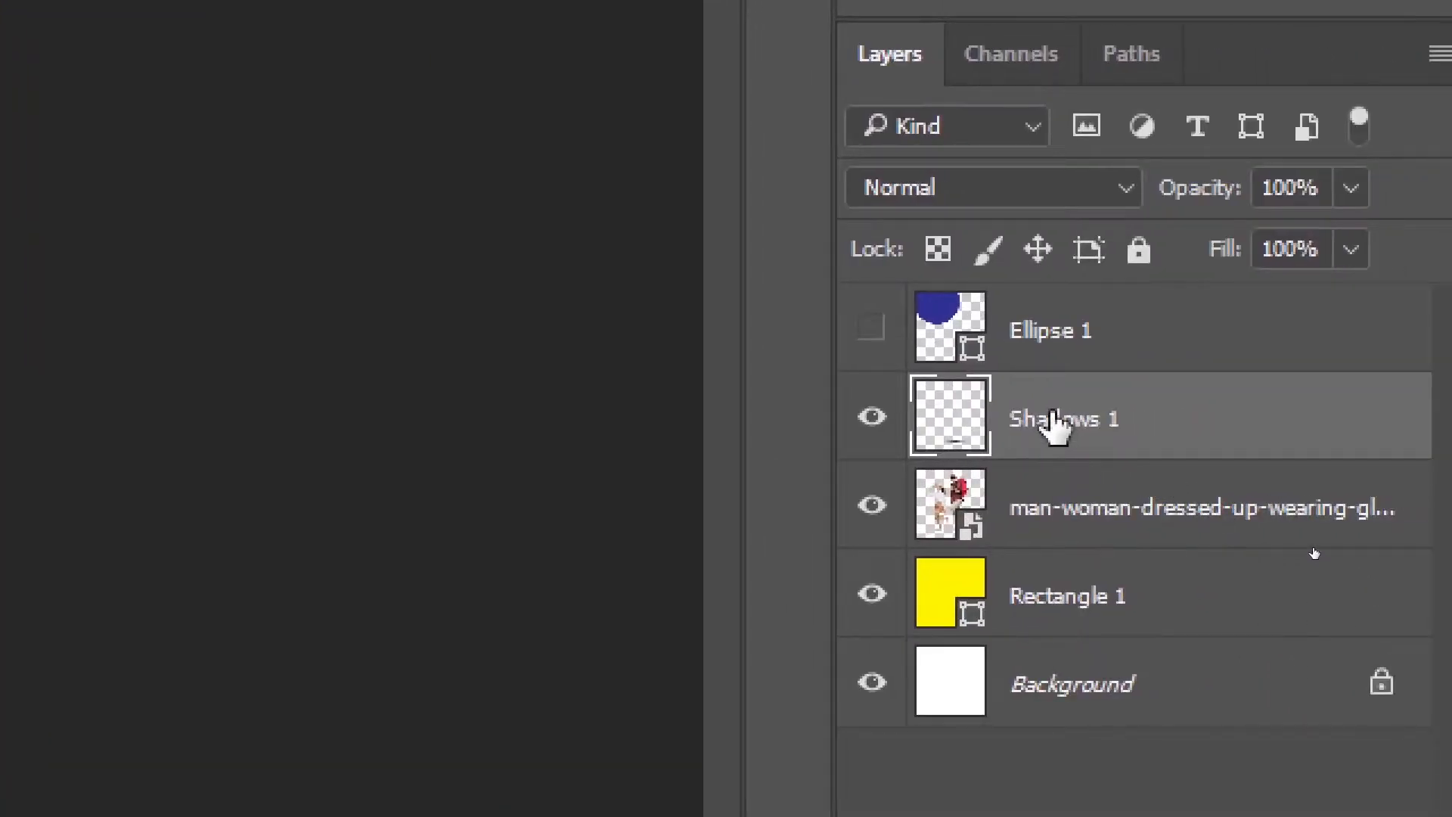
pyautogui.moveTo(1379, 545); pyautogui.dragTo(1384, 601)
pyautogui.moveTo(1065, 558); pyautogui.dragTo(1089, 559)
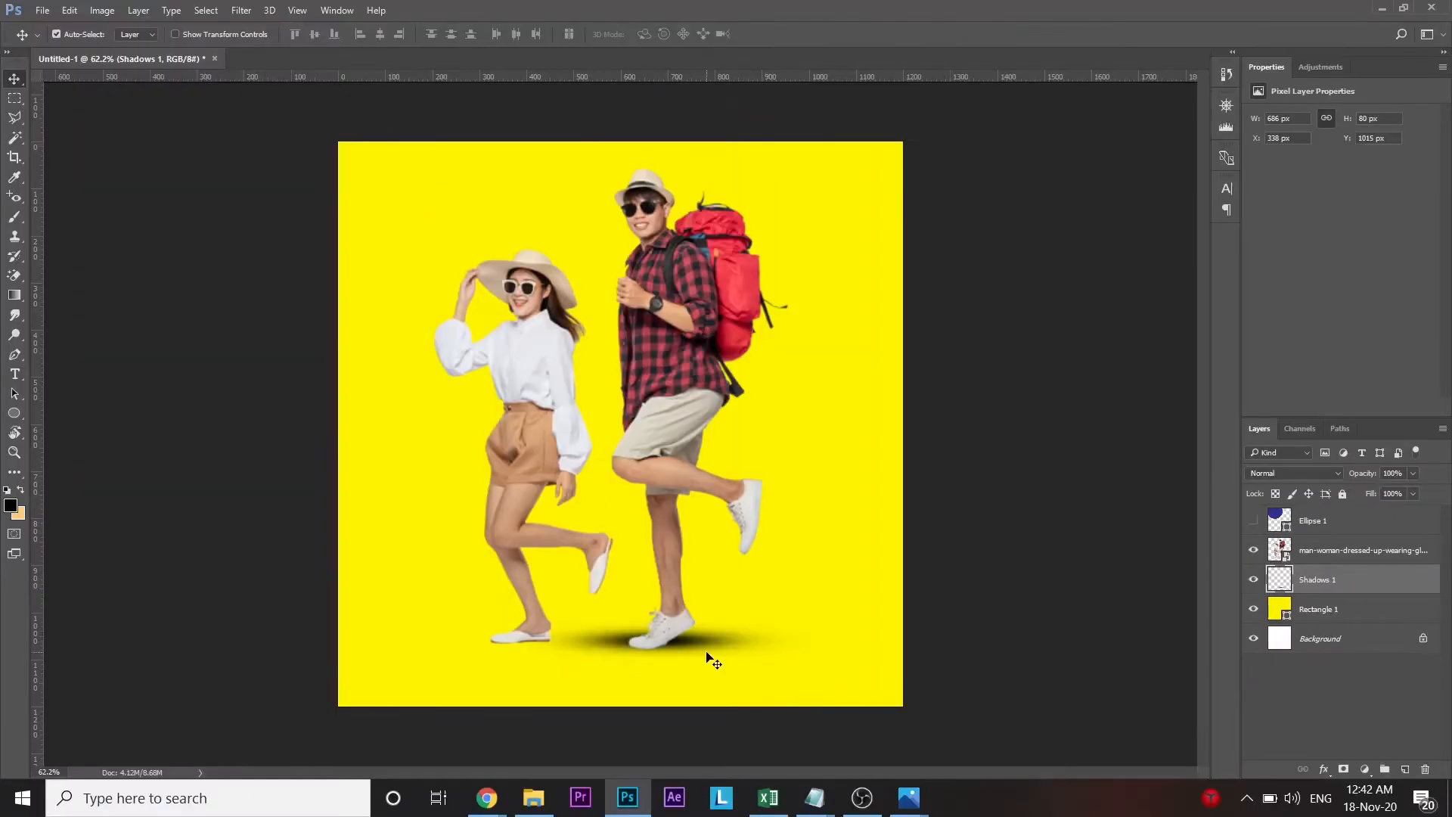
# - Nudge the flattened shadow down and left until it sits under the man's standing shoe
pyautogui.hotkey('shift', 'Down')
pyautogui.press('b')
pyautogui.press('v')
pyautogui.press('Left')
pyautogui.press('Left')
pyautogui.press('Left')
pyautogui.press('Left')
pyautogui.press('Left')
pyautogui.press('Left')
pyautogui.press('Left')
pyautogui.press('Left')
# - Scale the shadow under the man's shoe down to about 428 px wide and 46 px high
pyautogui.scroll(3, 714, 662)
pyautogui.hotkey('ctrl', 't')
pyautogui.moveTo(929, 561); pyautogui.dragTo(837, 564)
pyautogui.moveTo(630, 594)
pyautogui.mouseDown()
pyautogui.moveTo(615, 578)
pyautogui.moveTo(631, 580)
pyautogui.mouseUp()
pyautogui.moveTo(840, 560); pyautogui.dragTo(814, 561)
pyautogui.press('Return')
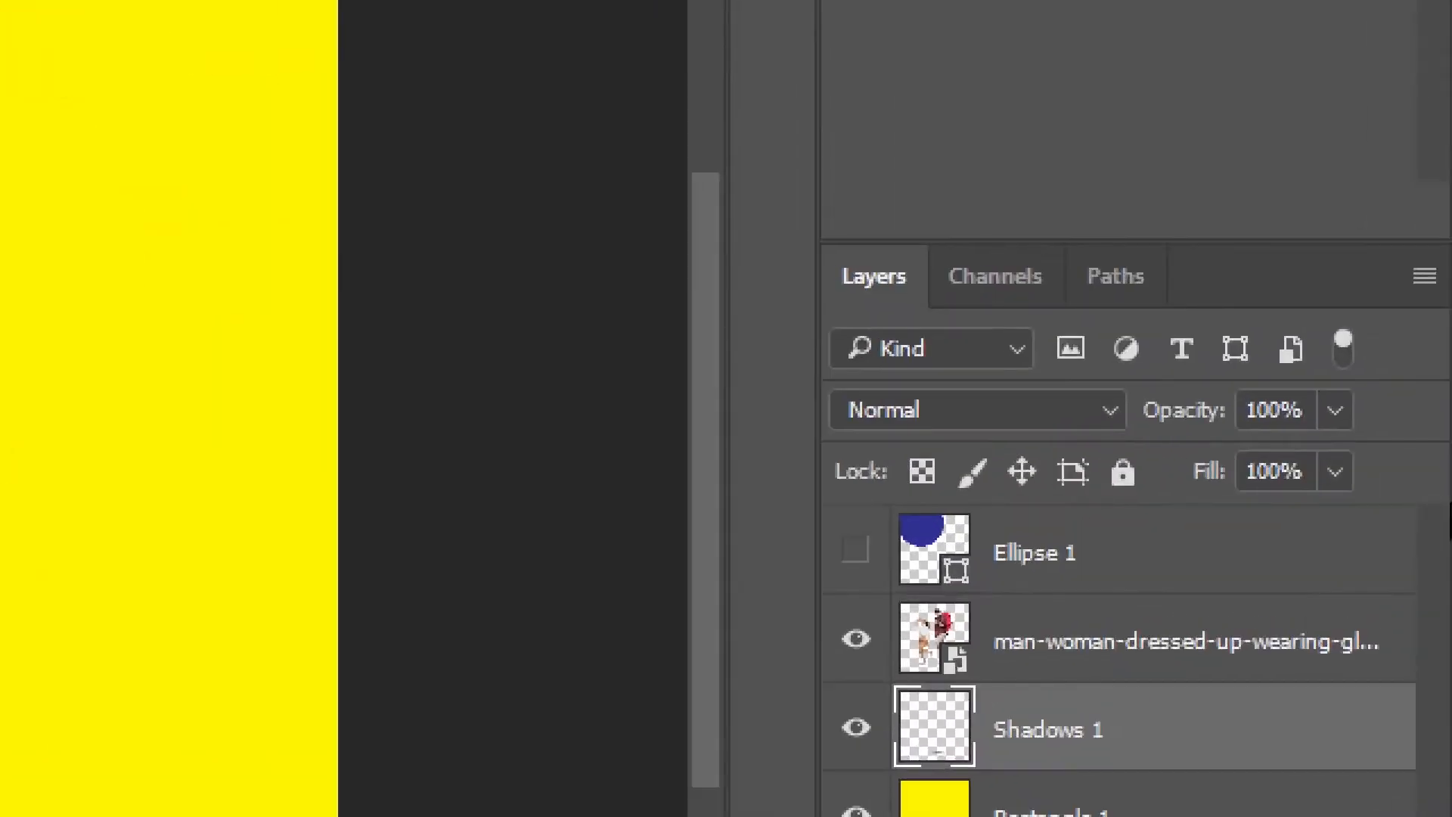
# - Lower the Shadows 1 layer's opacity to 32% and duplicate the layer
pyautogui.click(1335, 410)
pyautogui.moveTo(1329, 470); pyautogui.dragTo(1295, 469)
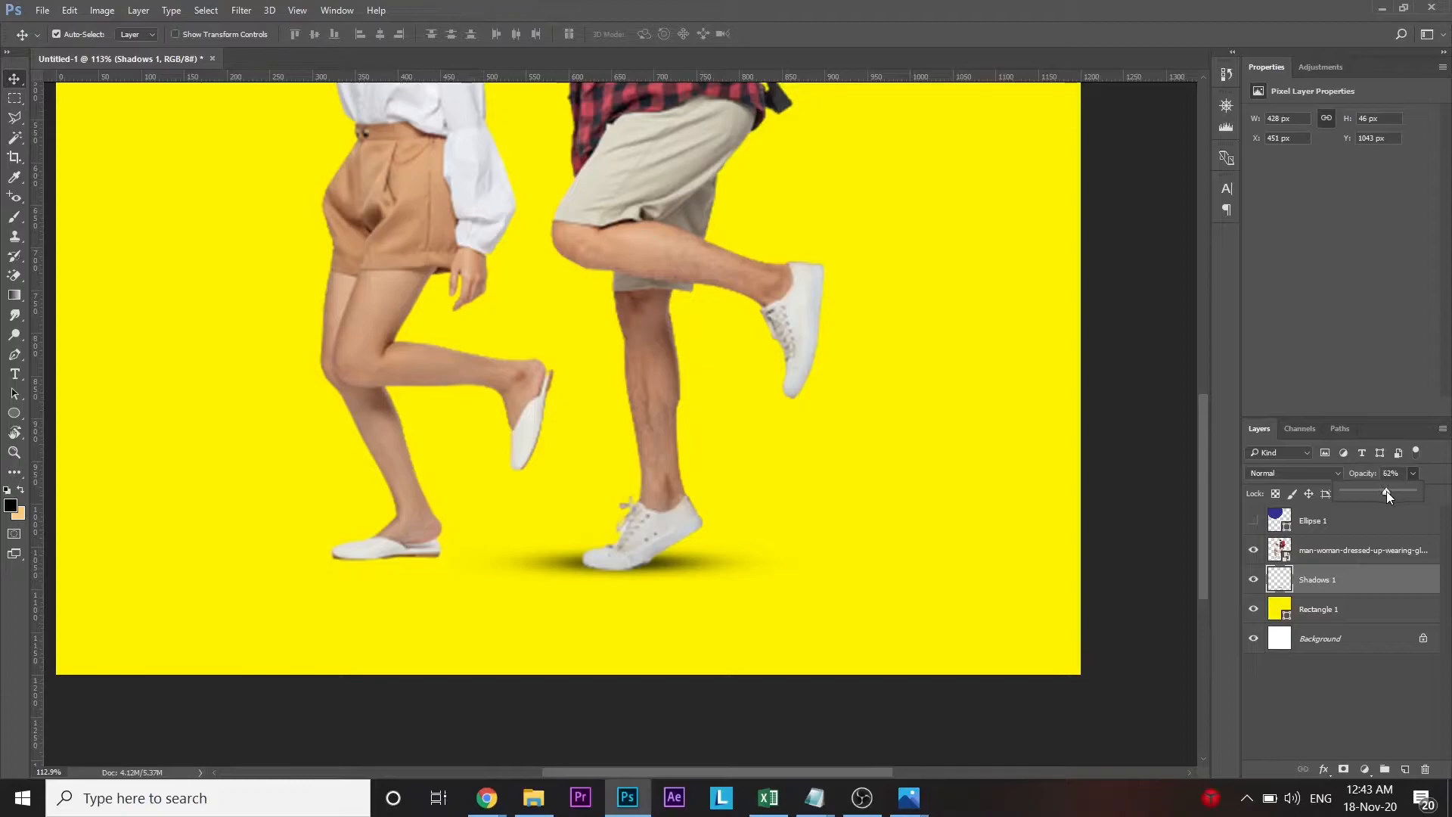
pyautogui.moveTo(1387, 492); pyautogui.dragTo(1371, 496)
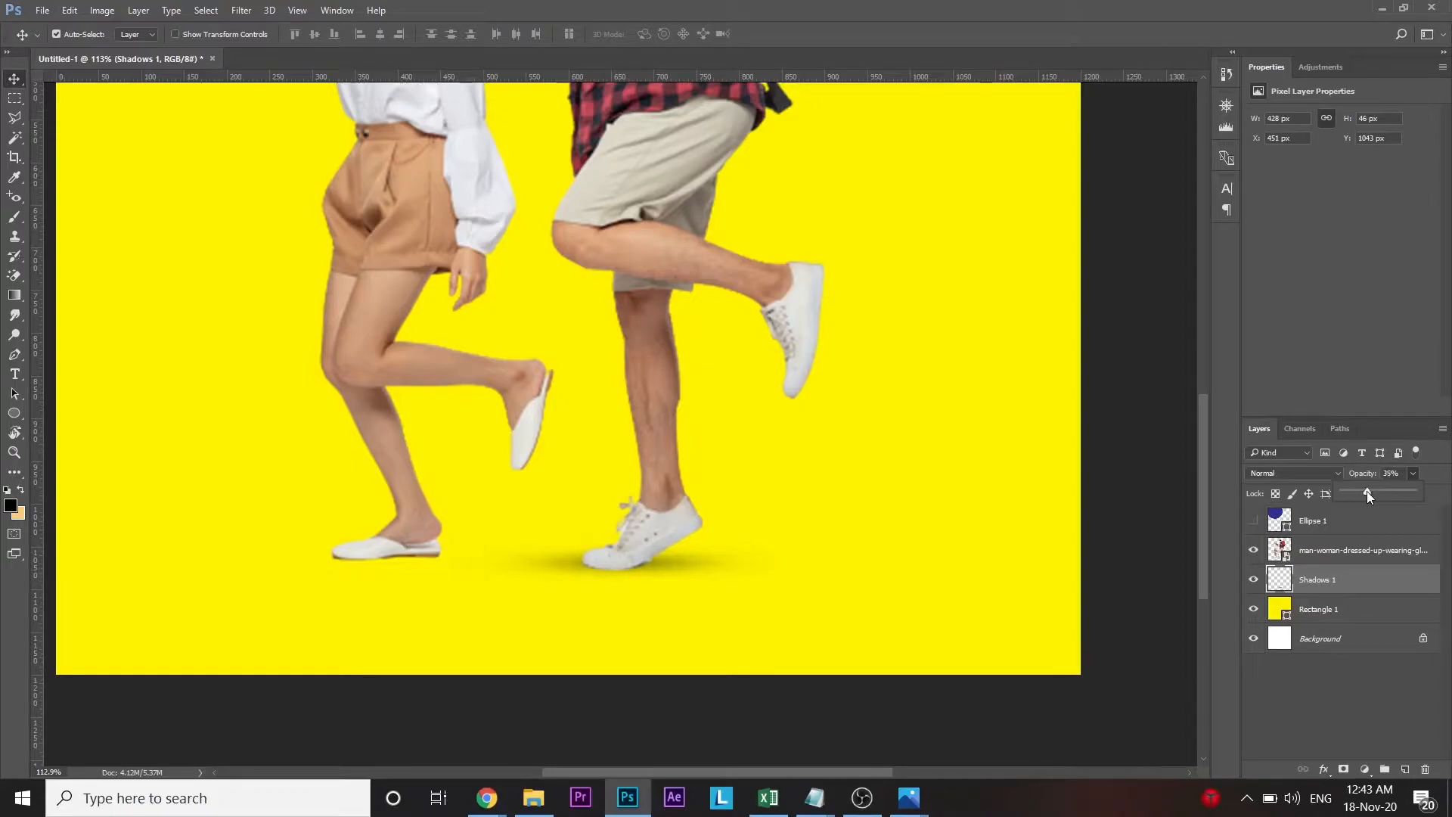
pyautogui.press('ctrl')
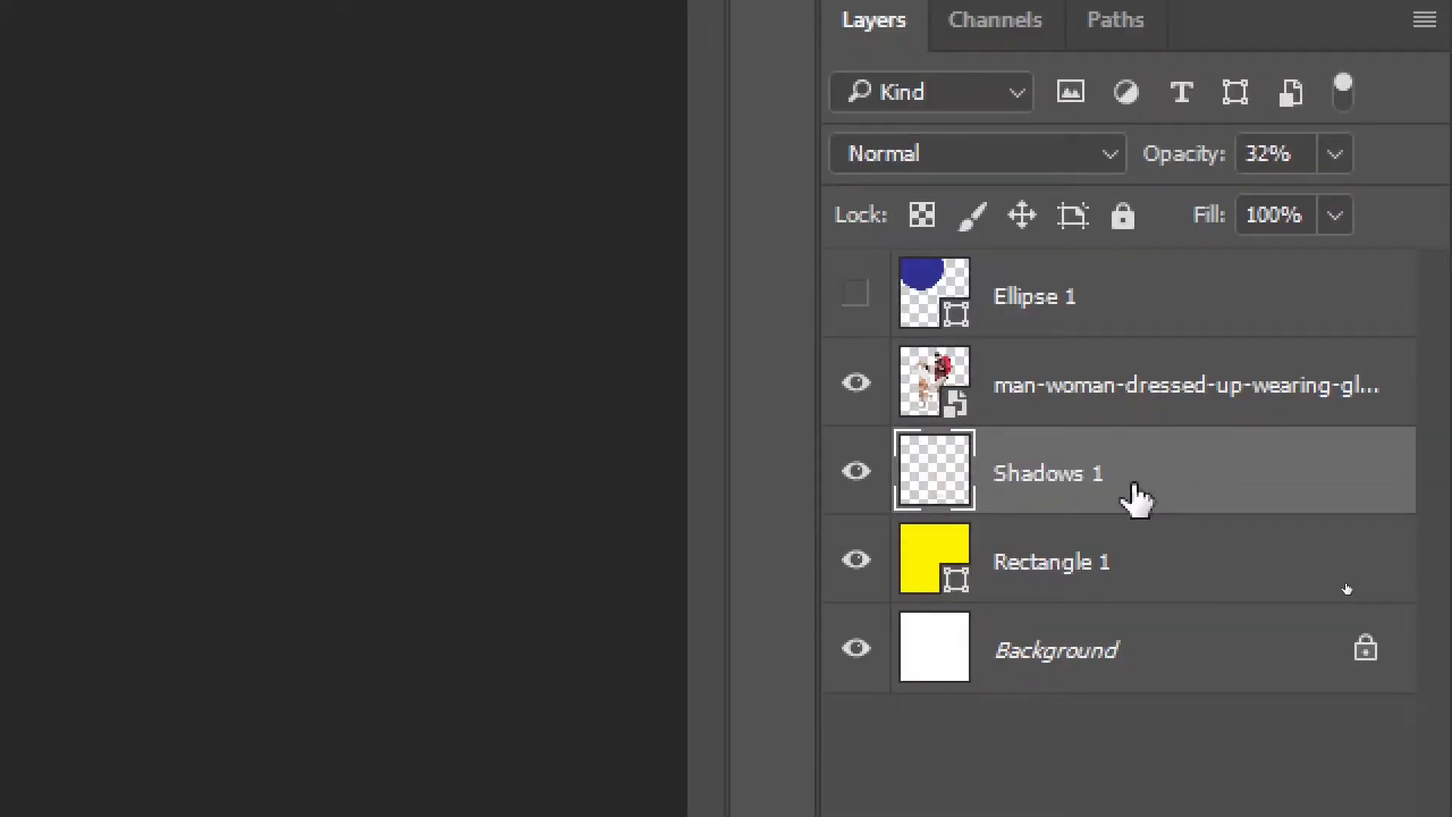
pyautogui.hotkey('ctrl', 'j')
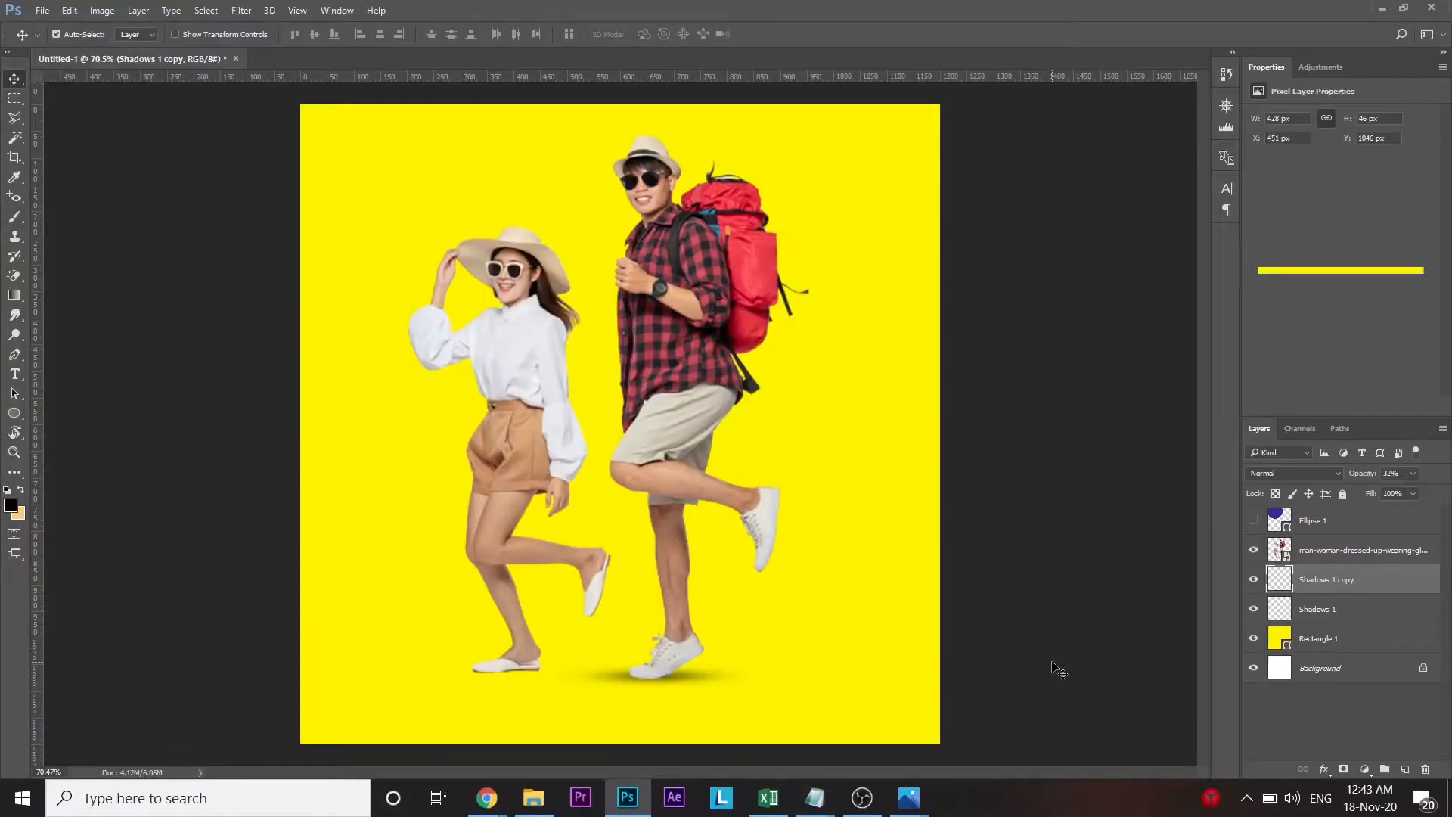
# - Move the duplicated shadow about 240 px to the left so it sits under the woman's standing shoe
pyautogui.hotkey('shift', 'Left')
pyautogui.hotkey('shift', 'Left')
pyautogui.hotkey('shift', 'Left')
pyautogui.hotkey('shift', 'Left')
pyautogui.hotkey('shift', 'Left')
pyautogui.hotkey('shift', 'Left')
pyautogui.hotkey('shift', 'Left')
pyautogui.hotkey('shift', 'Left')
pyautogui.hotkey('shift', 'Left')
pyautogui.hotkey('shift', 'Left')
pyautogui.hotkey('shift', 'Left')
pyautogui.hotkey('shift', 'Left')
pyautogui.hotkey('shift', 'Left')
pyautogui.hotkey('shift', 'Left')
pyautogui.hotkey('shift', 'Left')
pyautogui.hotkey('shift', 'Left')
pyautogui.hotkey('shift', 'Left')
pyautogui.hotkey('shift', 'Left')
pyautogui.hotkey('shift', 'Left')
pyautogui.hotkey('shift', 'Left')
pyautogui.hotkey('shift', 'Left')
pyautogui.hotkey('shift', 'Left')
pyautogui.hotkey('shift', 'Left')
pyautogui.hotkey('shift', 'Left')
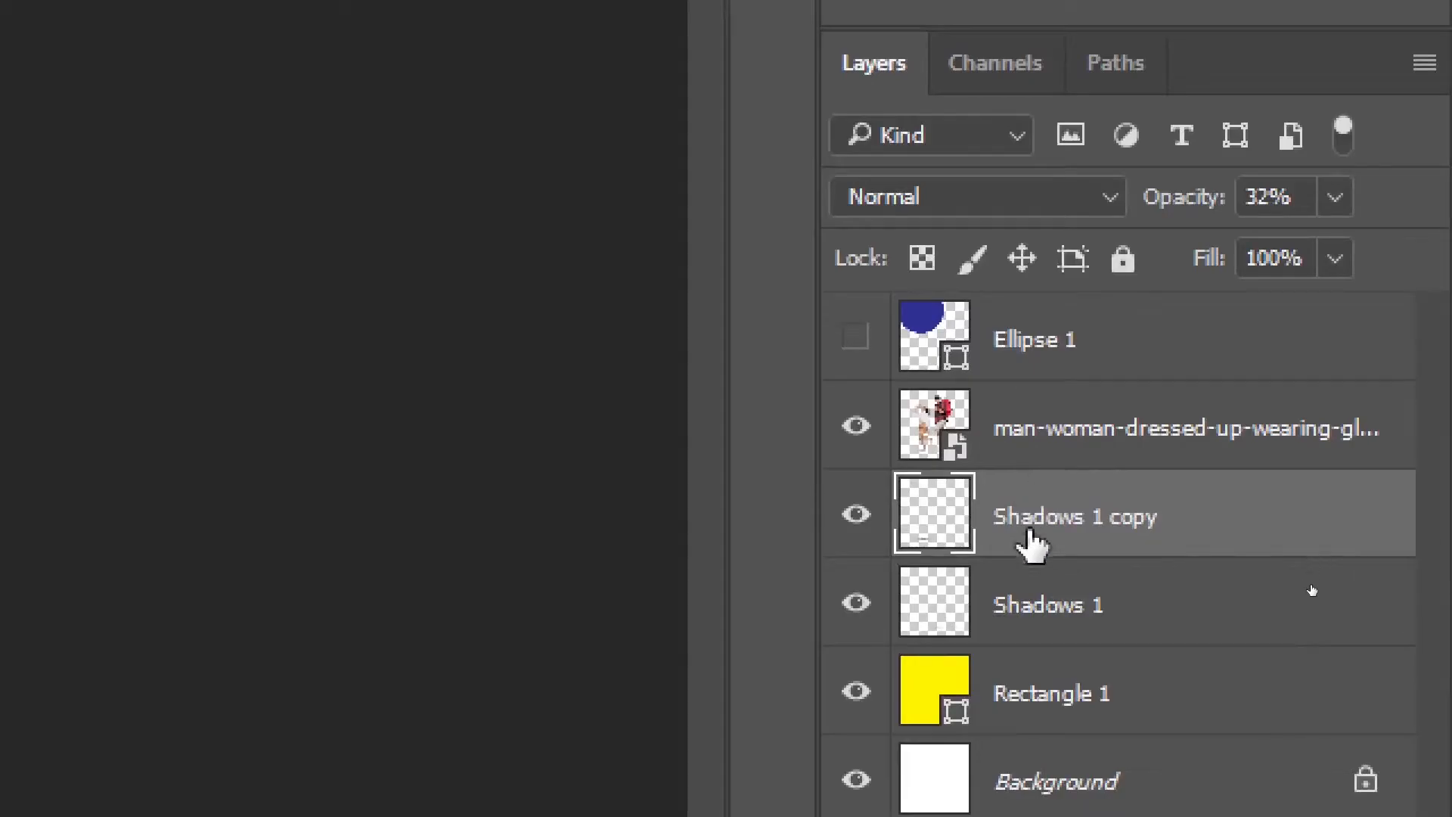
# - Convert the Shadows 1 copy and Shadows 1 layers each into a smart object
pyautogui.rightClick(1038, 551)
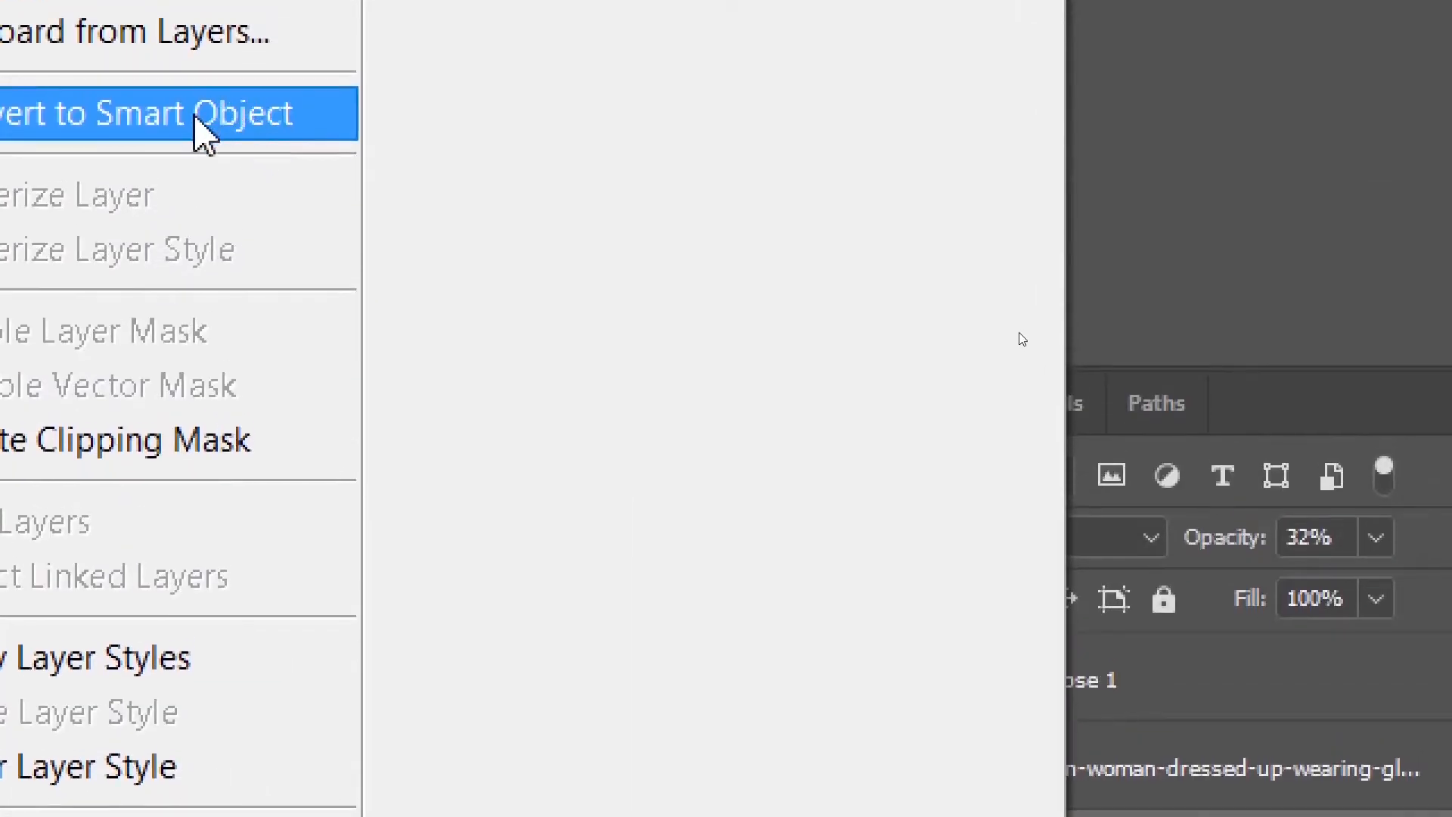
pyautogui.click(194, 118)
pyautogui.rightClick(1028, 452)
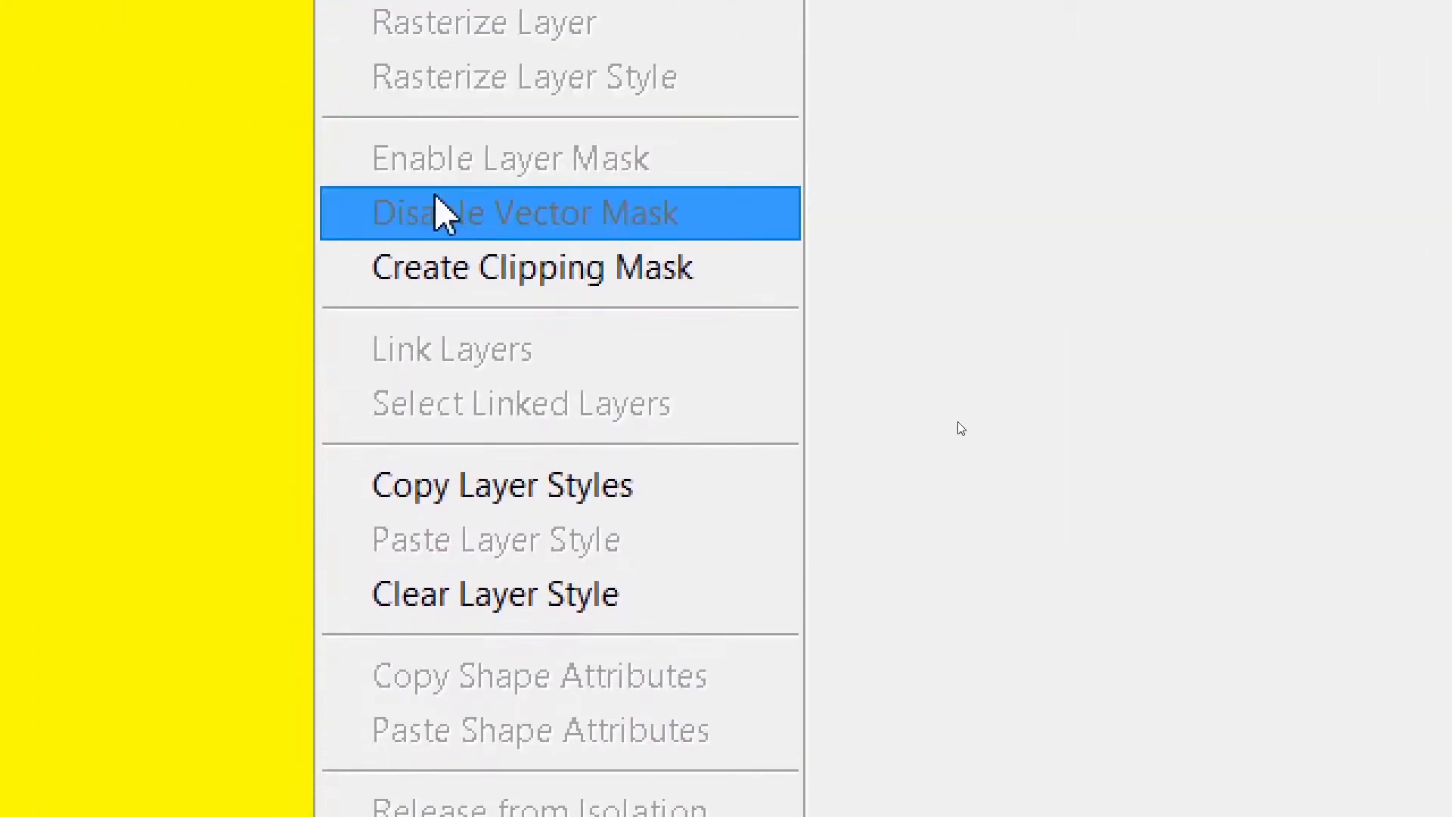
pyautogui.click(643, 73)
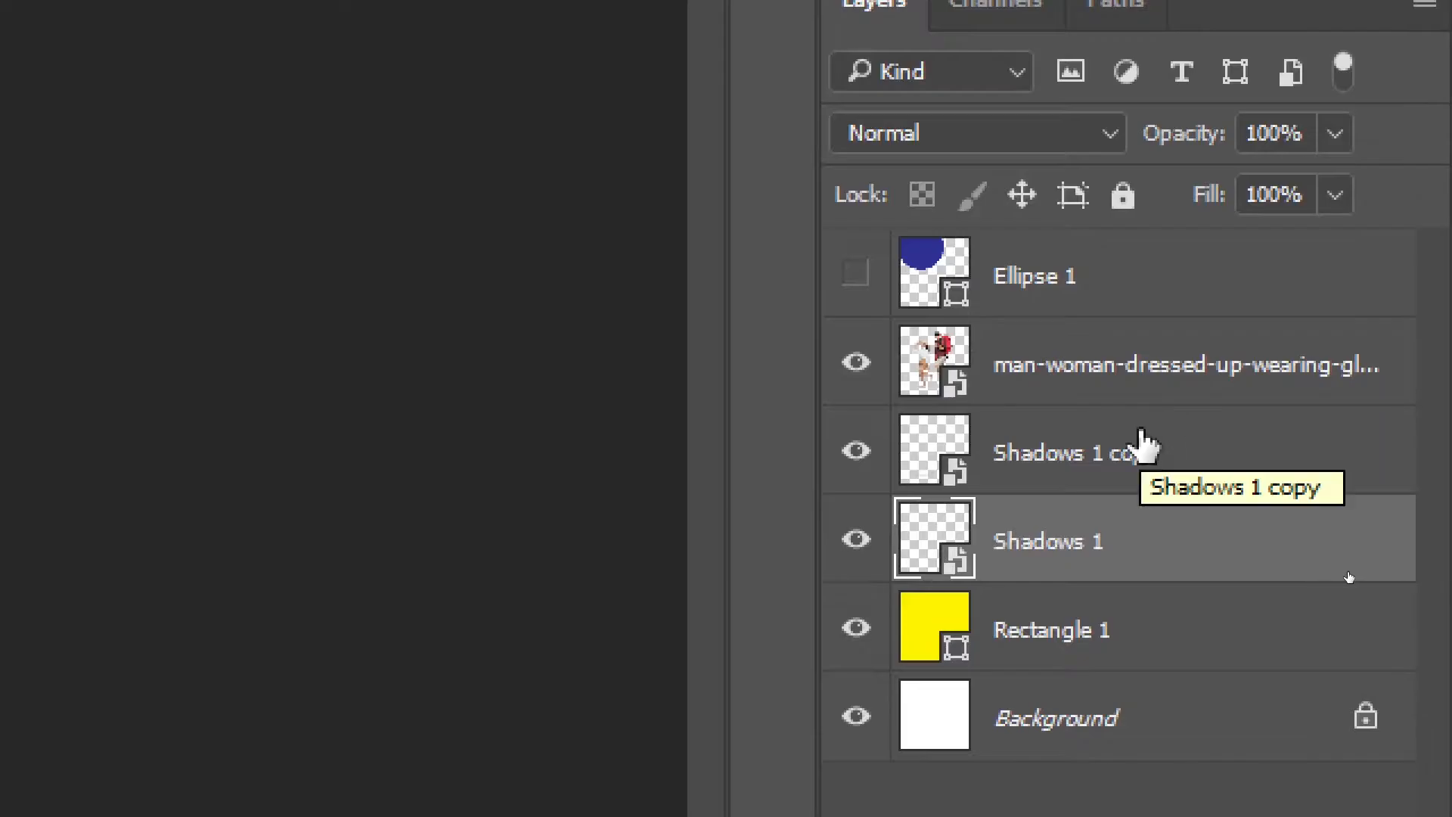
# - Group the couple cutout with both shadow layers and name the group Models
pyautogui.click(1102, 376)
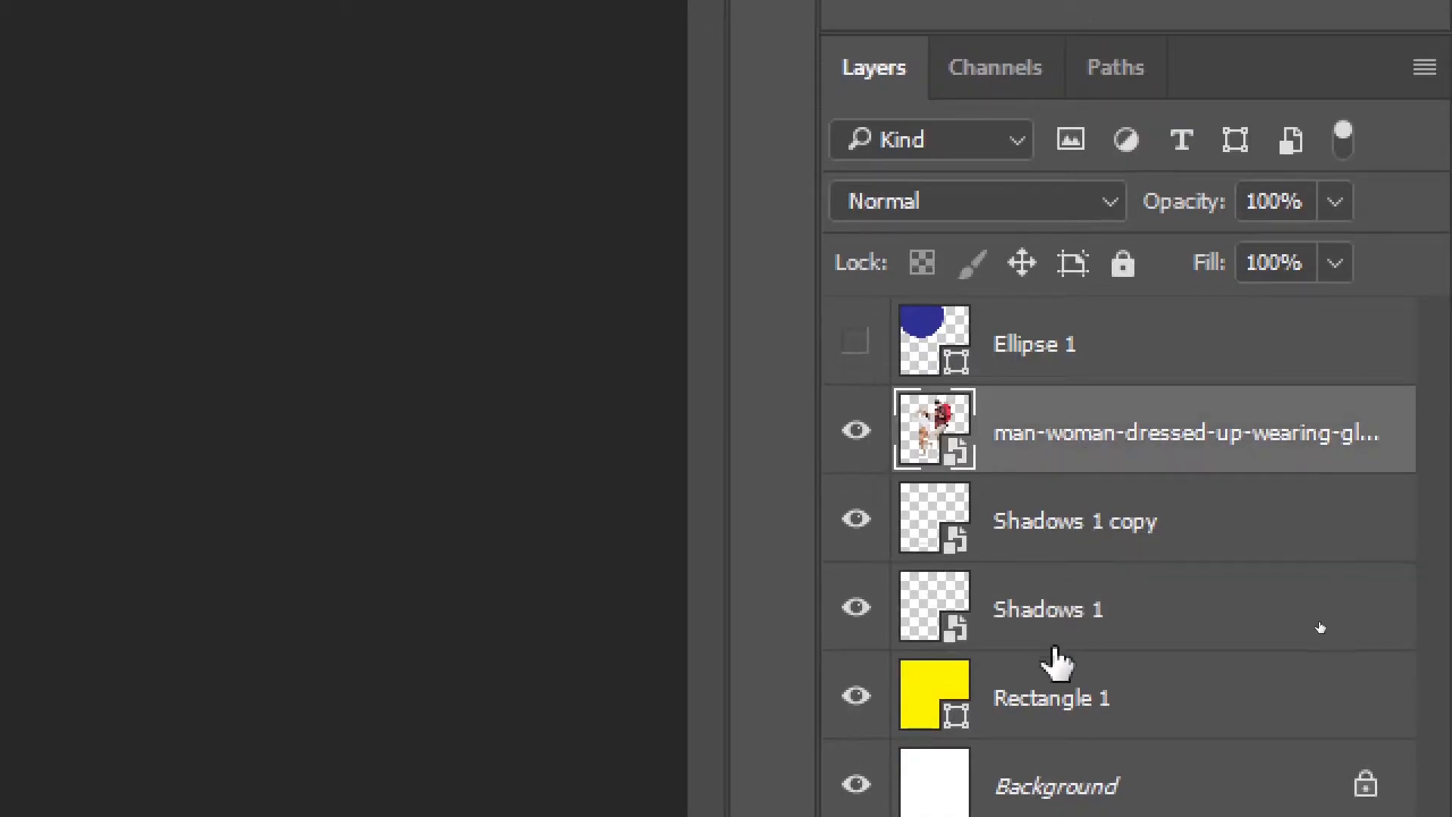
pyautogui.keyDown('shift'); pyautogui.click(1098, 609); pyautogui.keyUp('shift')
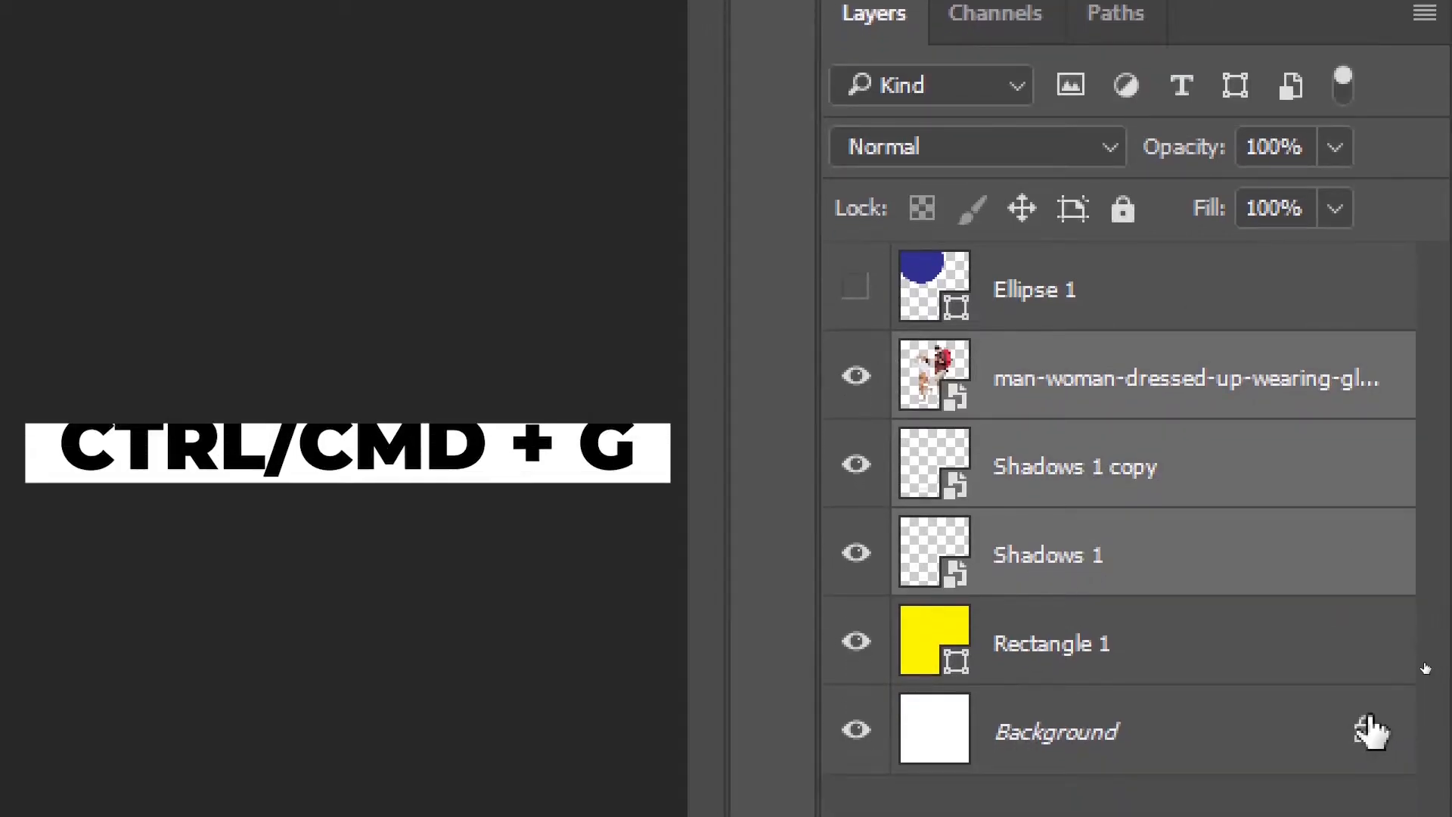
pyautogui.hotkey('ctrl', 'g')
pyautogui.doubleClick(1017, 351)
pyautogui.write('Models')
pyautogui.press('Return')
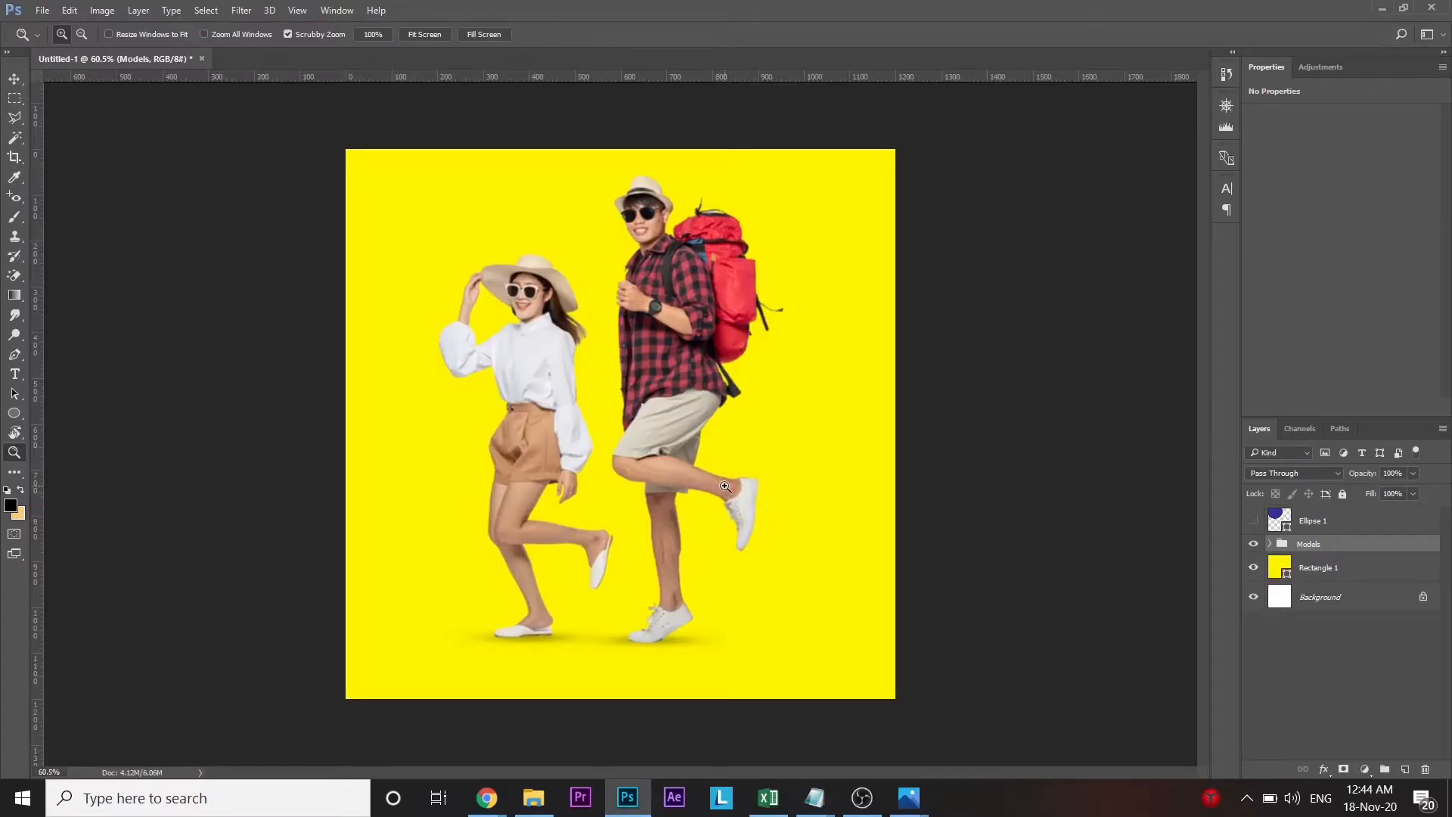
# - Shift the Models group about 190 px right and 30 px down toward the canvas's right side
pyautogui.press('v')
pyautogui.hotkey('shift', 'Right')
pyautogui.hotkey('shift', 'Right')
pyautogui.hotkey('shift', 'Right')
pyautogui.hotkey('shift', 'Right')
pyautogui.hotkey('shift', 'Right')
pyautogui.hotkey('shift', 'Right')
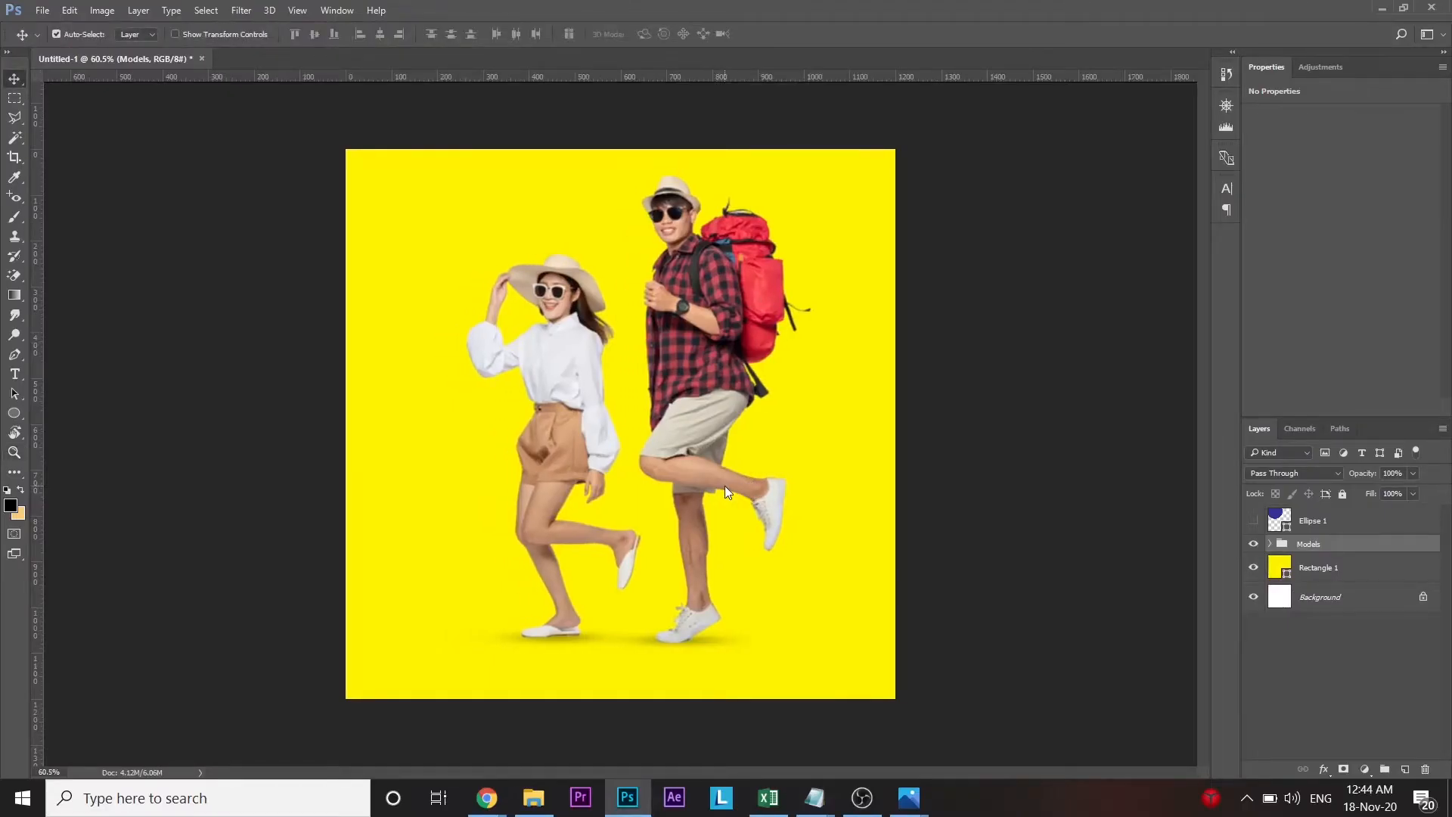
pyautogui.hotkey('shift', 'Right')
pyautogui.hotkey('shift', 'Right')
pyautogui.hotkey('shift', 'Right')
pyautogui.hotkey('shift', 'Right')
pyautogui.hotkey('shift', 'Right')
pyautogui.hotkey('shift', 'Right')
pyautogui.hotkey('shift', 'Right')
pyautogui.hotkey('shift', 'Right')
pyautogui.hotkey('shift', 'Right')
pyautogui.hotkey('shift', 'Right')
pyautogui.hotkey('shift', 'Right')
pyautogui.hotkey('shift', 'Right')
pyautogui.hotkey('shift', 'Right')
pyautogui.hotkey('shift', 'Right')
pyautogui.hotkey('shift', 'Down')
pyautogui.hotkey('shift', 'Down')
pyautogui.hotkey('shift', 'Down')
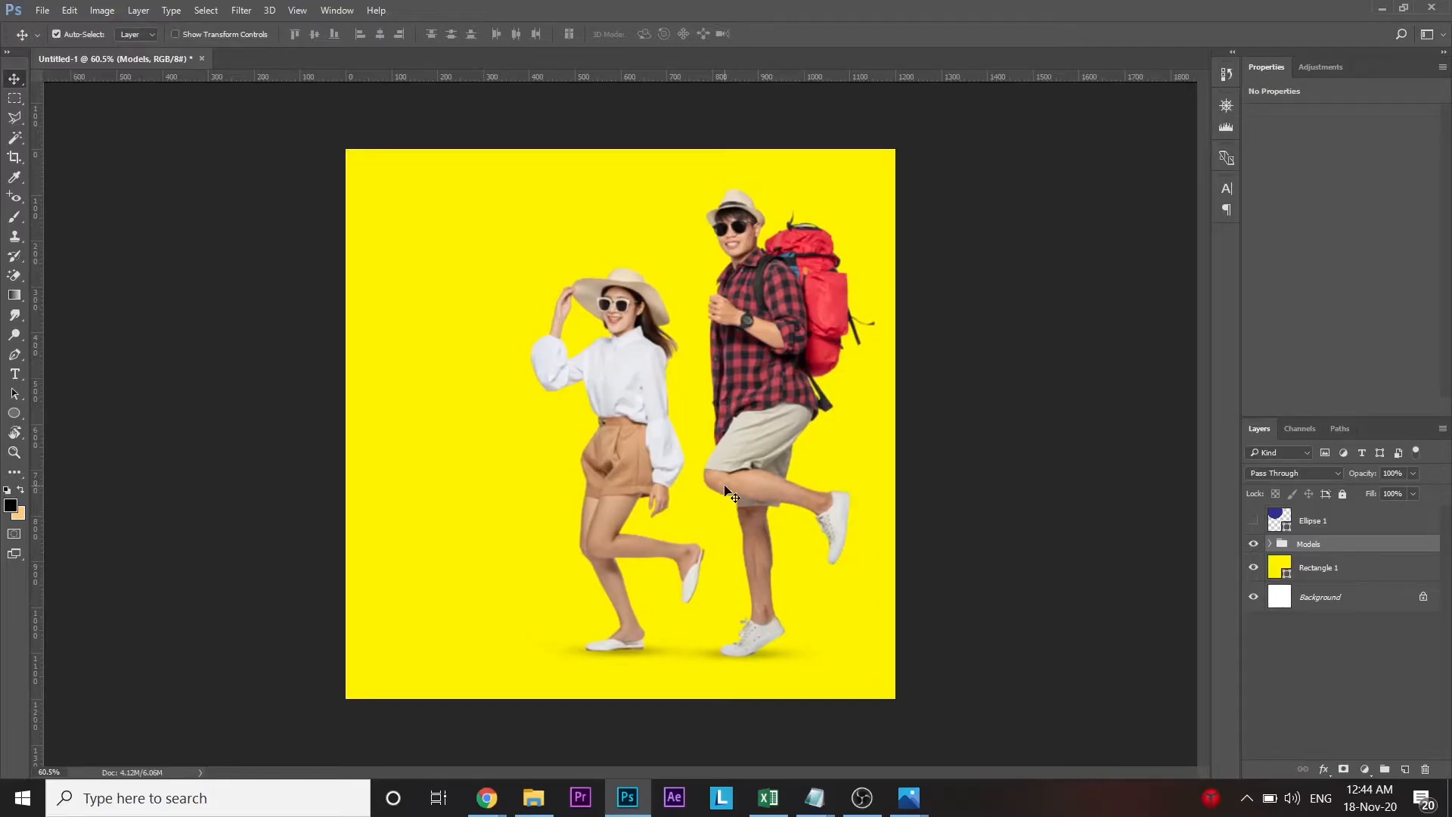
pyautogui.hotkey('shift', 'Left')
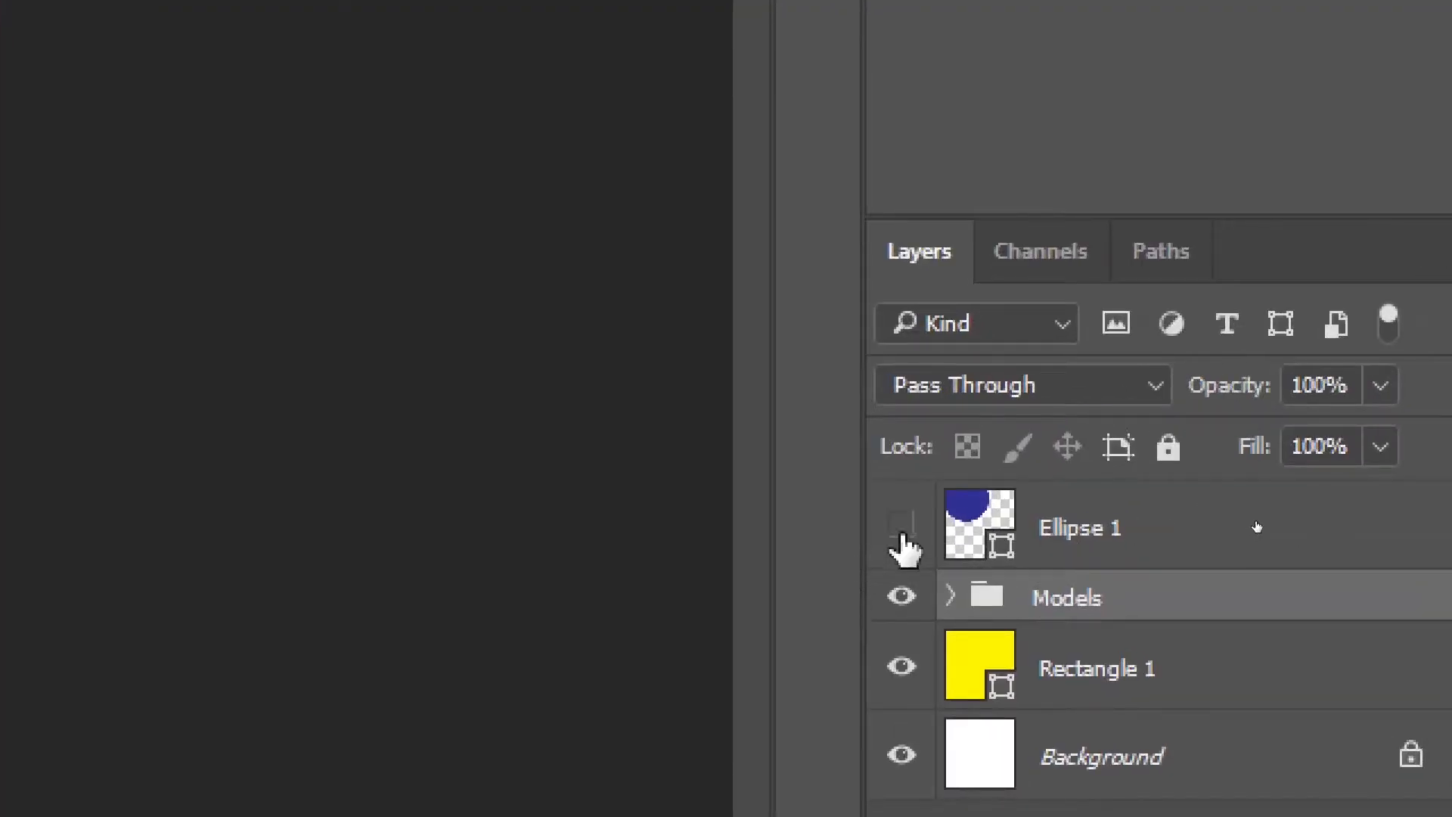
# - Show the Ellipse 1 layer and place it below the Models group in the layer order
pyautogui.click(1253, 521)
pyautogui.moveTo(1127, 531); pyautogui.dragTo(1154, 635)
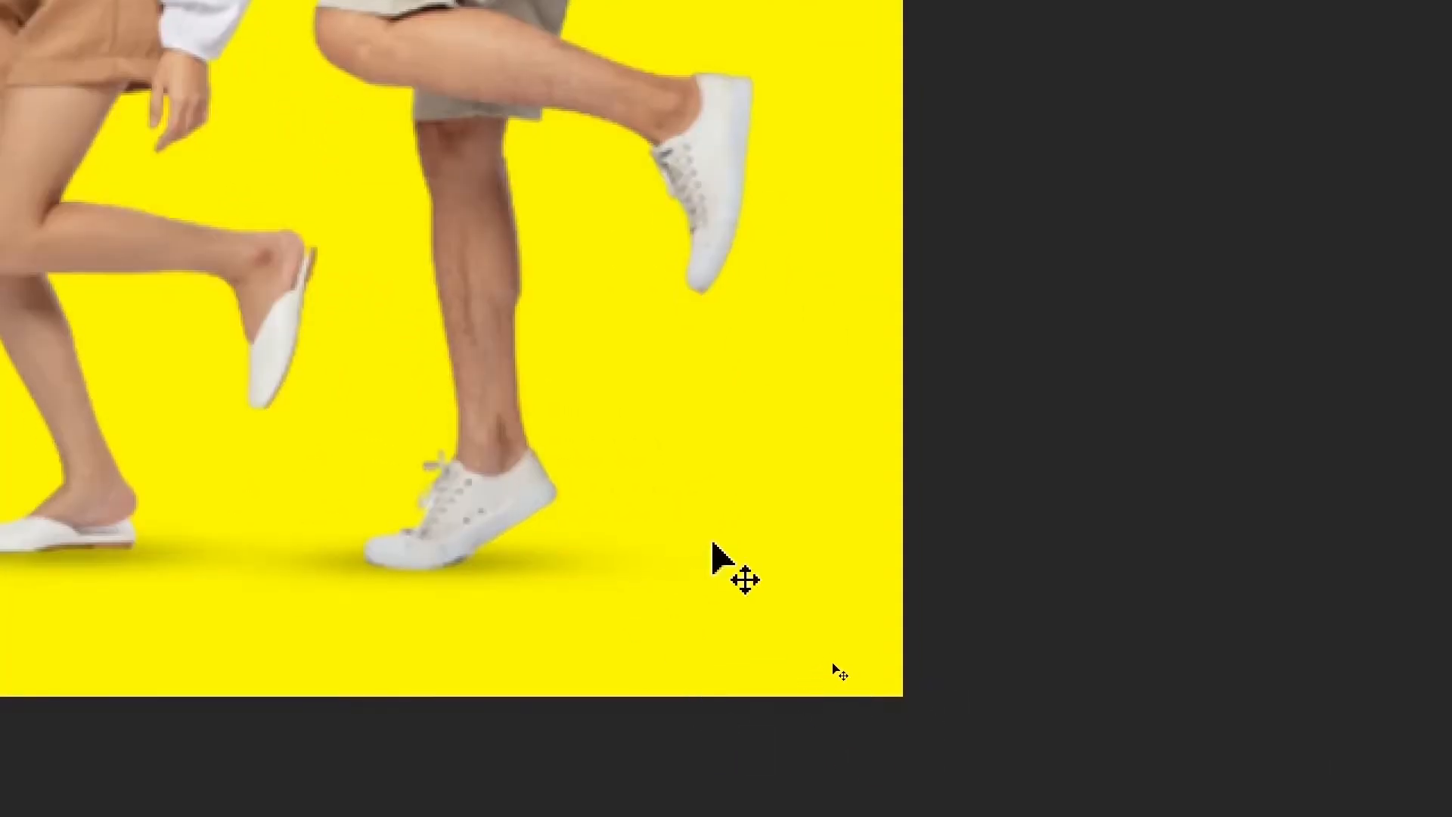
# - Draw a second blue circle about 560 px wide behind the man's legs, extending past the canvas's lower edge
pyautogui.press('p')
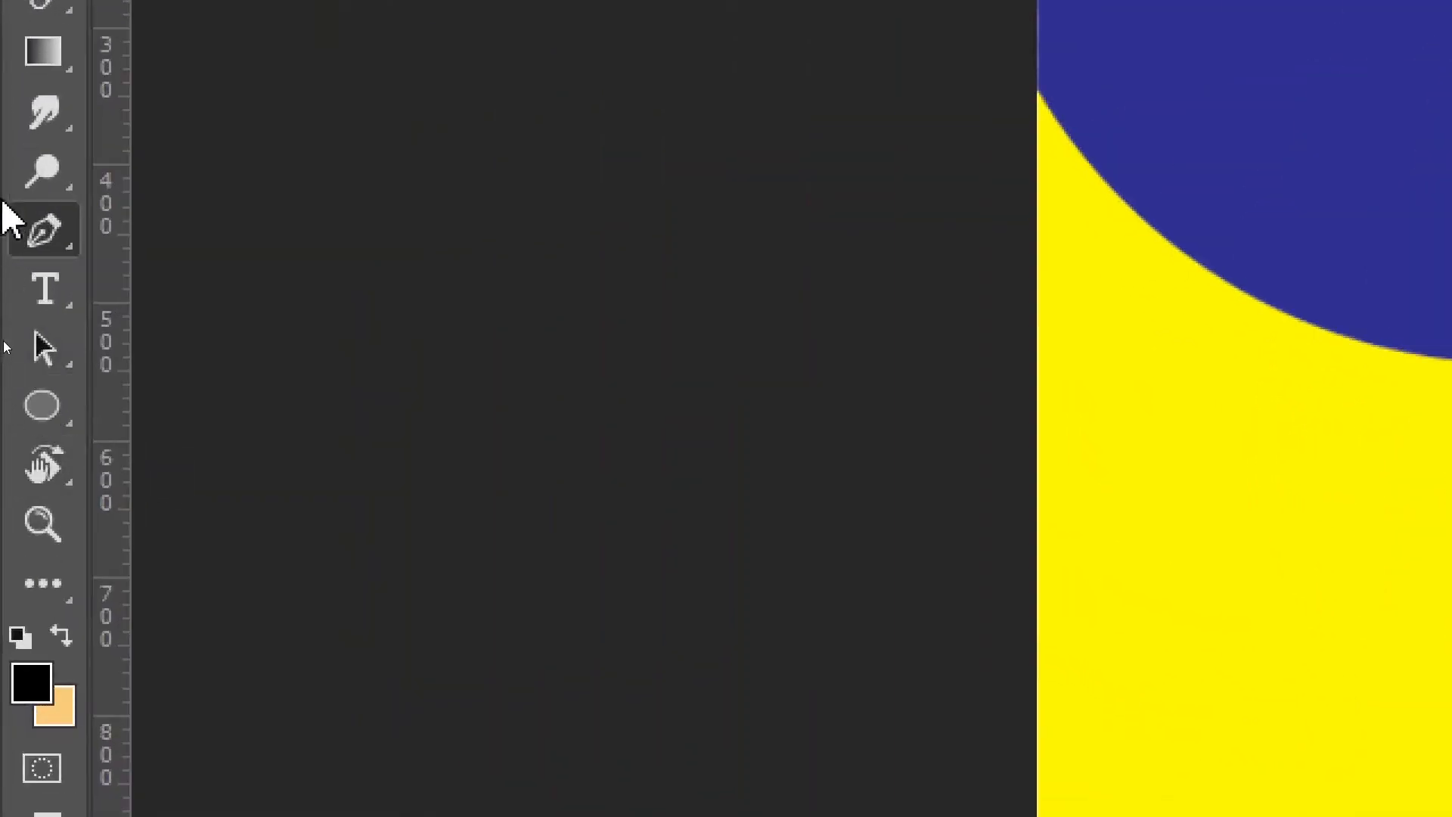
pyautogui.click(42, 401)
pyautogui.moveTo(620, 503); pyautogui.dragTo(999, 736)
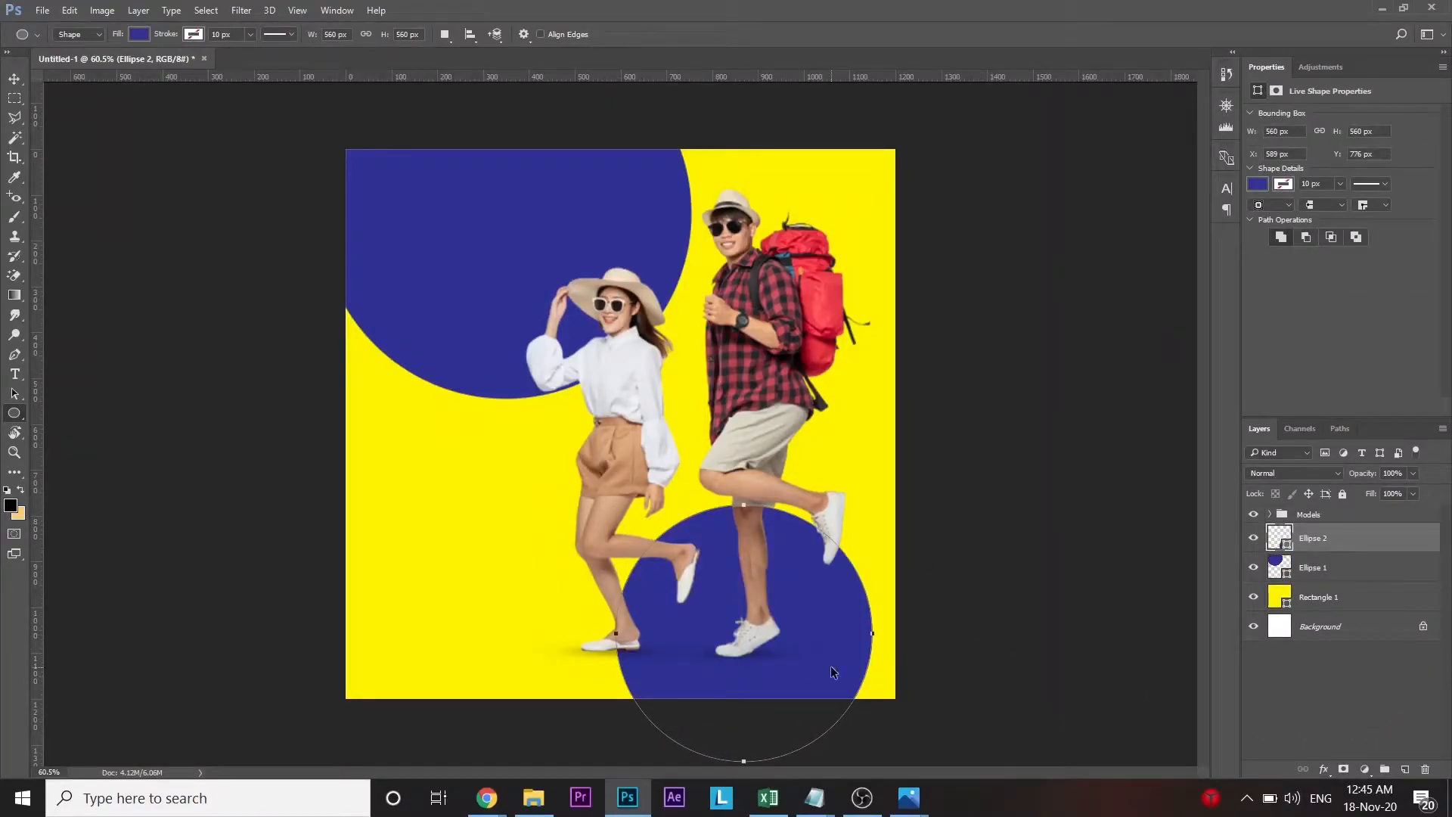
# - Warp the new circle's upper edge down into a wavy blob, accepting its conversion to a regular path
pyautogui.hotkey('ctrl', 't')
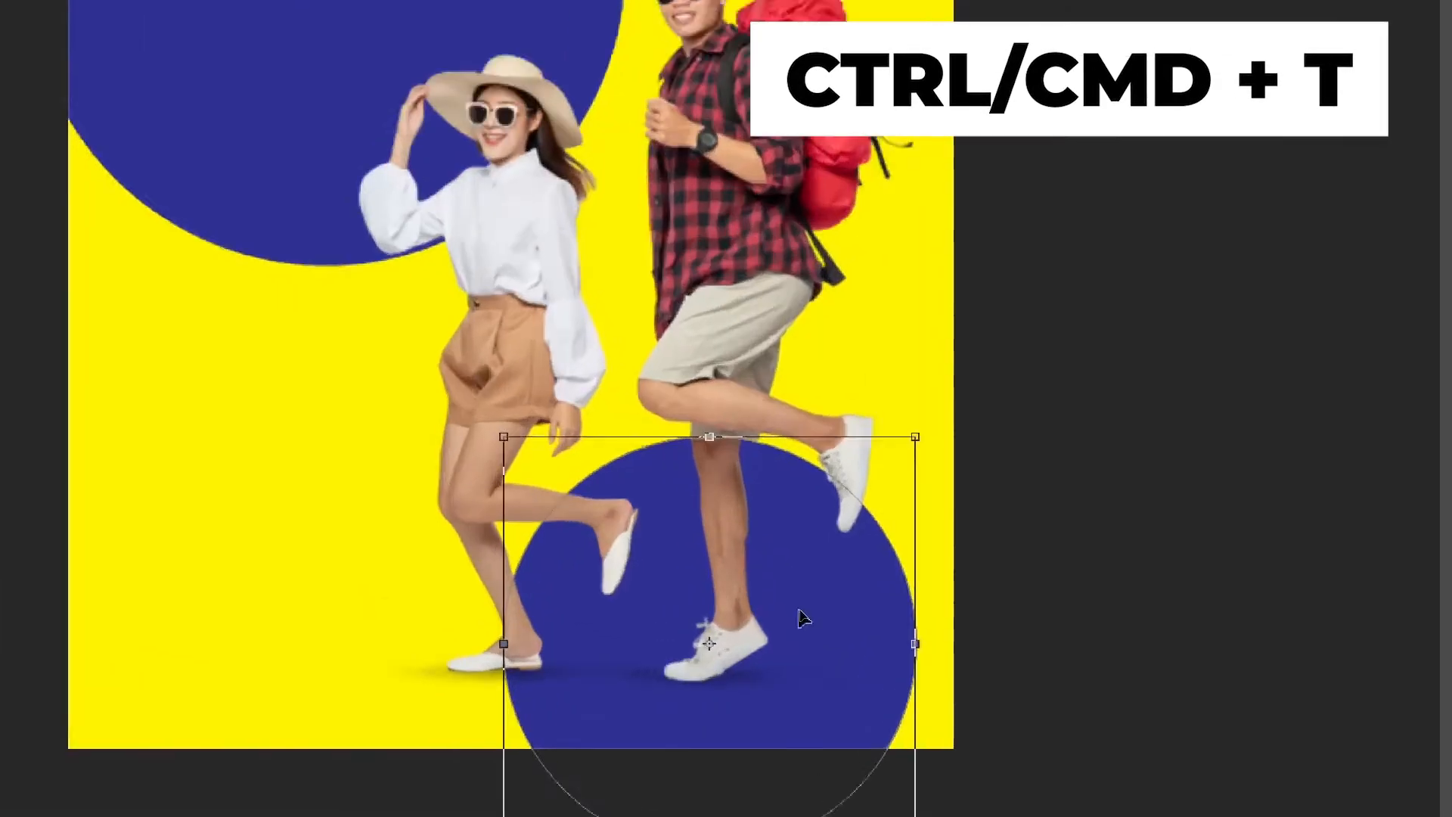
pyautogui.rightClick(804, 609)
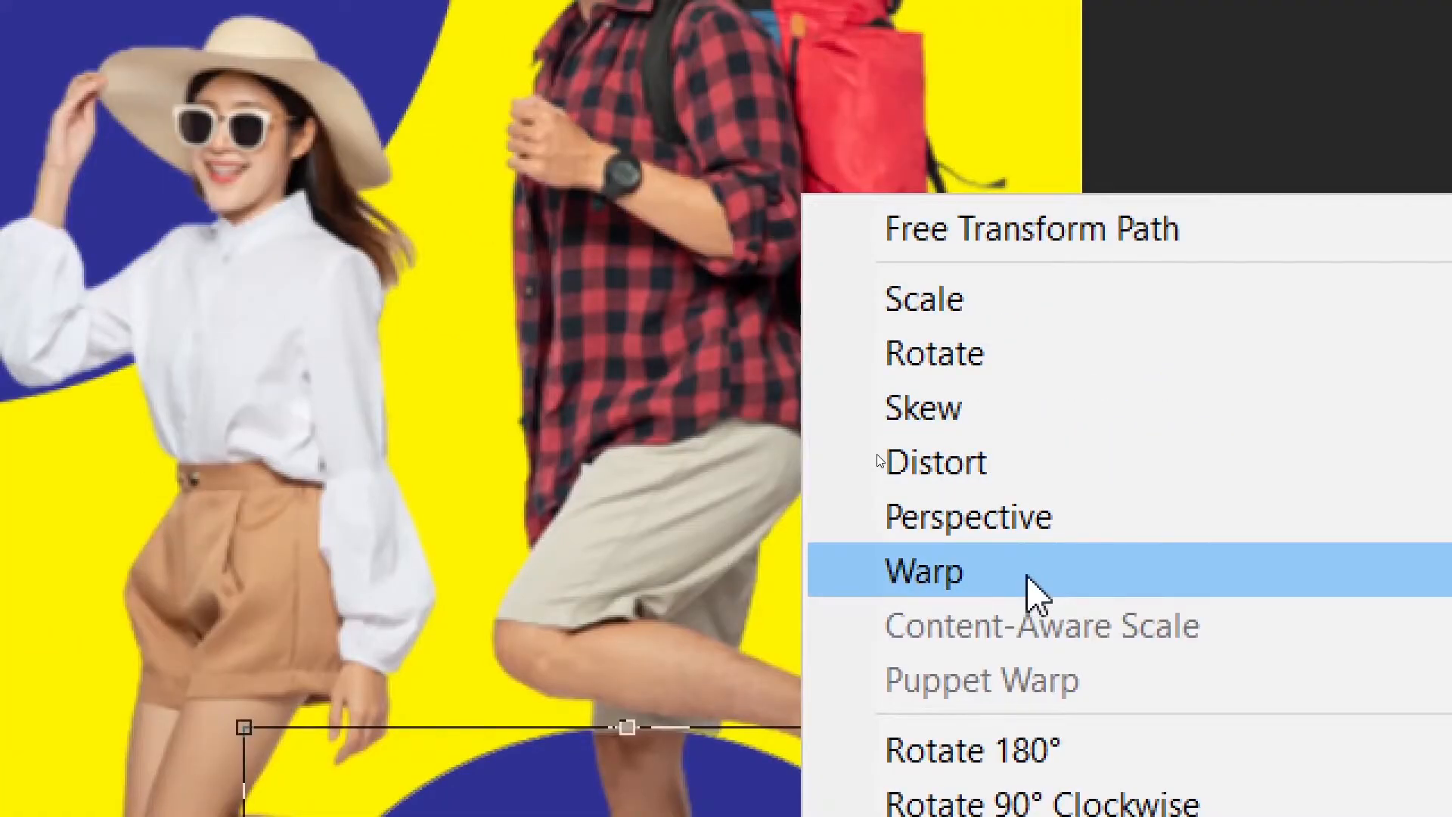
pyautogui.click(1028, 579)
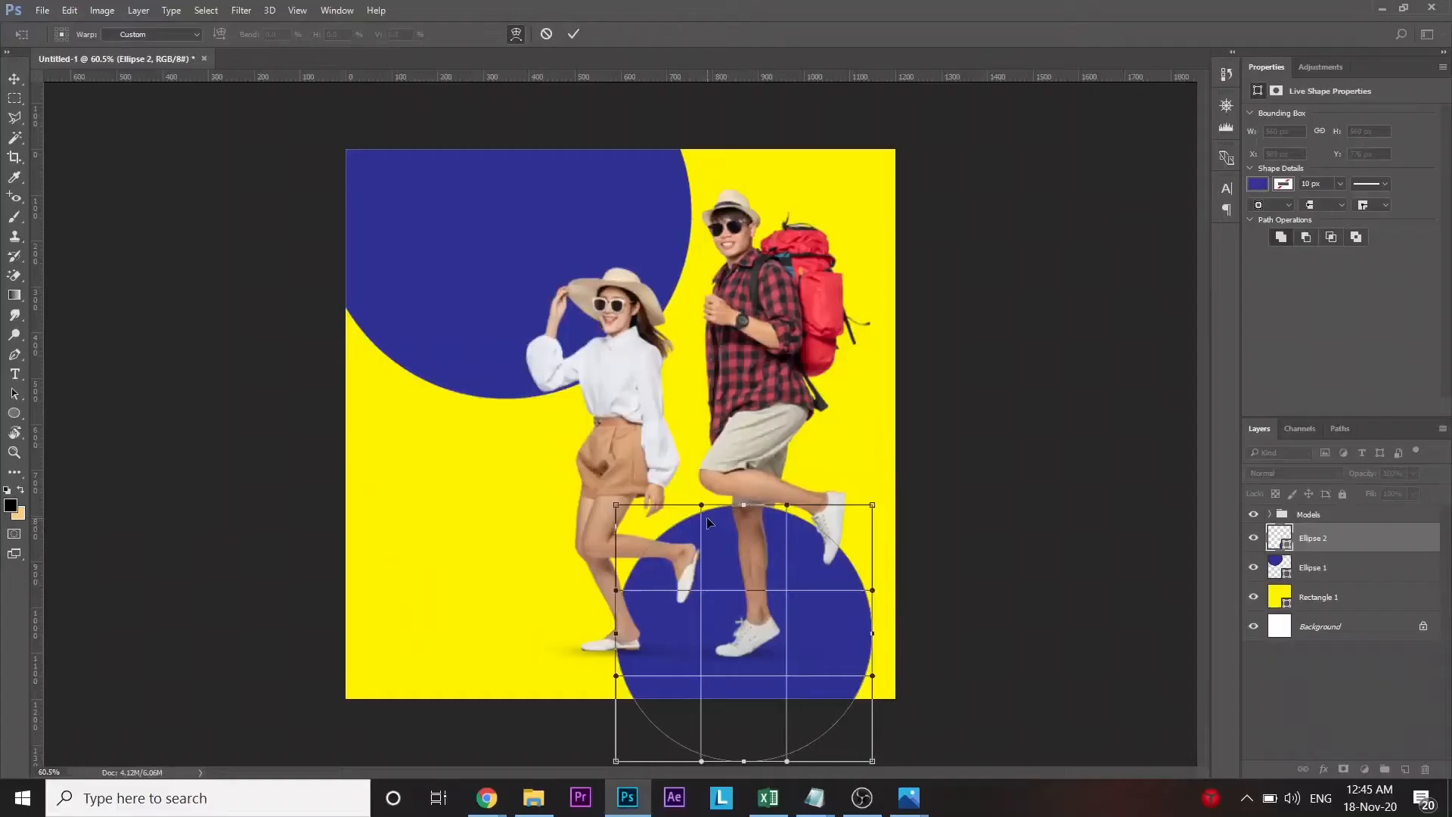
pyautogui.moveTo(704, 508); pyautogui.dragTo(687, 650)
pyautogui.moveTo(688, 569); pyautogui.dragTo(730, 617)
pyautogui.press('Return')
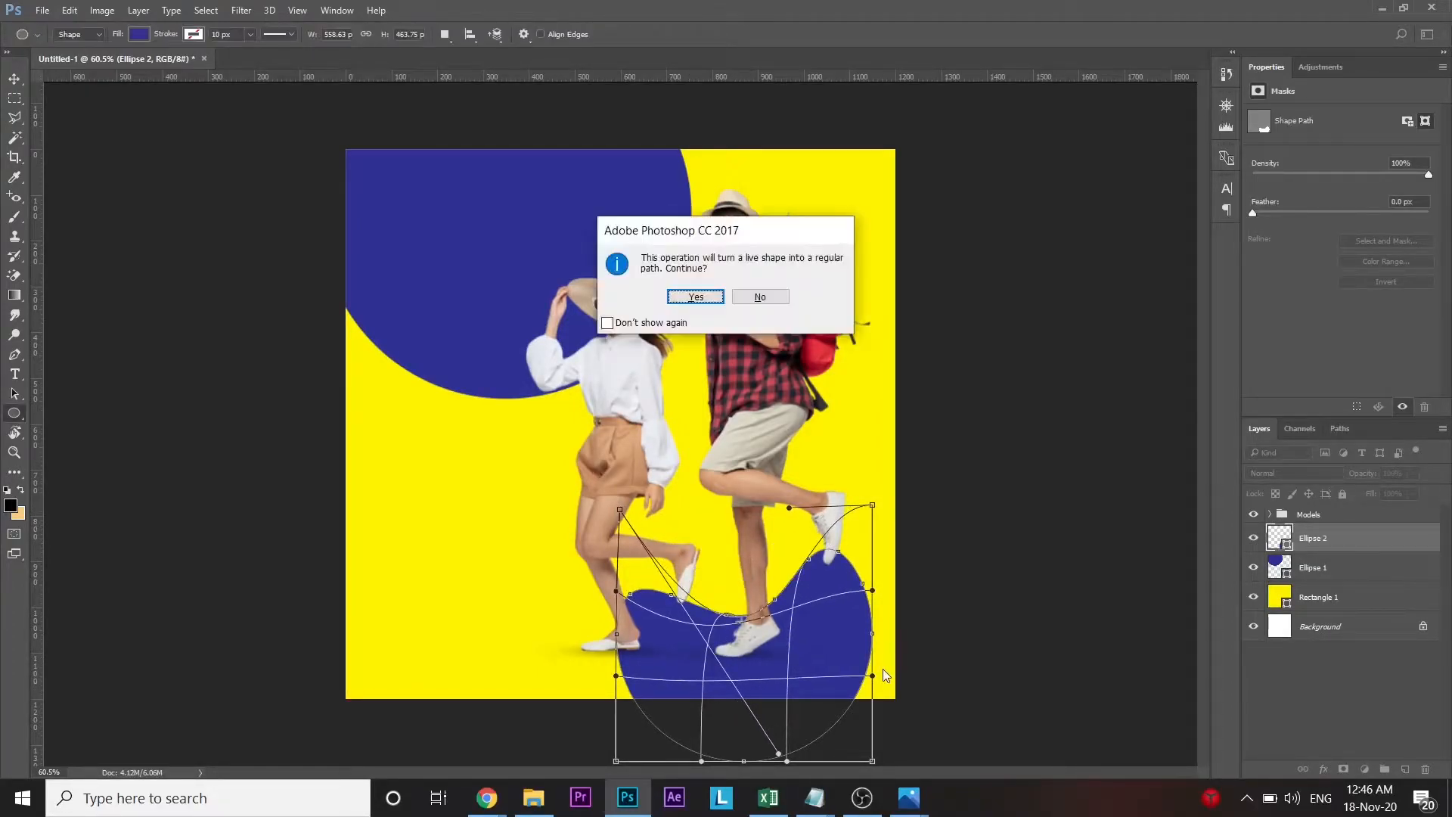
pyautogui.press('Return')
# - Move the wavy shape toward the canvas's lower-right corner and rotate it clockwise
pyautogui.press('v')
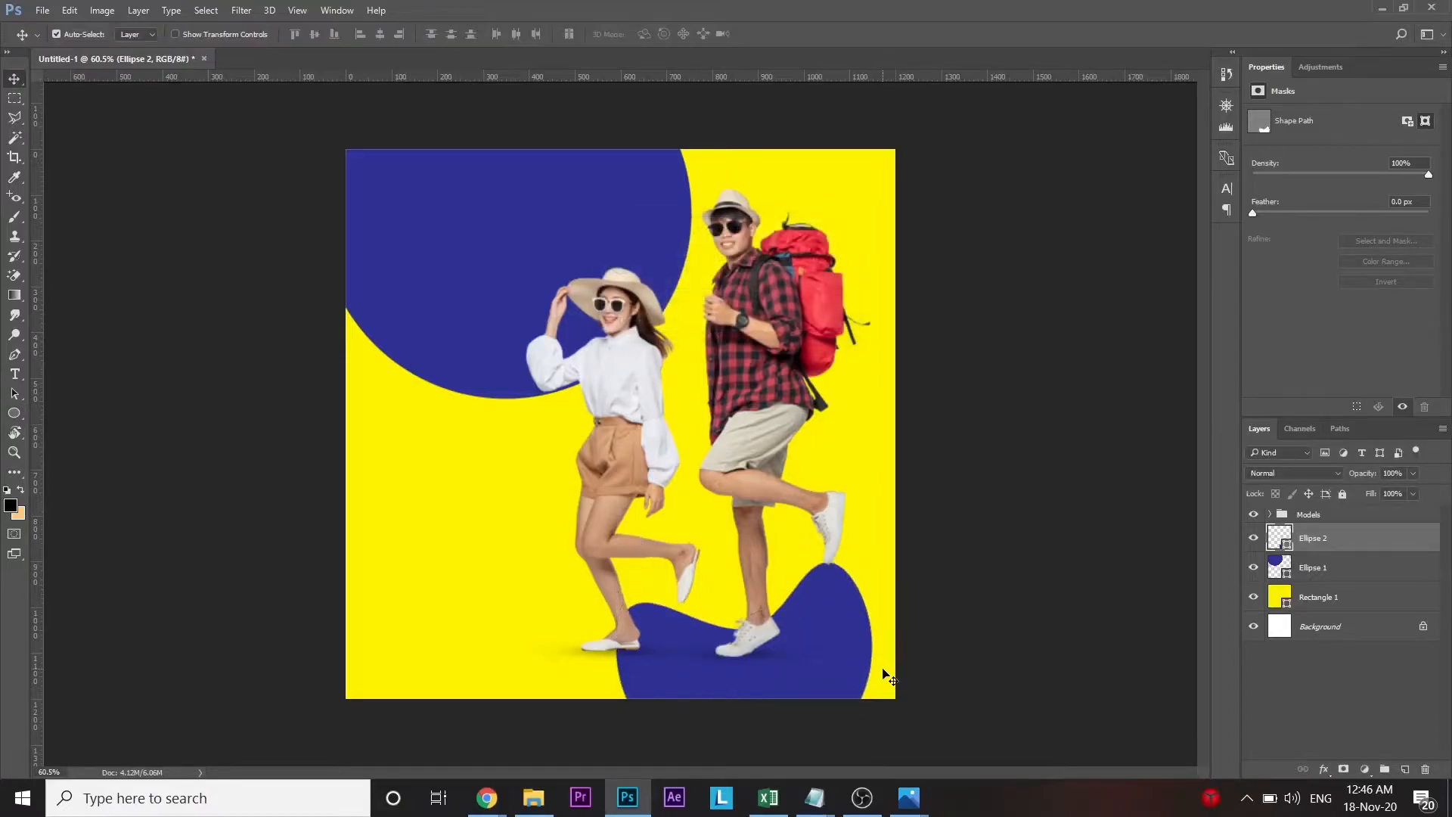
pyautogui.moveTo(885, 675); pyautogui.dragTo(971, 676)
pyautogui.hotkey('ctrl', 't')
pyautogui.moveTo(996, 608); pyautogui.dragTo(1034, 708)
pyautogui.moveTo(860, 685); pyautogui.dragTo(915, 679)
pyautogui.press('Return')
# - Flip the wavy shape horizontally and move it left so its hump sits in the canvas's lower-right corner
pyautogui.hotkey('ctrl', 't')
pyautogui.rightClick(827, 672)
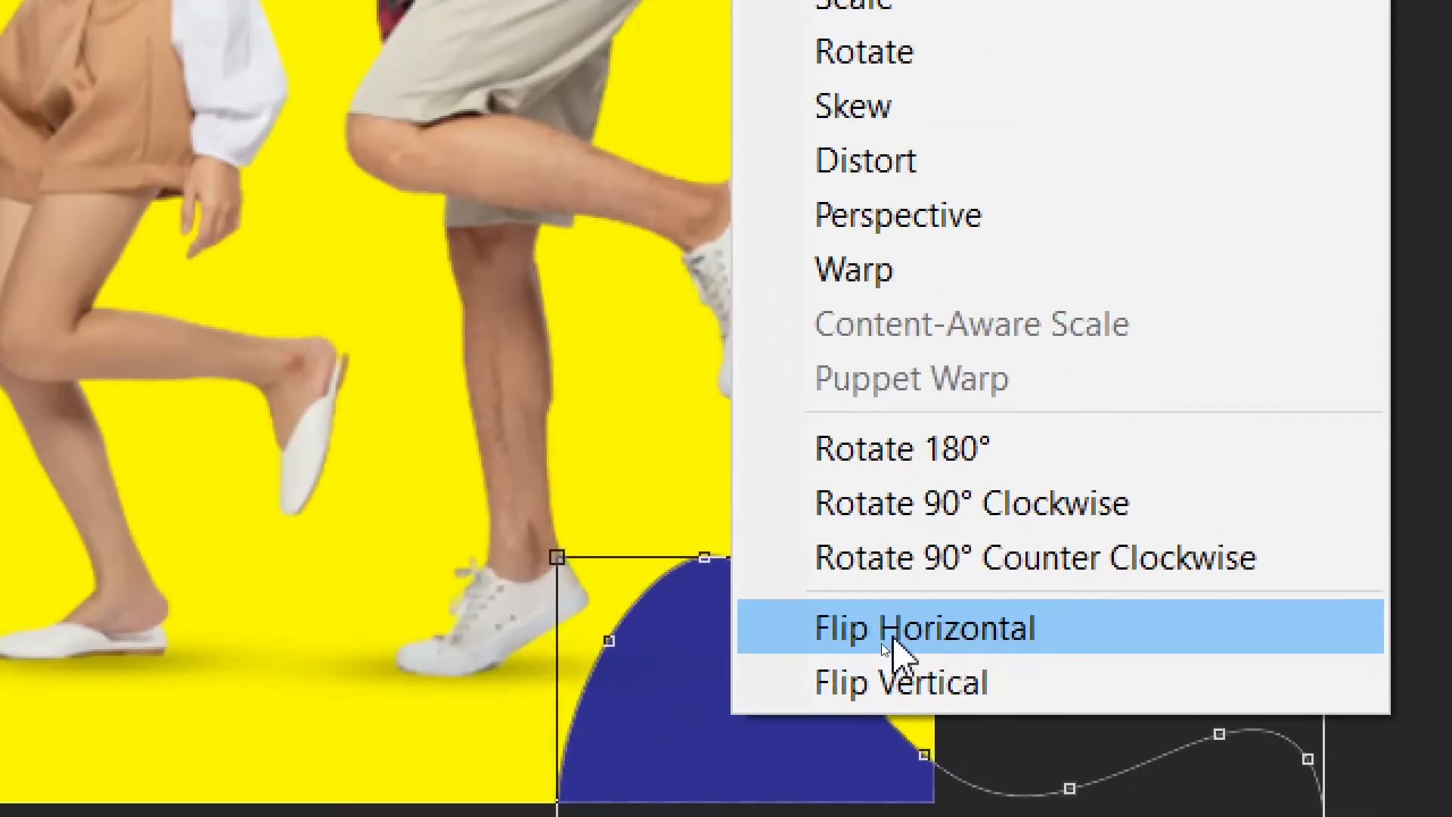
pyautogui.click(885, 643)
pyautogui.moveTo(911, 669); pyautogui.dragTo(834, 675)
pyautogui.press('Return')
pyautogui.hotkey('ctrl', 't')
pyautogui.moveTo(934, 700); pyautogui.dragTo(996, 645)
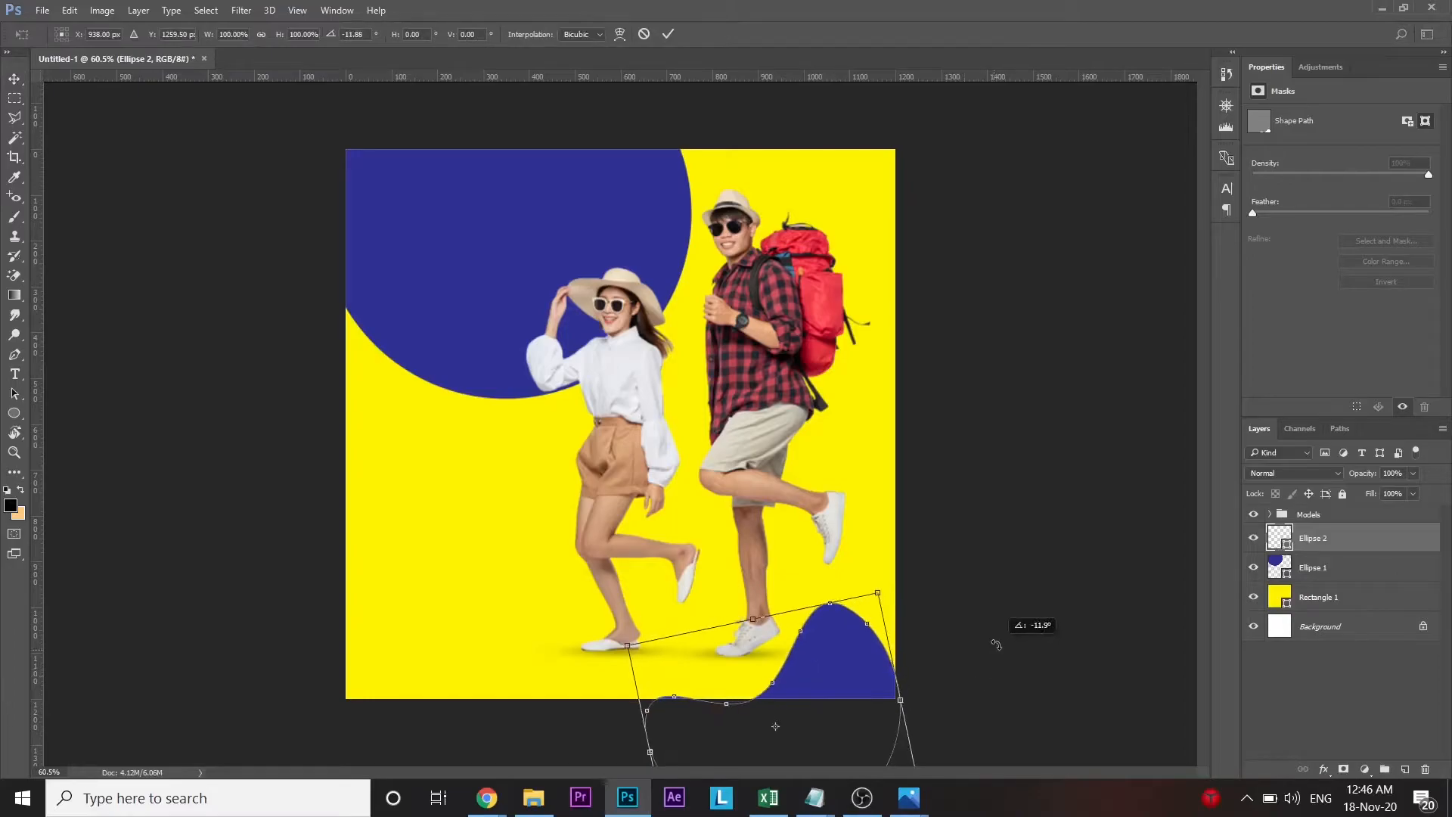
pyautogui.press('Return')
pyautogui.hotkey('ctrl', 'z')
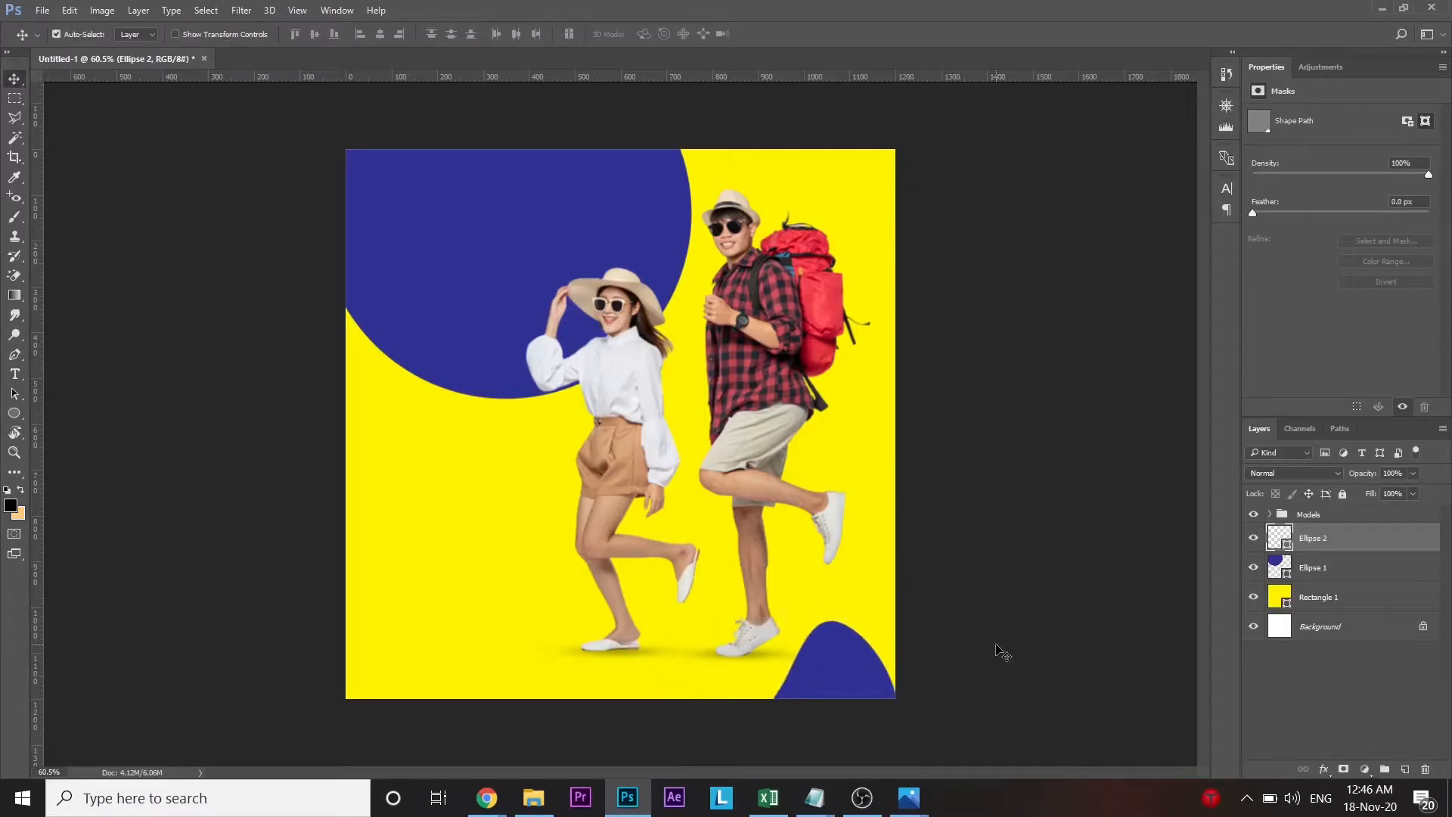
# - Stretch the wavy corner shape wider to the left, rotate it slightly counterclockwise and nudge it down about 30 px
pyautogui.hotkey('ctrl', 't')
pyautogui.moveTo(995, 639); pyautogui.dragTo(1005, 692)
pyautogui.hotkey('ctrl', 'z')
pyautogui.moveTo(646, 711); pyautogui.dragTo(598, 712)
pyautogui.moveTo(1022, 714); pyautogui.dragTo(1029, 663)
pyautogui.press('Return')
pyautogui.hotkey('shift', 'Down')
pyautogui.hotkey('shift', 'Down')
pyautogui.hotkey('shift', 'Down')
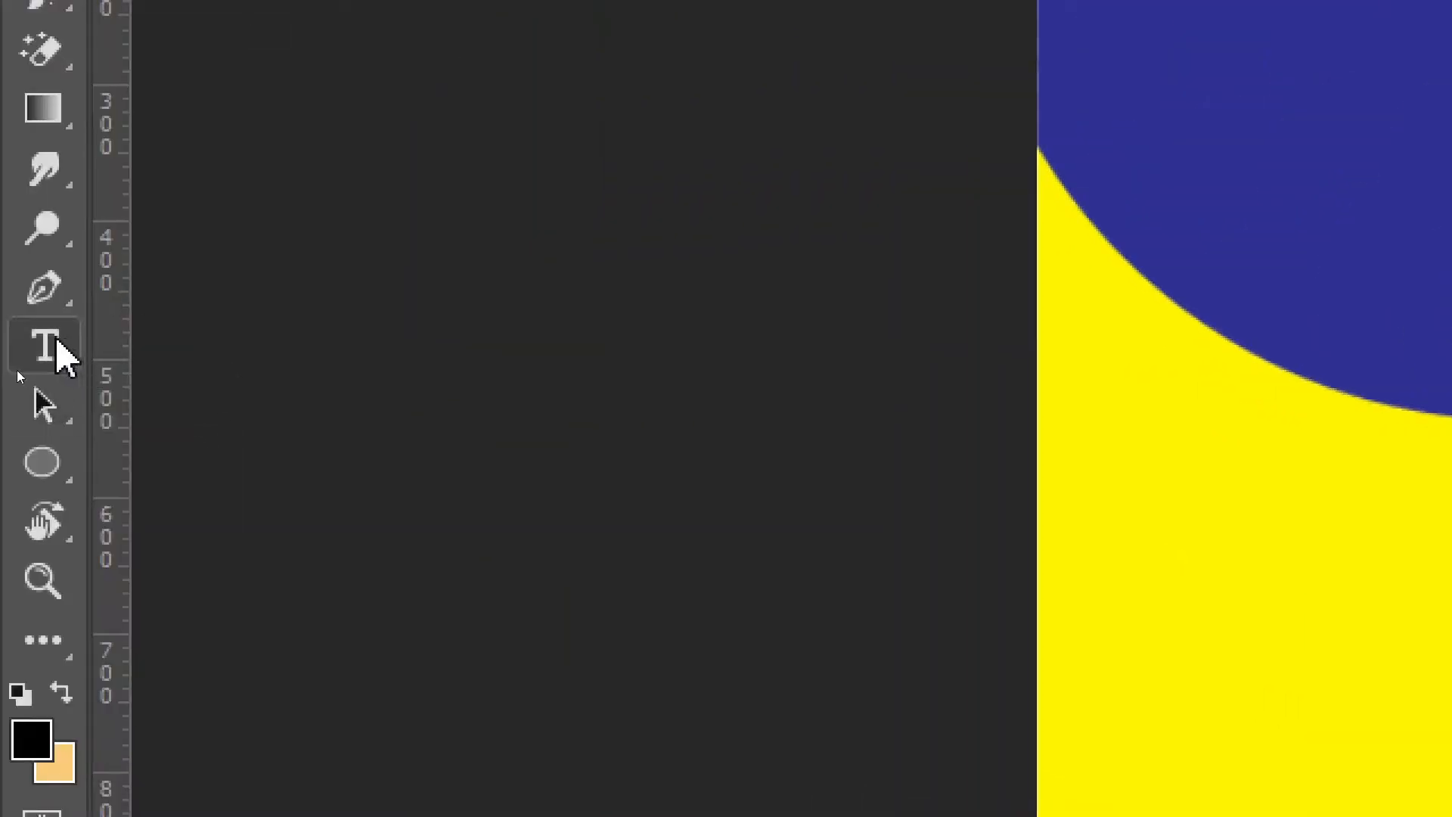
pyautogui.click(43, 348)
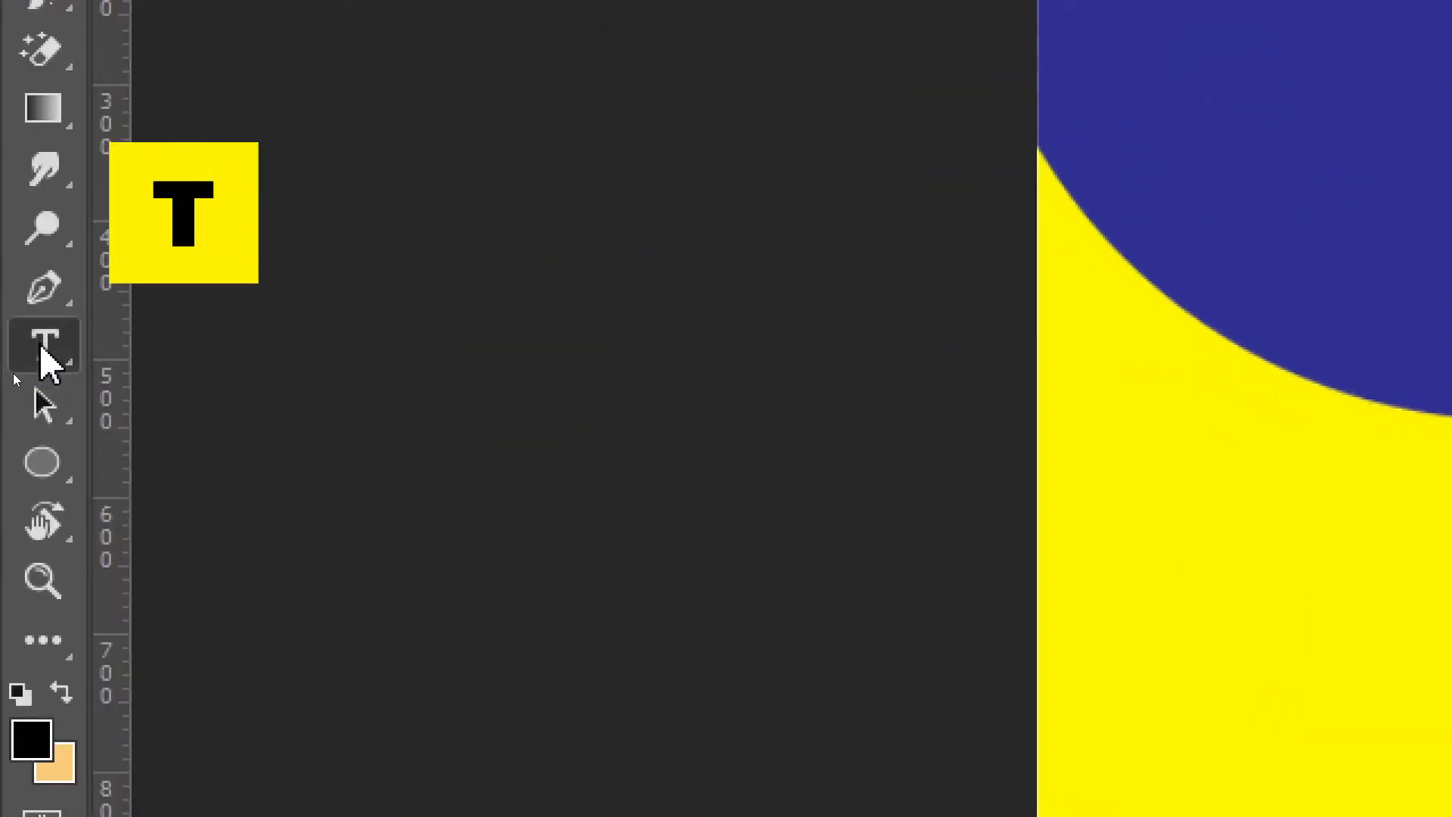
pyautogui.click(406, 195)
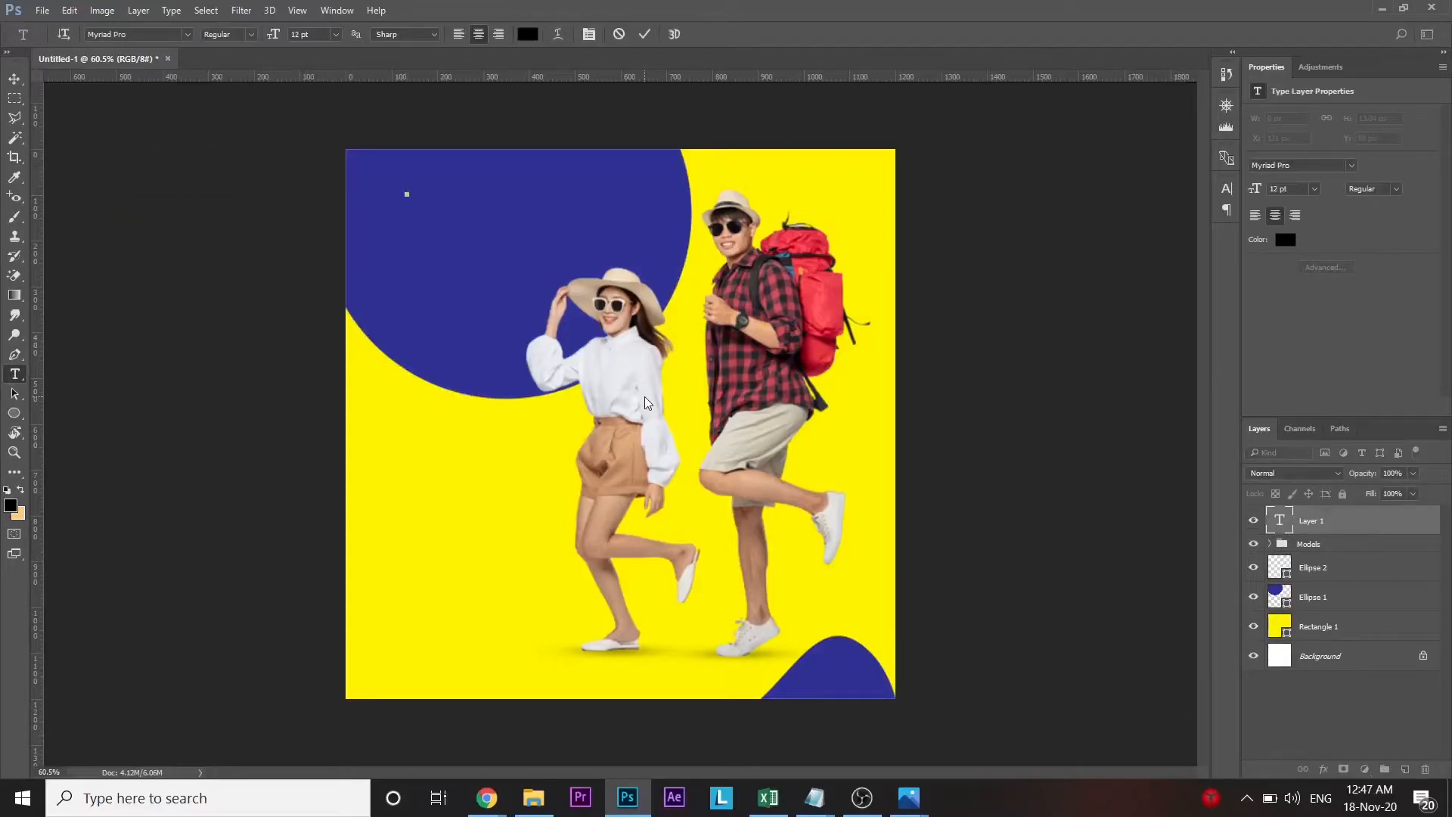
pyautogui.press('Escape')
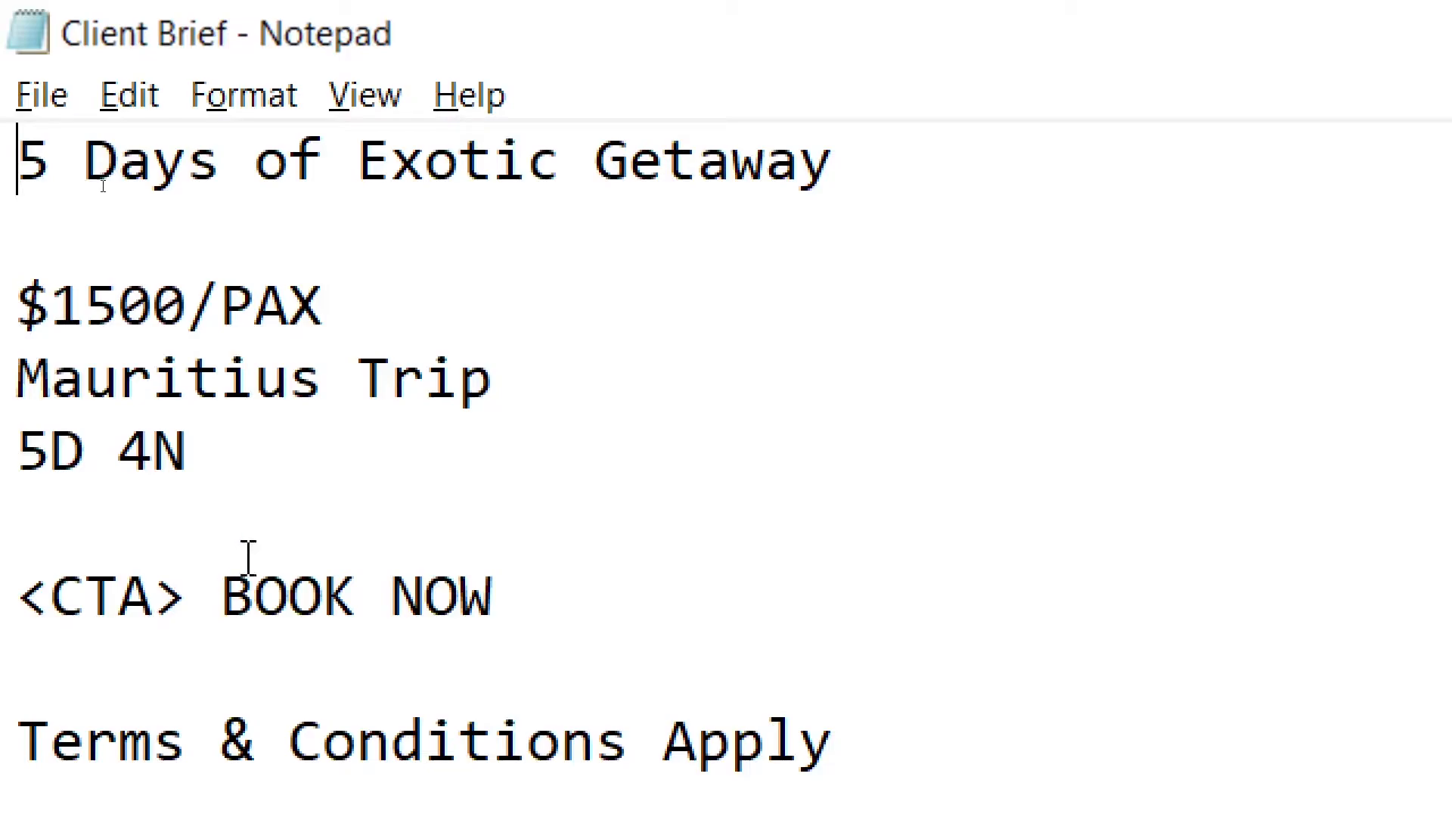
# - Review the Client Brief in Notepad, highlighting the BOOK NOW call-to-action text
pyautogui.moveTo(221, 597); pyautogui.dragTo(635, 593)
pyautogui.click(495, 614)
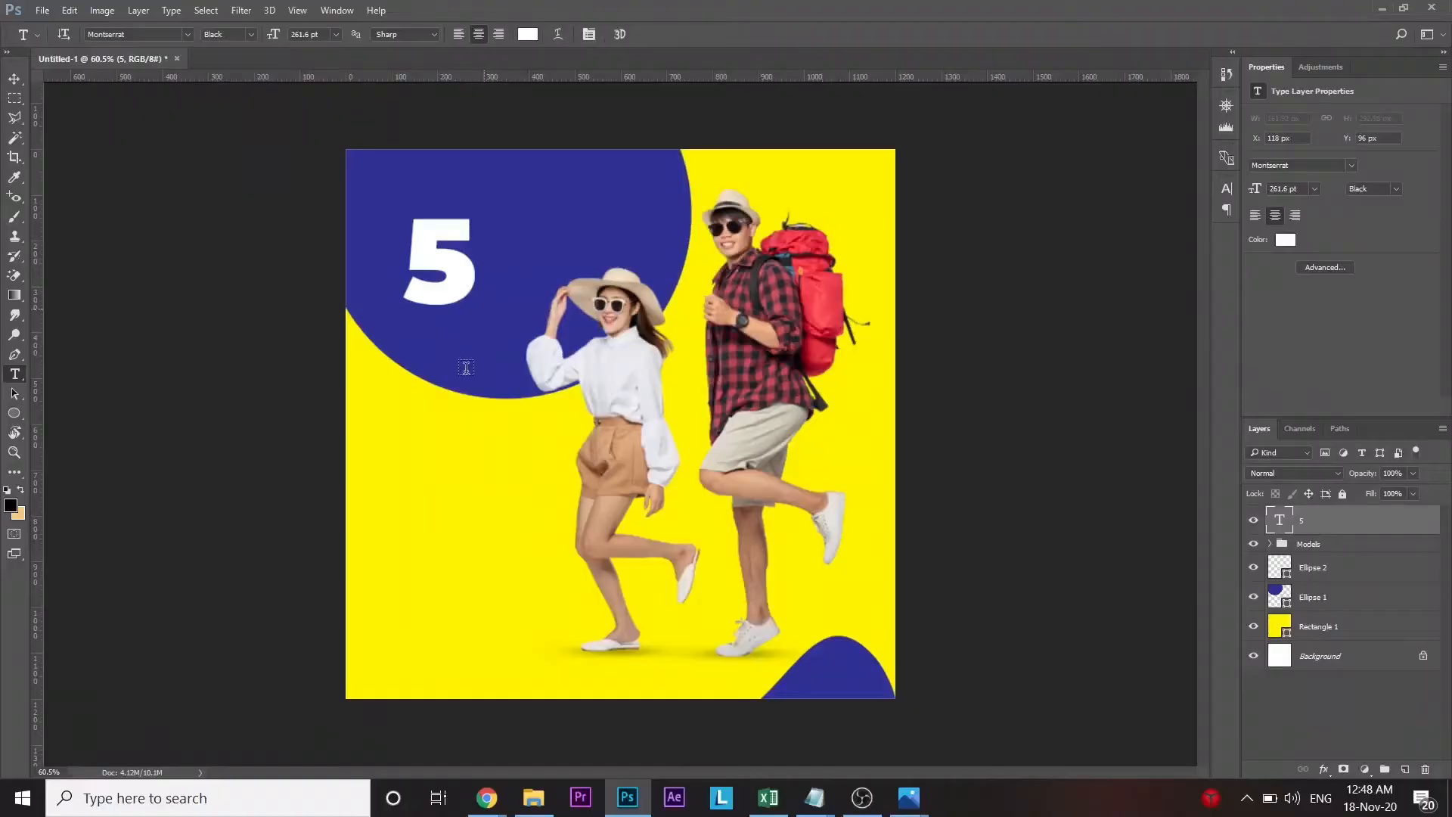
# - Move the white 5 up and left inside the blue circle and set its font weight to Montserrat ExtraBold
pyautogui.press('v')
pyautogui.moveTo(453, 336); pyautogui.dragTo(436, 303)
pyautogui.press('t')
pyautogui.click(187, 34)
pyautogui.click(252, 35)
pyautogui.click(230, 113)
# - Duplicate the 5 text layer, shift the copy right and replace its text with "DAYS OF"
pyautogui.hotkey('ctrl', 'j')
pyautogui.press('v')
pyautogui.hotkey('shift', 'Right')
pyautogui.hotkey('shift', 'Right')
pyautogui.hotkey('shift', 'Right')
pyautogui.hotkey('shift', 'Right')
pyautogui.hotkey('shift', 'Right')
pyautogui.hotkey('shift', 'Right')
pyautogui.hotkey('shift', 'Right')
pyautogui.hotkey('shift', 'Right')
pyautogui.hotkey('shift', 'Right')
pyautogui.hotkey('shift', 'Right')
pyautogui.hotkey('shift', 'Right')
pyautogui.hotkey('shift', 'Right')
pyautogui.hotkey('shift', 'Right')
pyautogui.hotkey('shift', 'Right')
pyautogui.hotkey('shift', 'Right')
pyautogui.hotkey('shift', 'Right')
pyautogui.hotkey('shift', 'Right')
pyautogui.hotkey('shift', 'Right')
pyautogui.doubleClick(1284, 527)
pyautogui.write('DAYS OF')
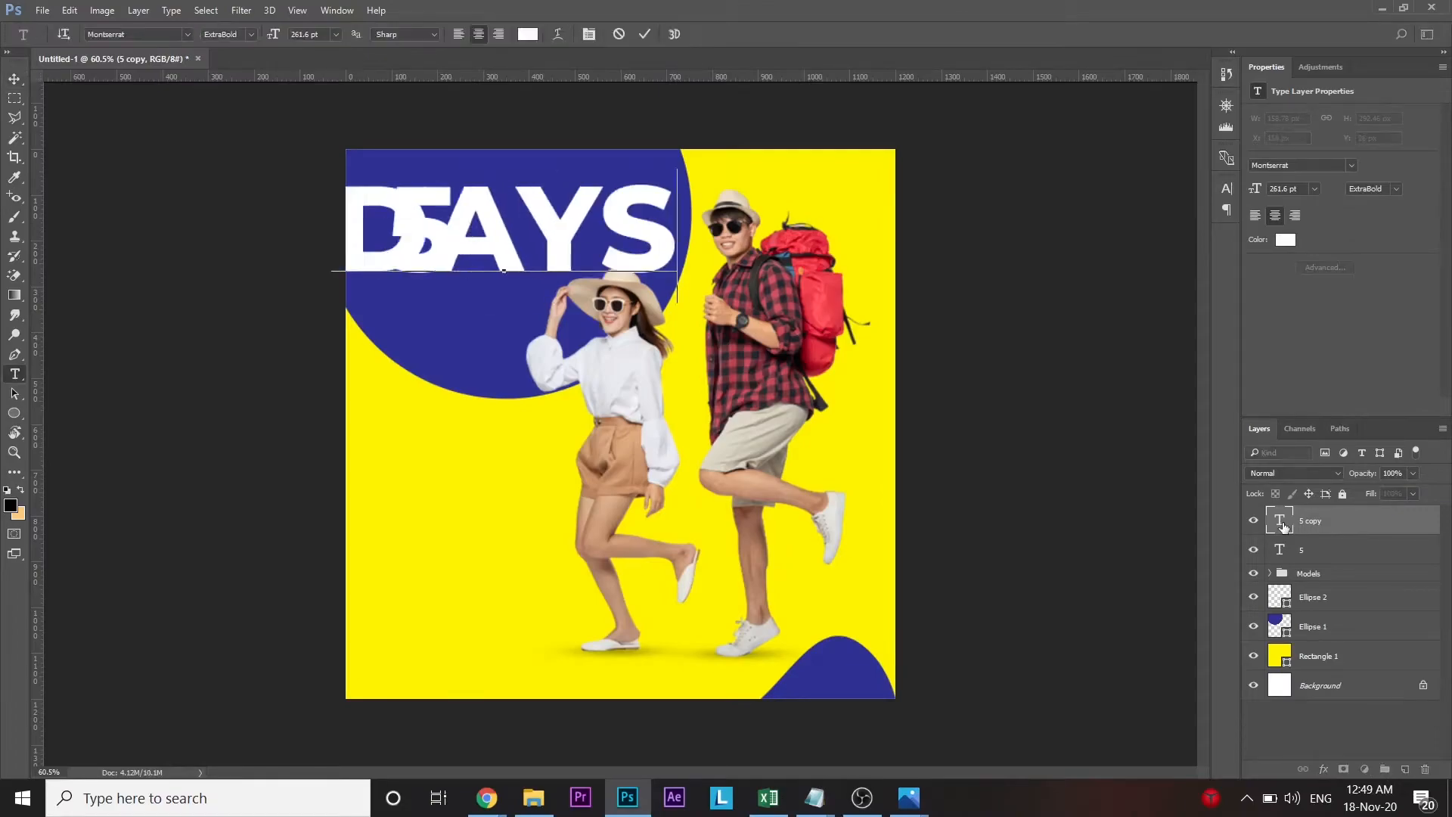
pyautogui.click(14, 78)
# - Scale the DAYS OF text down to about 57 pt and place it beside the top of the 5
pyautogui.hotkey('ctrl', 't')
pyautogui.moveTo(224, 306); pyautogui.dragTo(466, 277)
pyautogui.moveTo(783, 247); pyautogui.dragTo(583, 233)
pyautogui.press('Return')
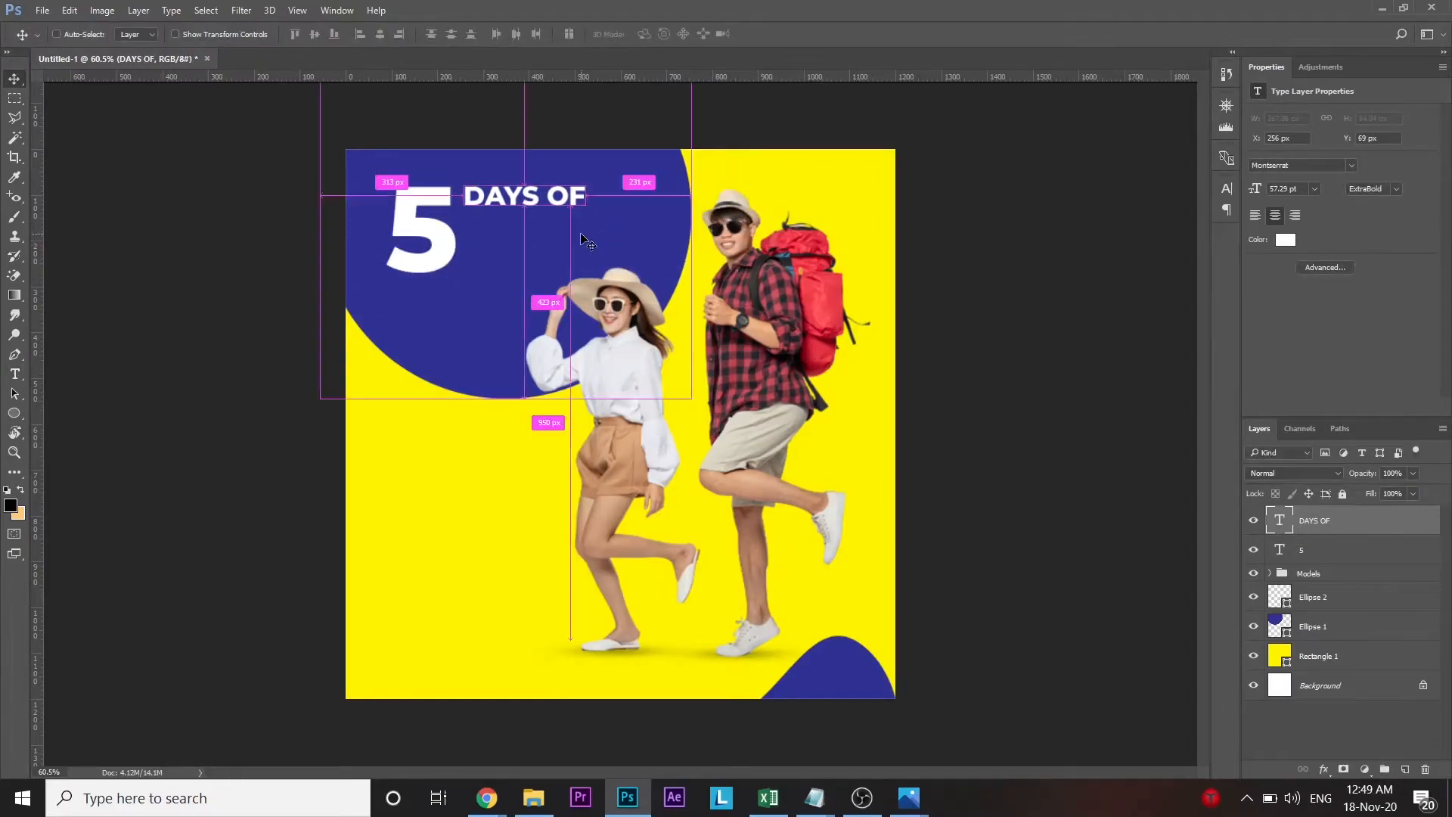
# - Duplicate the DAYS OF text, move the copy about 60 px down and replace its text with "EXOTIC GETAWAY"
pyautogui.hotkey('ctrl', 'j')
pyautogui.hotkey('shift', 'Down')
pyautogui.hotkey('shift', 'Down')
pyautogui.hotkey('shift', 'Down')
pyautogui.hotkey('shift', 'Down')
pyautogui.hotkey('shift', 'Down')
pyautogui.hotkey('shift', 'Down')
pyautogui.doubleClick(1284, 520)
pyautogui.write('EXOTIC GETAWAY')
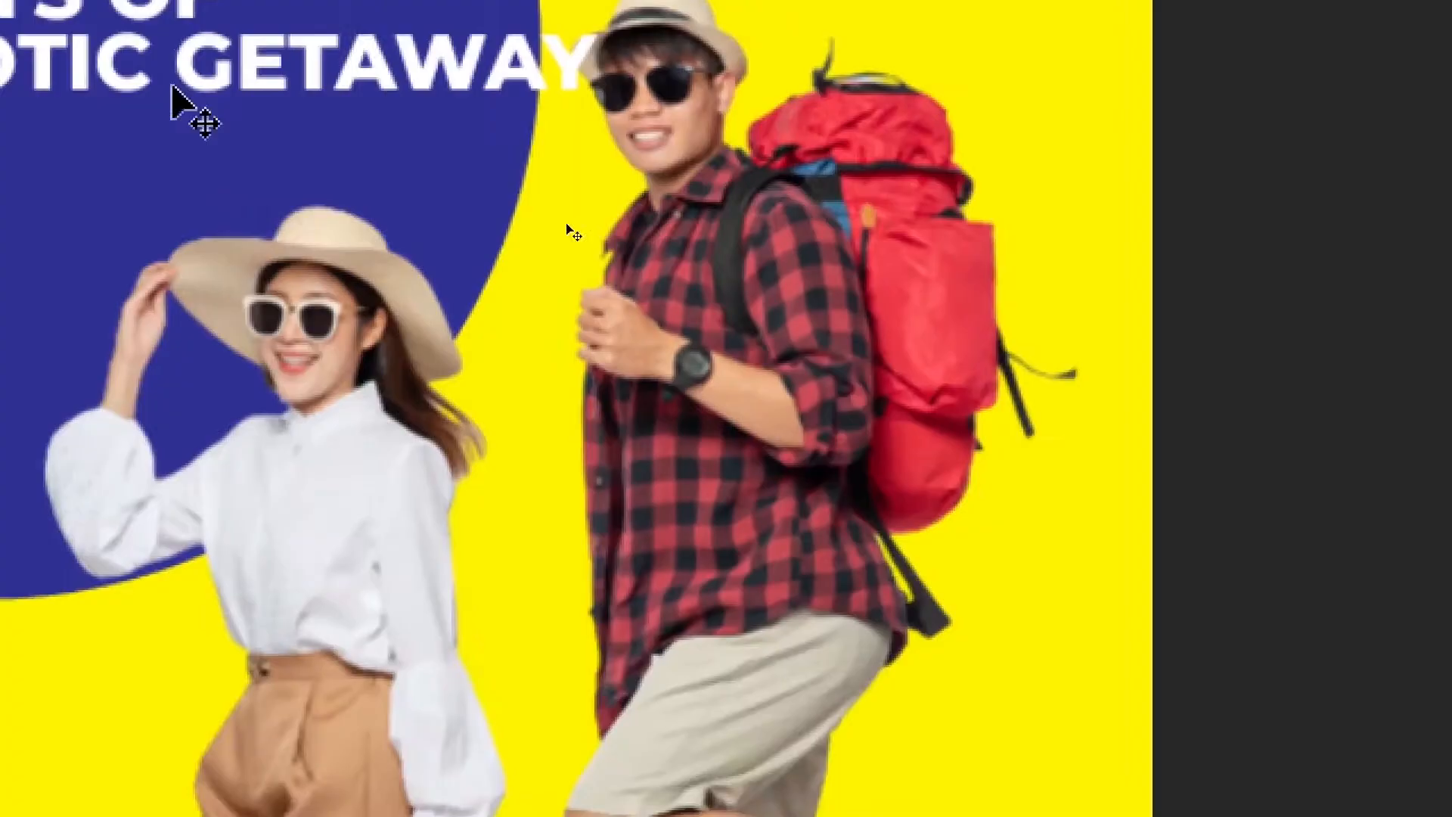
# - Cut the word GETAWAY out of the EXOTIC GETAWAY text and shift the remaining EXOTIC about 160 px left, under DAYS OF
pyautogui.moveTo(570, 227); pyautogui.dragTo(853, 224)
pyautogui.hotkey('ctrl', 'x')
pyautogui.hotkey('ctrl', 'Return')
pyautogui.hotkey('ctrl', 'shift', 'Left')
pyautogui.hotkey('ctrl', 'shift', 'Left')
pyautogui.hotkey('ctrl', 'shift', 'Left')
pyautogui.hotkey('ctrl', 'shift', 'Left')
pyautogui.hotkey('ctrl', 'shift', 'Left')
pyautogui.hotkey('ctrl', 'shift', 'Left')
pyautogui.hotkey('ctrl', 'shift', 'Left')
pyautogui.hotkey('ctrl', 'shift', 'Left')
pyautogui.hotkey('ctrl', 'shift', 'Left')
pyautogui.hotkey('ctrl', 'shift', 'Left')
pyautogui.hotkey('ctrl', 'shift', 'Left')
pyautogui.hotkey('ctrl', 'shift', 'Left')
pyautogui.hotkey('ctrl', 'shift', 'Left')
pyautogui.hotkey('ctrl', 'shift', 'Left')
pyautogui.hotkey('ctrl', 'shift', 'Left')
pyautogui.hotkey('ctrl', 'shift', 'Left')
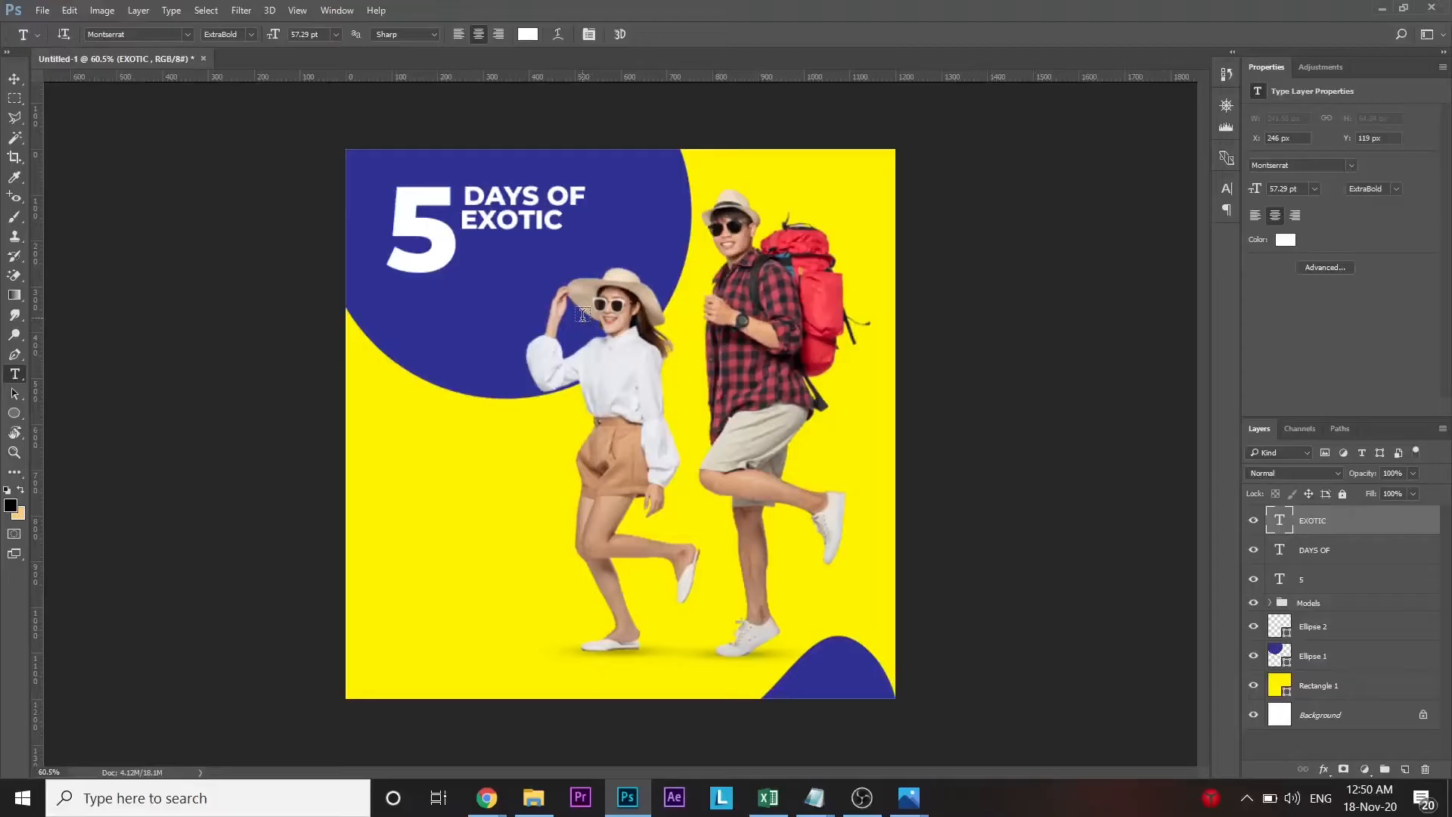
# - Duplicate the EXOTIC text layer, move the copy about 60 px down and replace its text with the cut word GETAWAY
pyautogui.press('v')
pyautogui.hotkey('ctrl', 'j')
pyautogui.hotkey('shift', 'Down')
pyautogui.hotkey('shift', 'Down')
pyautogui.hotkey('shift', 'Down')
pyautogui.hotkey('shift', 'Down')
pyautogui.hotkey('shift', 'Down')
pyautogui.hotkey('shift', 'Down')
pyautogui.doubleClick(1280, 522)
pyautogui.hotkey('ctrl', 'v')
pyautogui.hotkey('ctrl', 'Return')
# - Left-justify the DAYS OF, EXOTIC and GETAWAY text, align their left edges and distribute the three lines evenly in height
pyautogui.press('v')
pyautogui.hotkey('shift', 'Right')
pyautogui.keyDown('shift'); pyautogui.click(1315, 579); pyautogui.keyUp('shift')
pyautogui.press('t')
pyautogui.click(458, 34)
pyautogui.press('v')
pyautogui.click(361, 35)
pyautogui.click(432, 37)
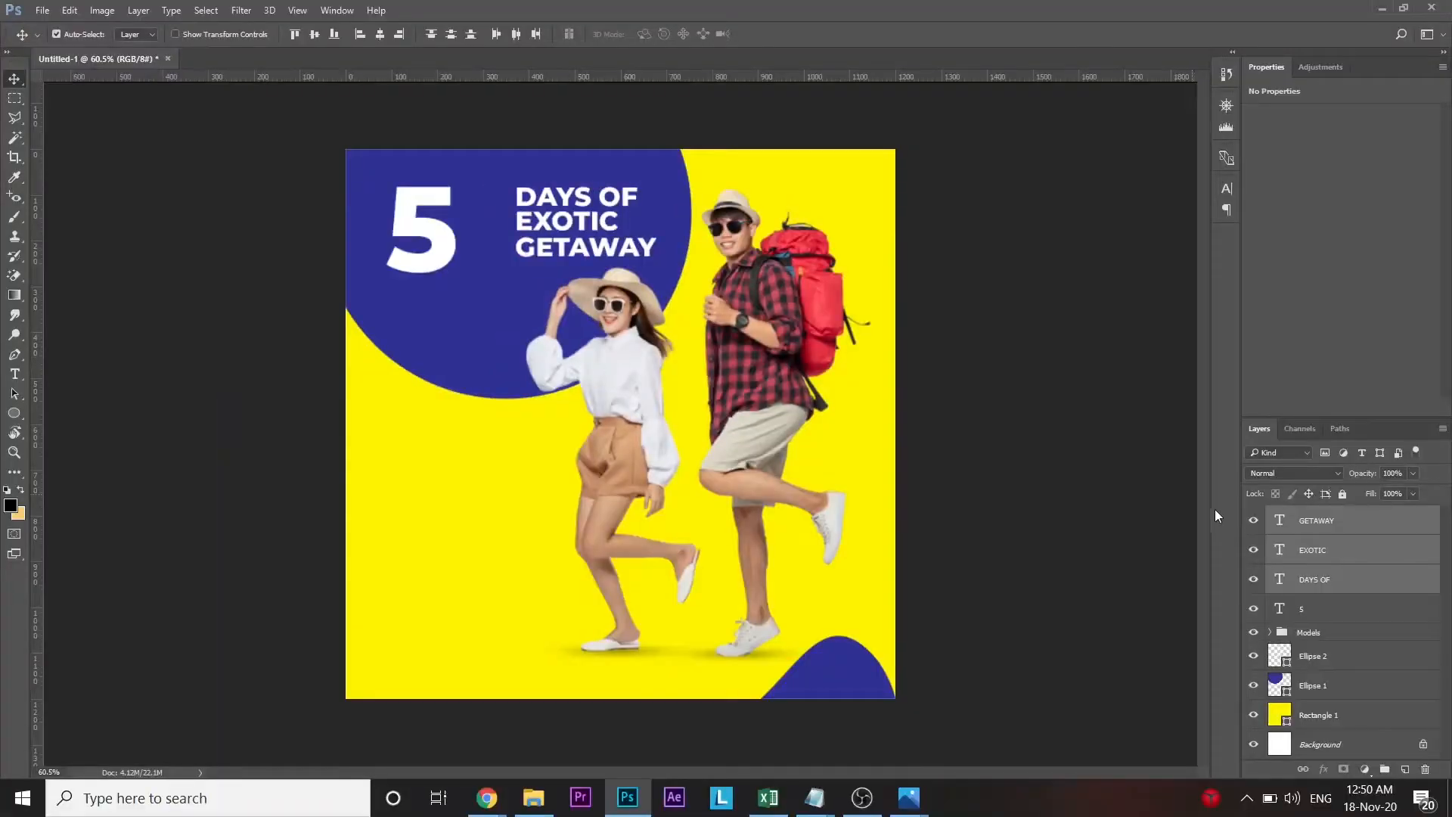
# - Shift the three headline lines about 120 px left so they sit directly beside the large 5
pyautogui.hotkey('shift', 'Left')
pyautogui.hotkey('shift', 'Left')
pyautogui.hotkey('shift', 'Left')
pyautogui.hotkey('shift', 'Left')
pyautogui.hotkey('shift', 'Left')
pyautogui.hotkey('shift', 'Left')
pyautogui.hotkey('shift', 'Left')
pyautogui.hotkey('shift', 'Left')
pyautogui.hotkey('shift', 'Left')
pyautogui.hotkey('shift', 'Left')
pyautogui.hotkey('shift', 'Left')
pyautogui.hotkey('shift', 'Left')
# - Tighten the headline's line spacing by nudging EXOTIC up about 3 px and GETAWAY up about 10 px
pyautogui.click(1343, 610)
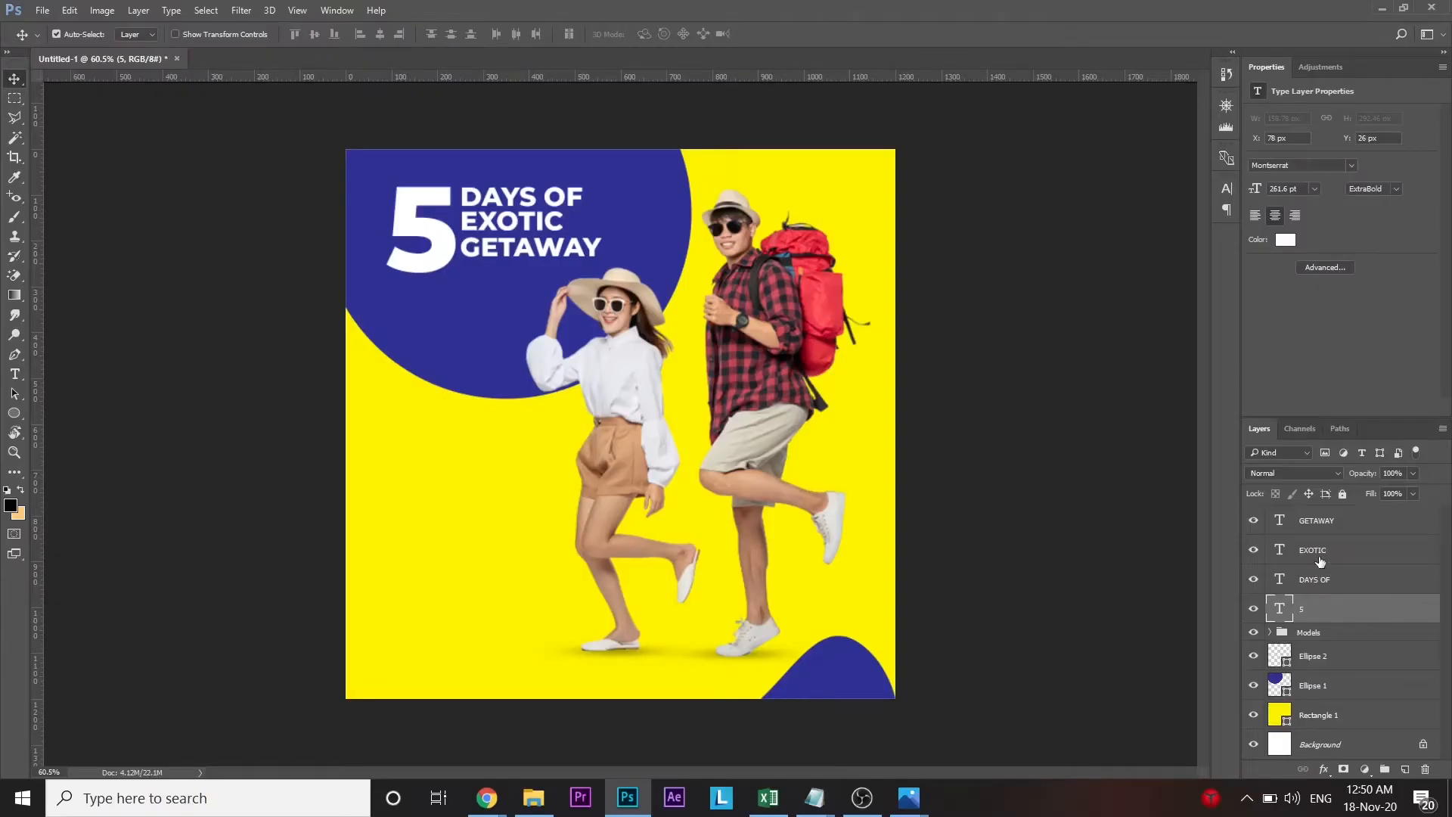
pyautogui.click(1320, 560)
pyautogui.press('Up')
pyautogui.press('Up')
pyautogui.press('Up')
pyautogui.press('Up')
pyautogui.press('Up')
pyautogui.click(1322, 528)
pyautogui.hotkey('shift', 'Up')
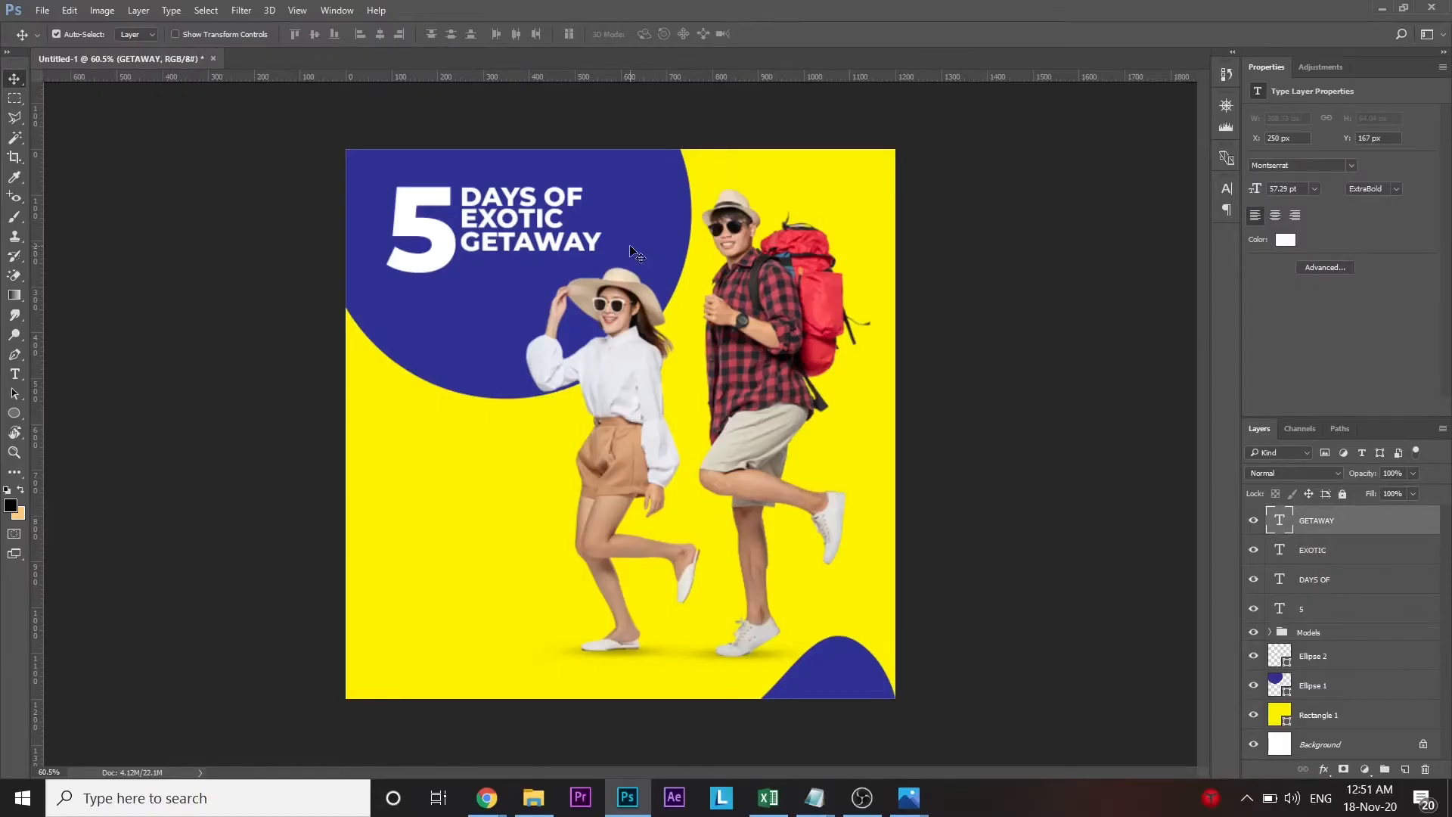
pyautogui.click(1318, 551)
pyautogui.press('Down')
pyautogui.press('Down')
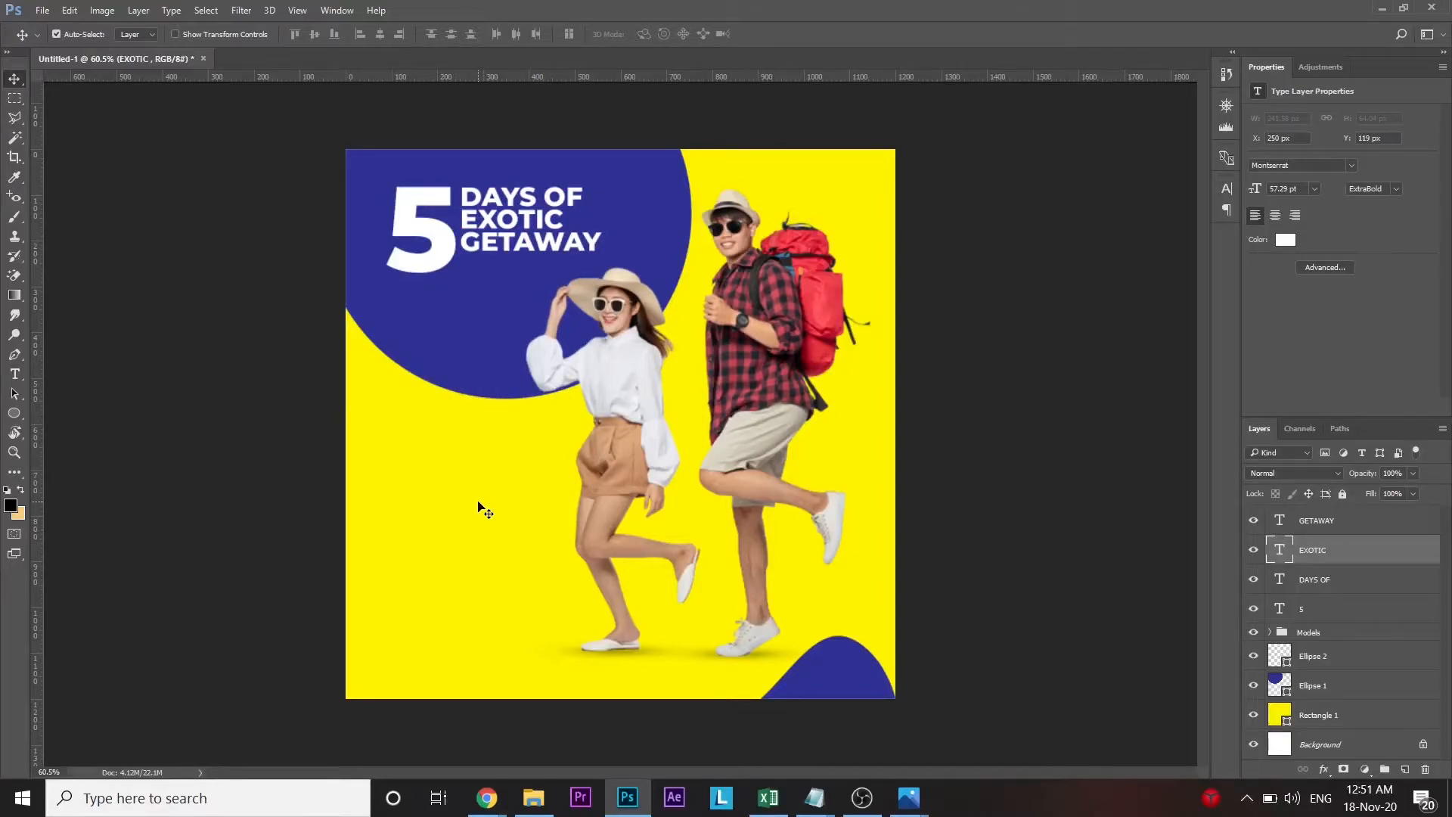
# - Duplicate the large 5 text layer, bring the copy above the other layers and move it down into the yellow area
pyautogui.click(1314, 522)
pyautogui.click(1323, 611)
pyautogui.hotkey('ctrl', 'j')
pyautogui.moveTo(1323, 610); pyautogui.dragTo(1289, 510)
pyautogui.hotkey('shift', 'Down')
pyautogui.hotkey('shift', 'Down')
pyautogui.hotkey('shift', 'Down')
pyautogui.hotkey('shift', 'Down')
pyautogui.hotkey('shift', 'Down')
pyautogui.hotkey('shift', 'Down')
pyautogui.hotkey('shift', 'Down')
pyautogui.hotkey('shift', 'Down')
pyautogui.hotkey('shift', 'Down')
pyautogui.hotkey('shift', 'Down')
pyautogui.hotkey('shift', 'Down')
pyautogui.hotkey('shift', 'Down')
pyautogui.hotkey('shift', 'Down')
pyautogui.hotkey('shift', 'Down')
pyautogui.hotkey('shift', 'Down')
pyautogui.hotkey('shift', 'Down')
pyautogui.hotkey('shift', 'Down')
pyautogui.hotkey('shift', 'Down')
pyautogui.hotkey('shift', 'Down')
pyautogui.hotkey('shift', 'Down')
# - Replace the duplicated 5 with "$1500/" and give the text the blue colour of the large circle
pyautogui.doubleClick(1287, 526)
pyautogui.write('$1500/')
pyautogui.click(644, 34)
pyautogui.click(1285, 239)
pyautogui.click(643, 227)
# - Scale the $1500/ text down to about 88 pt on the yellow area beside the woman's shorts
pyautogui.hotkey('ctrl', 't')
pyautogui.moveTo(220, 577); pyautogui.dragTo(495, 491)
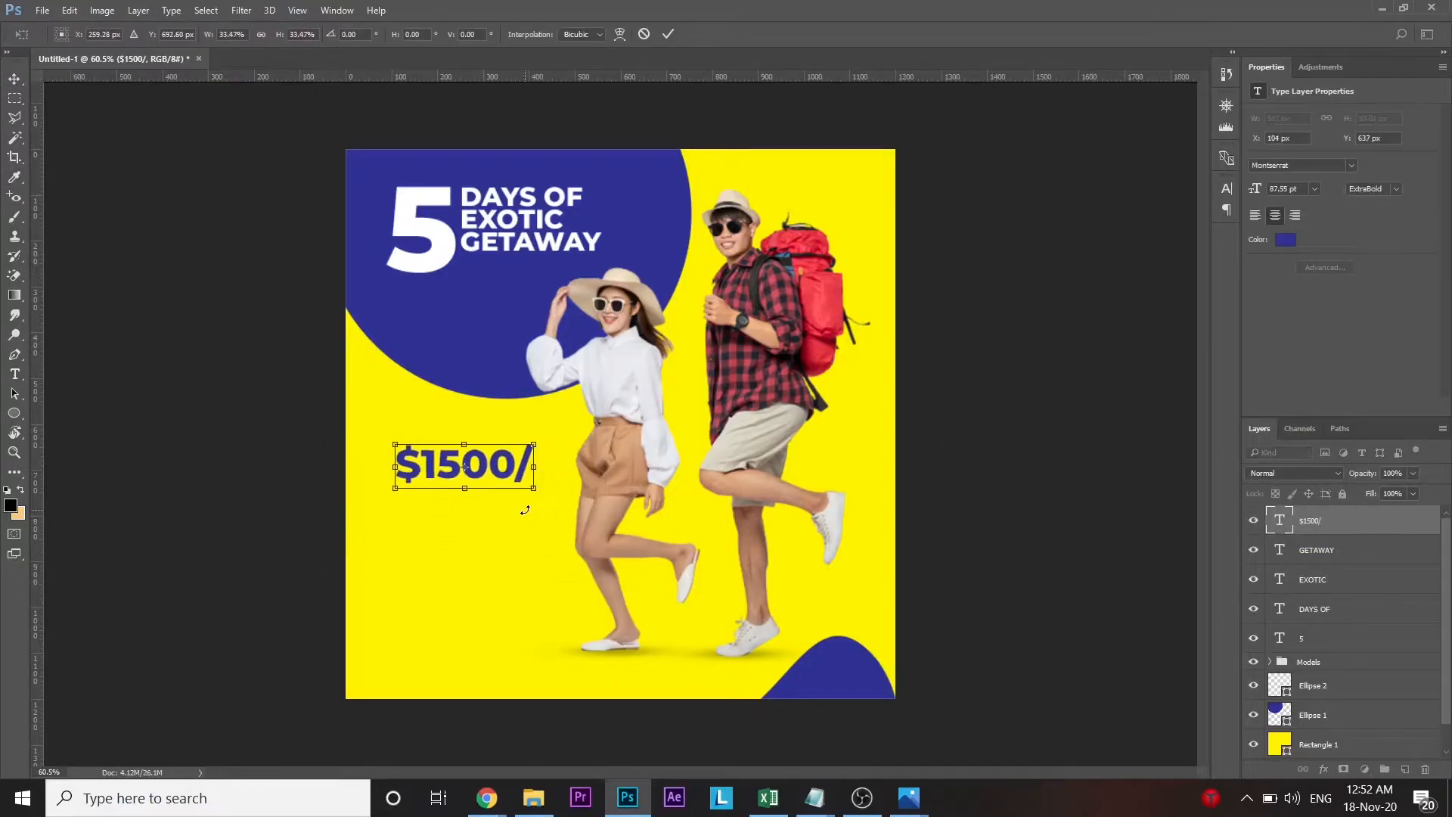
pyautogui.press('Return')
# - Duplicate the $1500/ text, shift the copy about 200 px right and replace its text with "PAX"
pyautogui.hotkey('ctrl', 'j')
pyautogui.hotkey('shift', 'Right')
pyautogui.hotkey('shift', 'Right')
pyautogui.hotkey('shift', 'Right')
pyautogui.hotkey('shift', 'Right')
pyautogui.hotkey('shift', 'Right')
pyautogui.hotkey('shift', 'Right')
pyautogui.hotkey('shift', 'Right')
pyautogui.hotkey('shift', 'Right')
pyautogui.hotkey('shift', 'Right')
pyautogui.hotkey('shift', 'Right')
pyautogui.hotkey('shift', 'Right')
pyautogui.hotkey('shift', 'Right')
pyautogui.hotkey('shift', 'Right')
pyautogui.hotkey('shift', 'Right')
pyautogui.hotkey('shift', 'Right')
pyautogui.hotkey('shift', 'Right')
pyautogui.hotkey('shift', 'Right')
pyautogui.hotkey('shift', 'Right')
pyautogui.hotkey('shift', 'Right')
pyautogui.hotkey('shift', 'Right')
pyautogui.doubleClick(1280, 522)
pyautogui.write('PAX')
pyautogui.click(643, 34)
# - Scale the PAX text down and move it left so it sits right after the slash of $1500/
pyautogui.hotkey('ctrl', 't')
pyautogui.moveTo(631, 540); pyautogui.dragTo(506, 546)
pyautogui.hotkey('shift', 'Left')
pyautogui.hotkey('shift', 'Left')
pyautogui.hotkey('shift', 'Left')
pyautogui.hotkey('shift', 'Left')
pyautogui.hotkey('shift', 'Left')
pyautogui.hotkey('shift', 'Left')
pyautogui.hotkey('shift', 'Left')
pyautogui.hotkey('shift', 'Left')
pyautogui.hotkey('shift', 'Left')
pyautogui.hotkey('shift', 'Left')
pyautogui.press('Return')
# - Duplicate the $1500/ text, move the copy below it and replace its text with "Mauritius Trip" in 37.76 pt Montserrat Regular
pyautogui.click(1333, 551)
pyautogui.hotkey('ctrl', 'j')
pyautogui.hotkey('shift', 'Down')
pyautogui.hotkey('shift', 'Down')
pyautogui.hotkey('shift', 'Down')
pyautogui.hotkey('shift', 'Down')
pyautogui.hotkey('shift', 'Down')
pyautogui.hotkey('shift', 'Down')
pyautogui.hotkey('shift', 'Down')
pyautogui.hotkey('shift', 'Down')
pyautogui.hotkey('shift', 'Down')
pyautogui.doubleClick(1280, 550)
pyautogui.write("Mauritius's Trip")
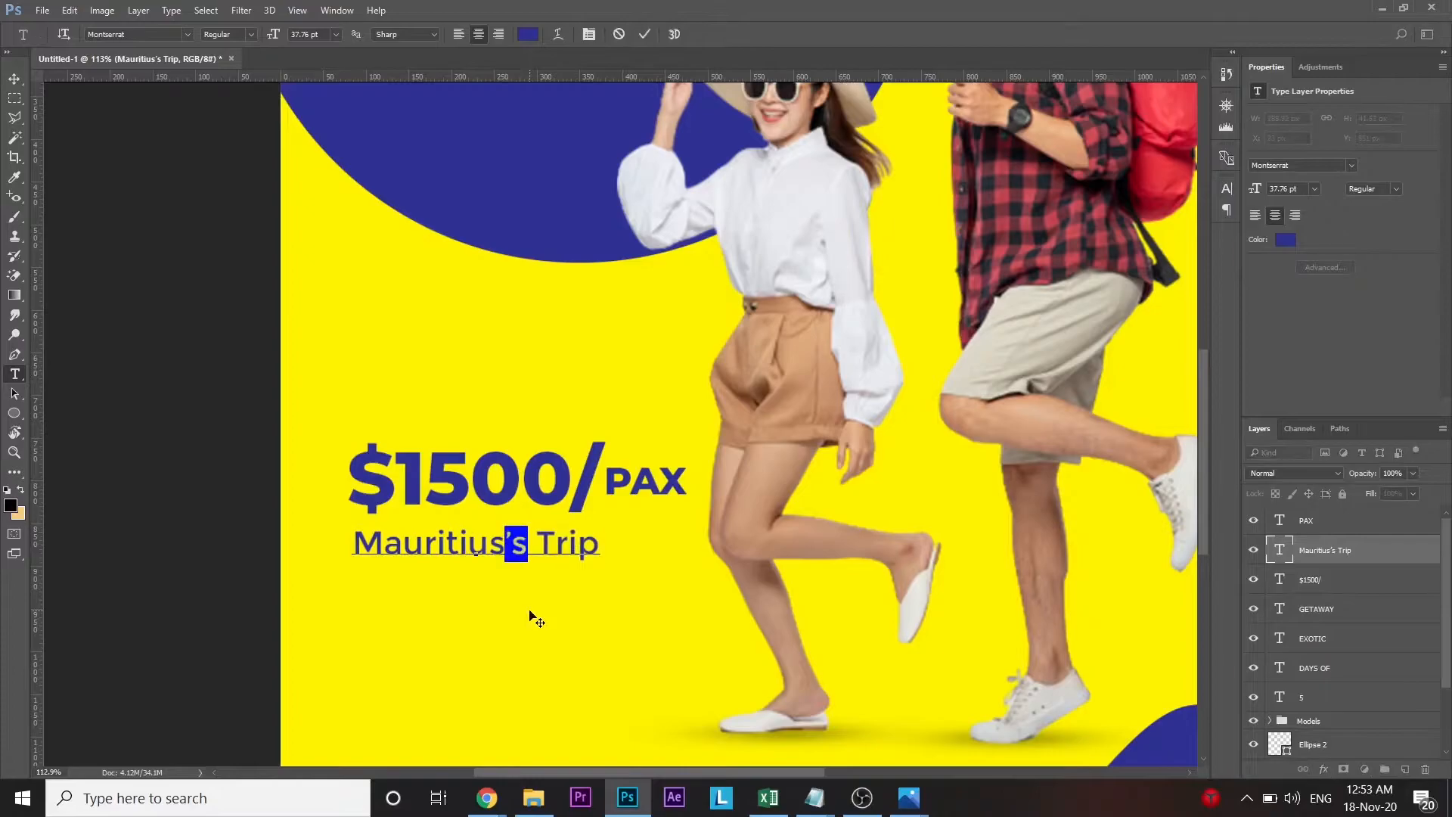
pyautogui.press('BackSpace')
# - Duplicate the Mauritius Trip text as a line below it and replace the copy's text with "5D 4N"
pyautogui.hotkey('ctrl', 'j')
pyautogui.doubleClick(1280, 550)
pyautogui.write('5D 4N')
pyautogui.click(644, 34)
# - Shift the 5D 4N text about 70 px left to line up under the start of Mauritius Trip
pyautogui.hotkey('shift', 'Left')
pyautogui.hotkey('shift', 'Left')
pyautogui.hotkey('shift', 'Left')
pyautogui.hotkey('shift', 'Left')
pyautogui.hotkey('shift', 'Left')
pyautogui.hotkey('shift', 'Left')
pyautogui.hotkey('shift', 'Left')
pyautogui.keyDown('ctrl'); pyautogui.keyDown('alt'); pyautogui.click(456, 530); pyautogui.keyUp('alt'); pyautogui.keyUp('ctrl')
pyautogui.keyDown('ctrl'); pyautogui.click(474, 530); pyautogui.keyUp('ctrl')
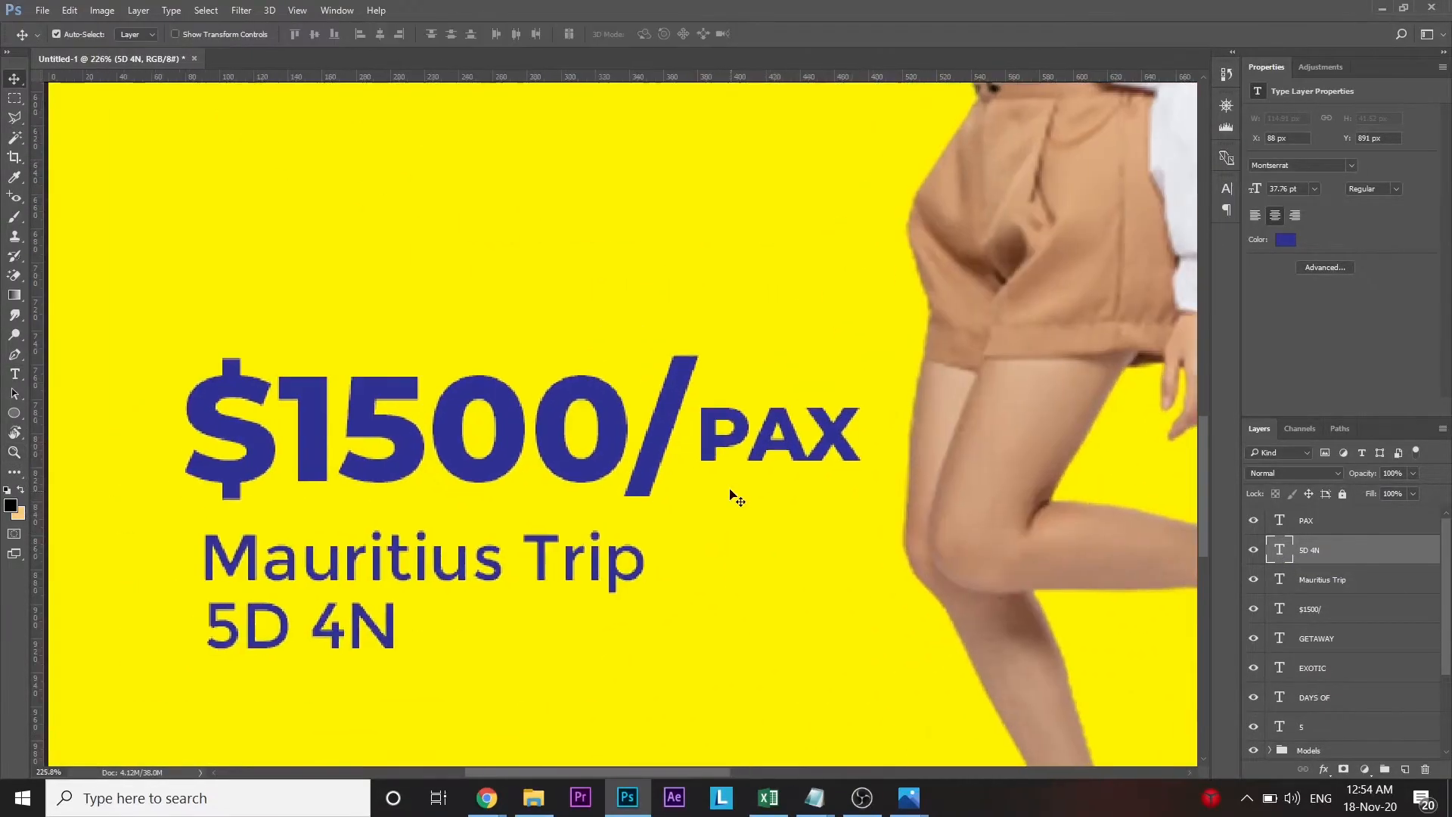
# - Place a vertical guide at the start of $1500/ and shift the Mauritius Trip and 5D 4N lines about 10 px left onto it
pyautogui.click(779, 441)
pyautogui.keyDown('ctrl'); pyautogui.click(451, 502); pyautogui.keyUp('ctrl')
pyautogui.moveTo(452, 502); pyautogui.dragTo(487, 529)
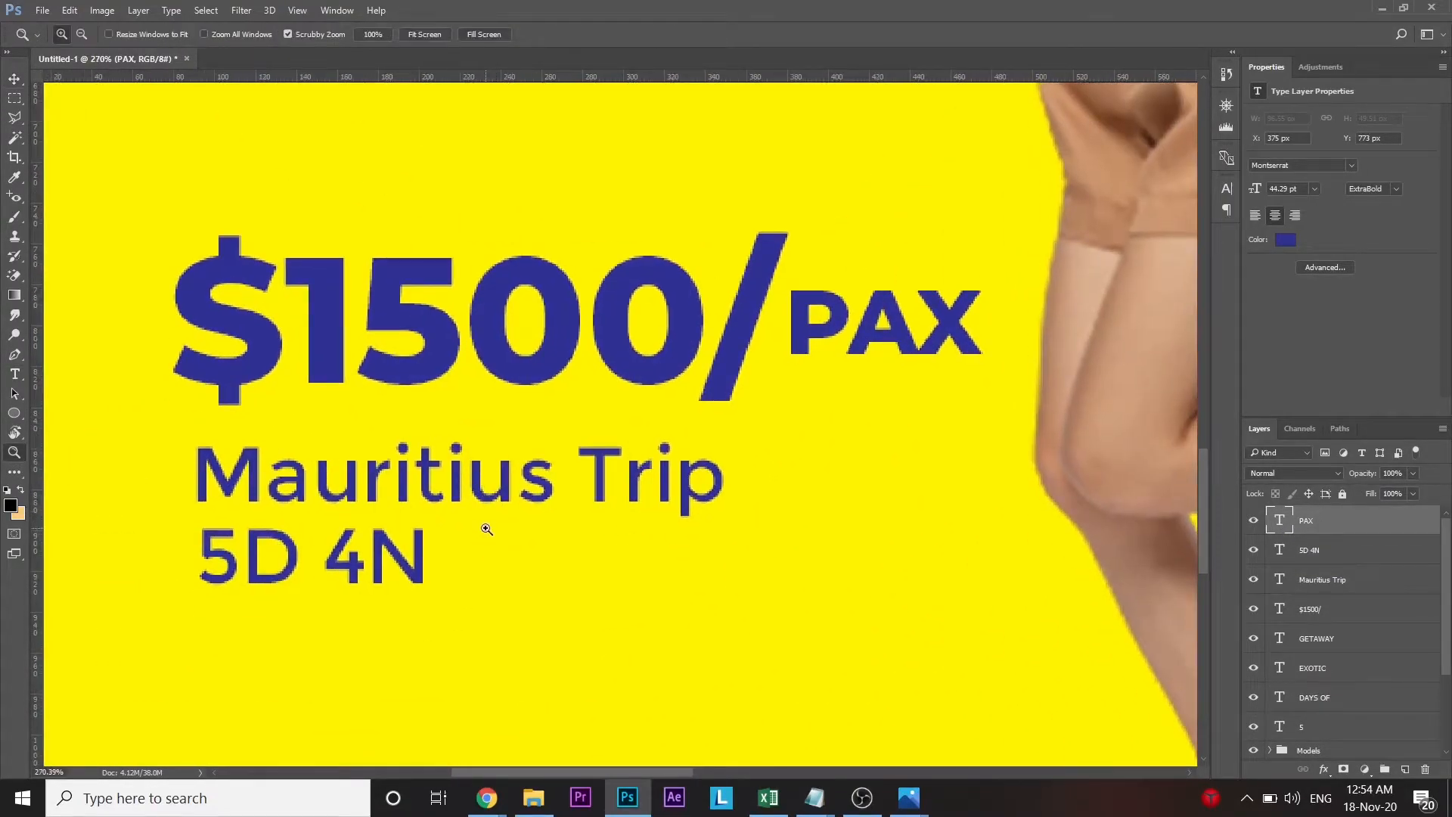
pyautogui.press('v')
pyautogui.moveTo(38, 413); pyautogui.dragTo(175, 454)
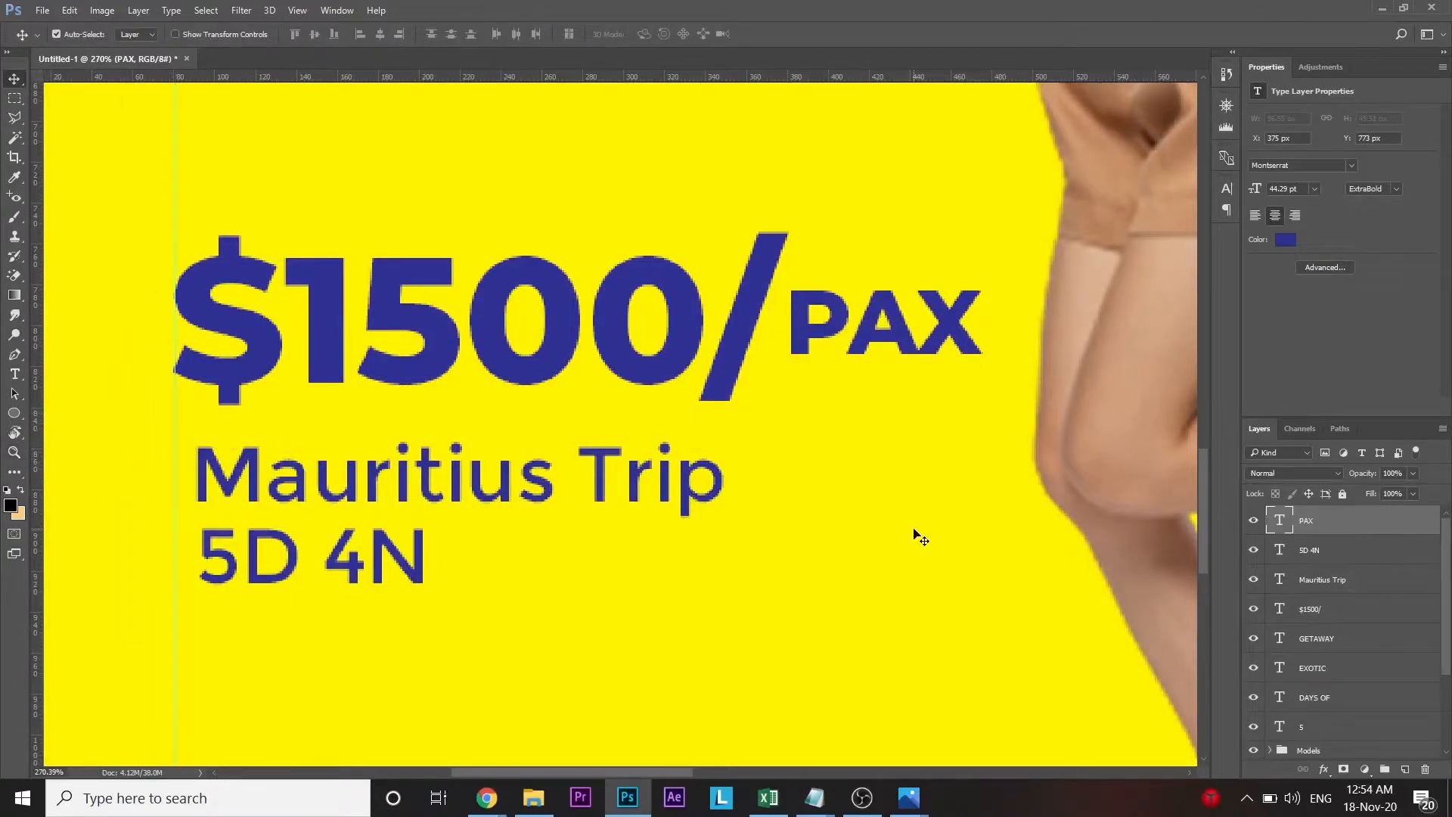
pyautogui.click(1324, 592)
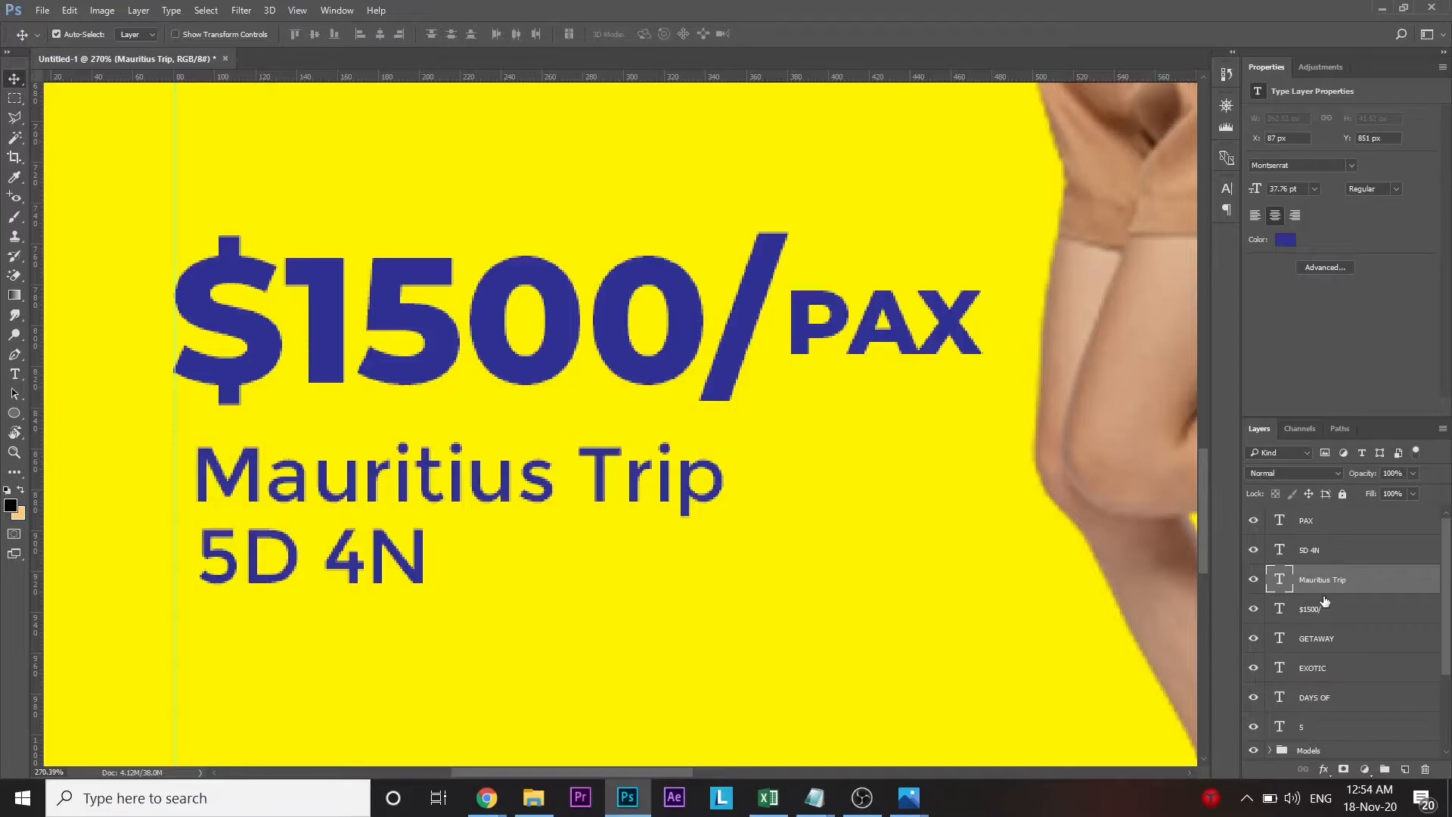
pyautogui.keyDown('ctrl'); pyautogui.click(1325, 560); pyautogui.keyUp('ctrl')
pyautogui.hotkey('shift', 'Left')
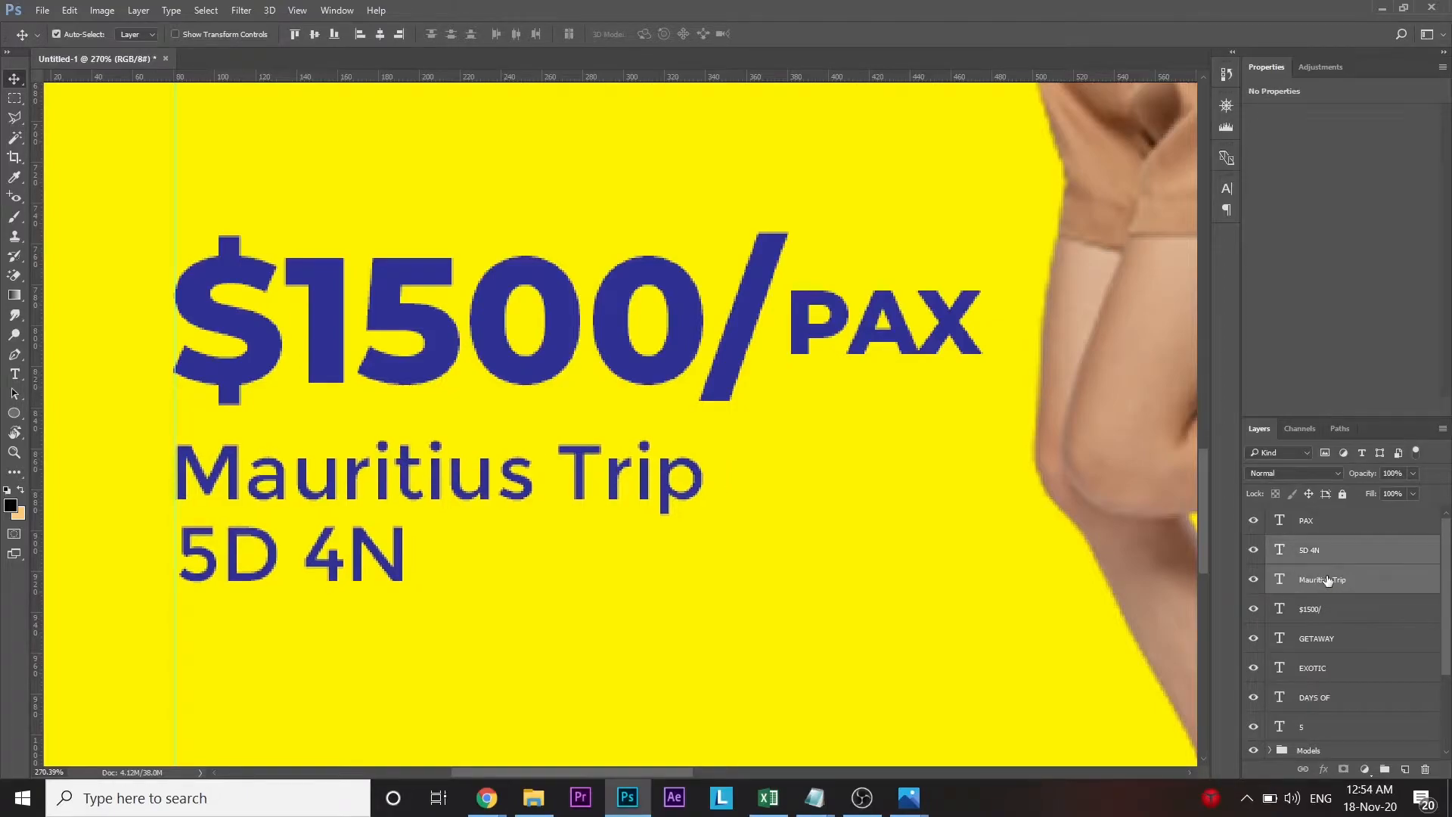
# - Draw a rectangle about 355 px wide below the 5D 4N line and fill it with the blue sampled from the large circle
pyautogui.click(917, 333)
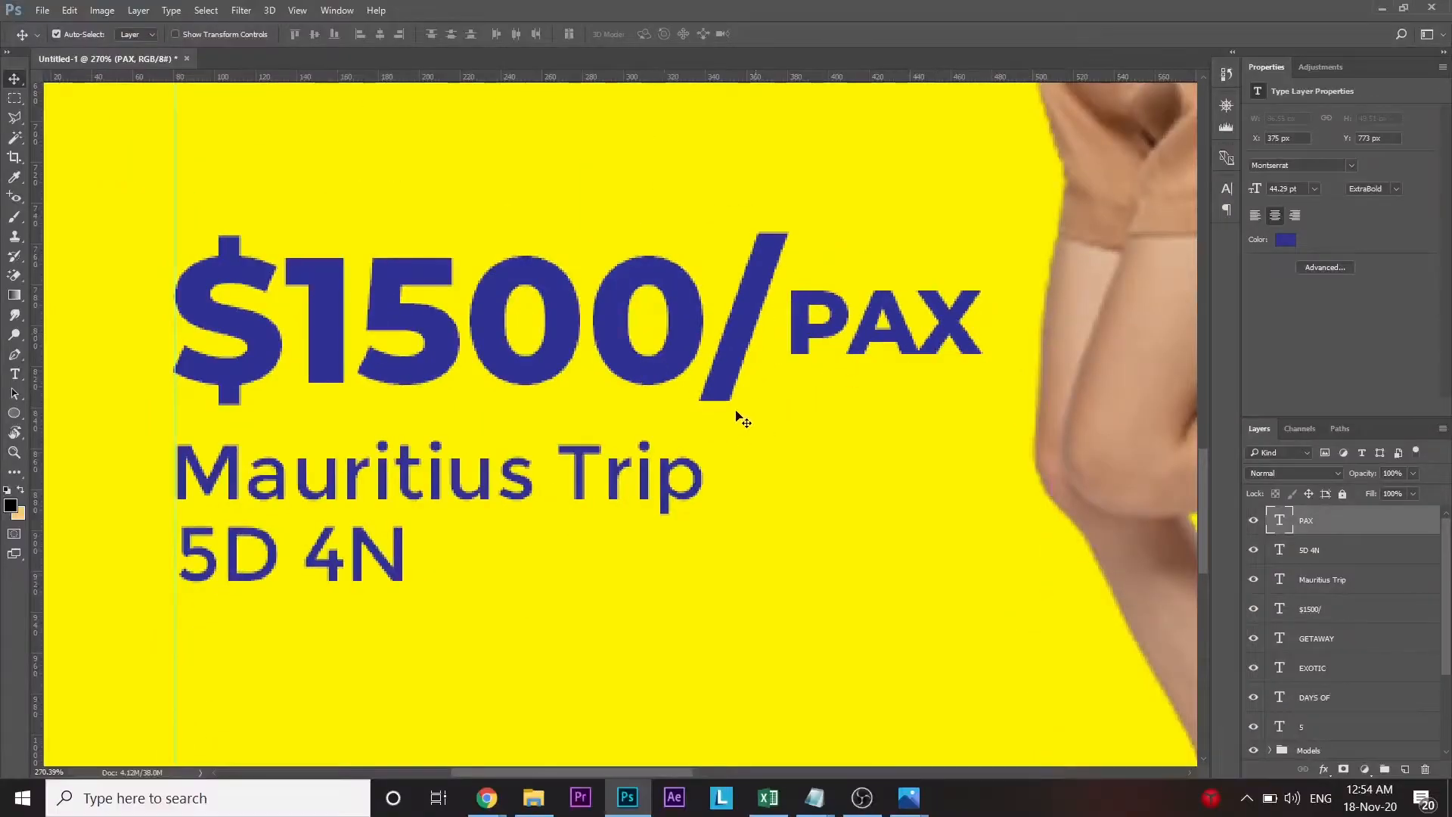
pyautogui.hotkey('ctrl', 'space')
pyautogui.moveTo(437, 503); pyautogui.dragTo(538, 558)
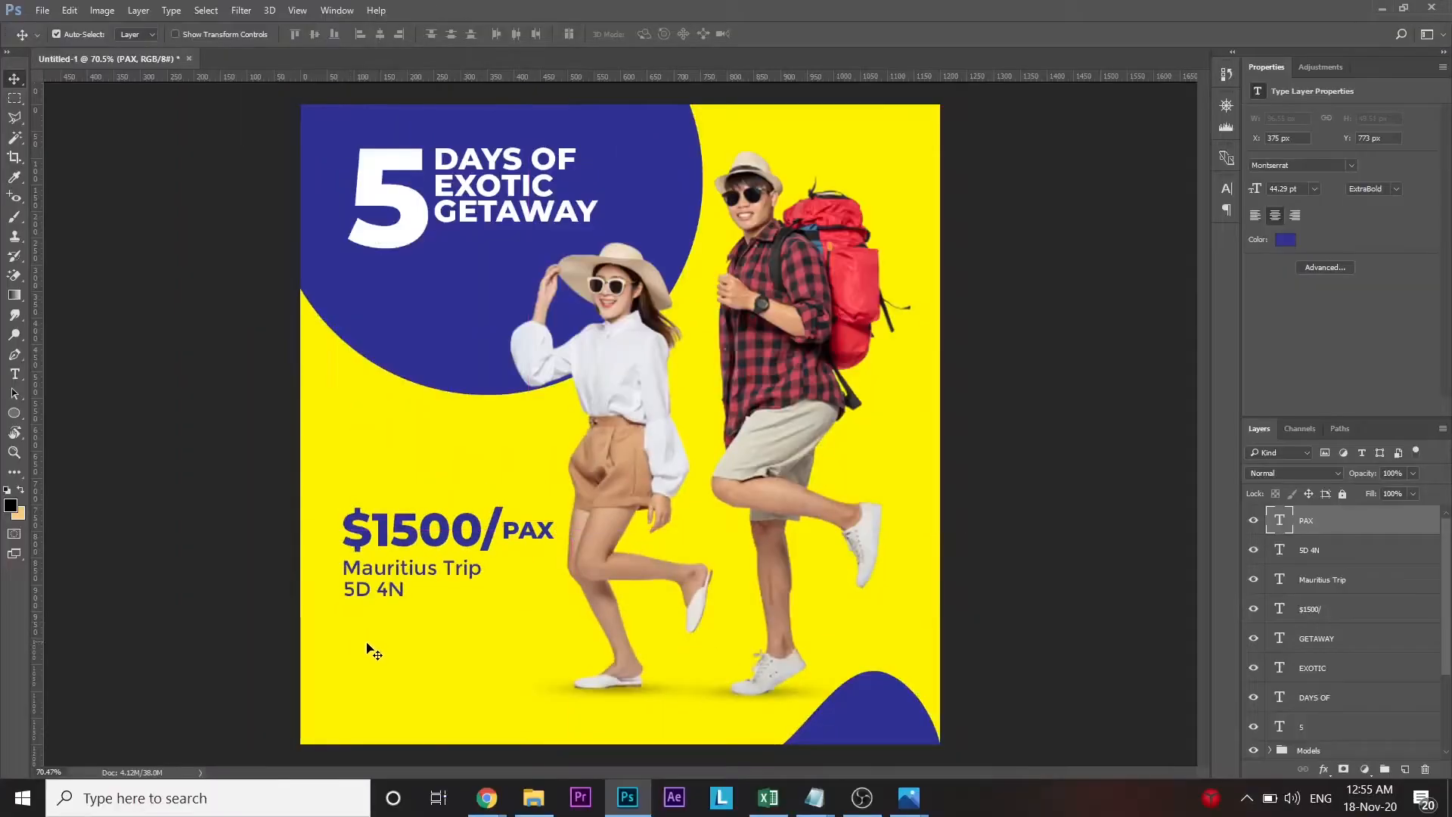
pyautogui.press('u')
pyautogui.moveTo(346, 624); pyautogui.dragTo(536, 664)
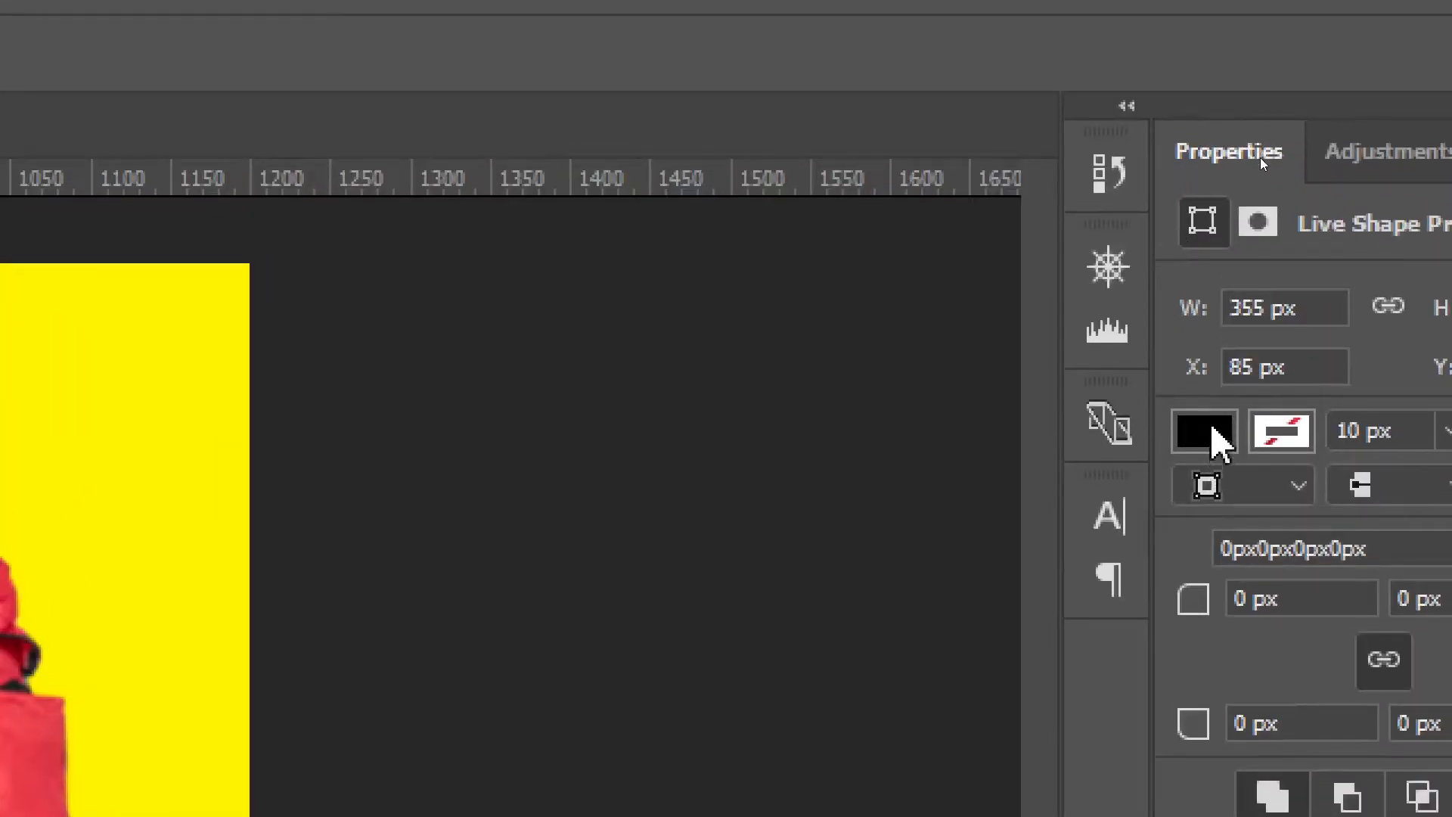
pyautogui.click(1213, 428)
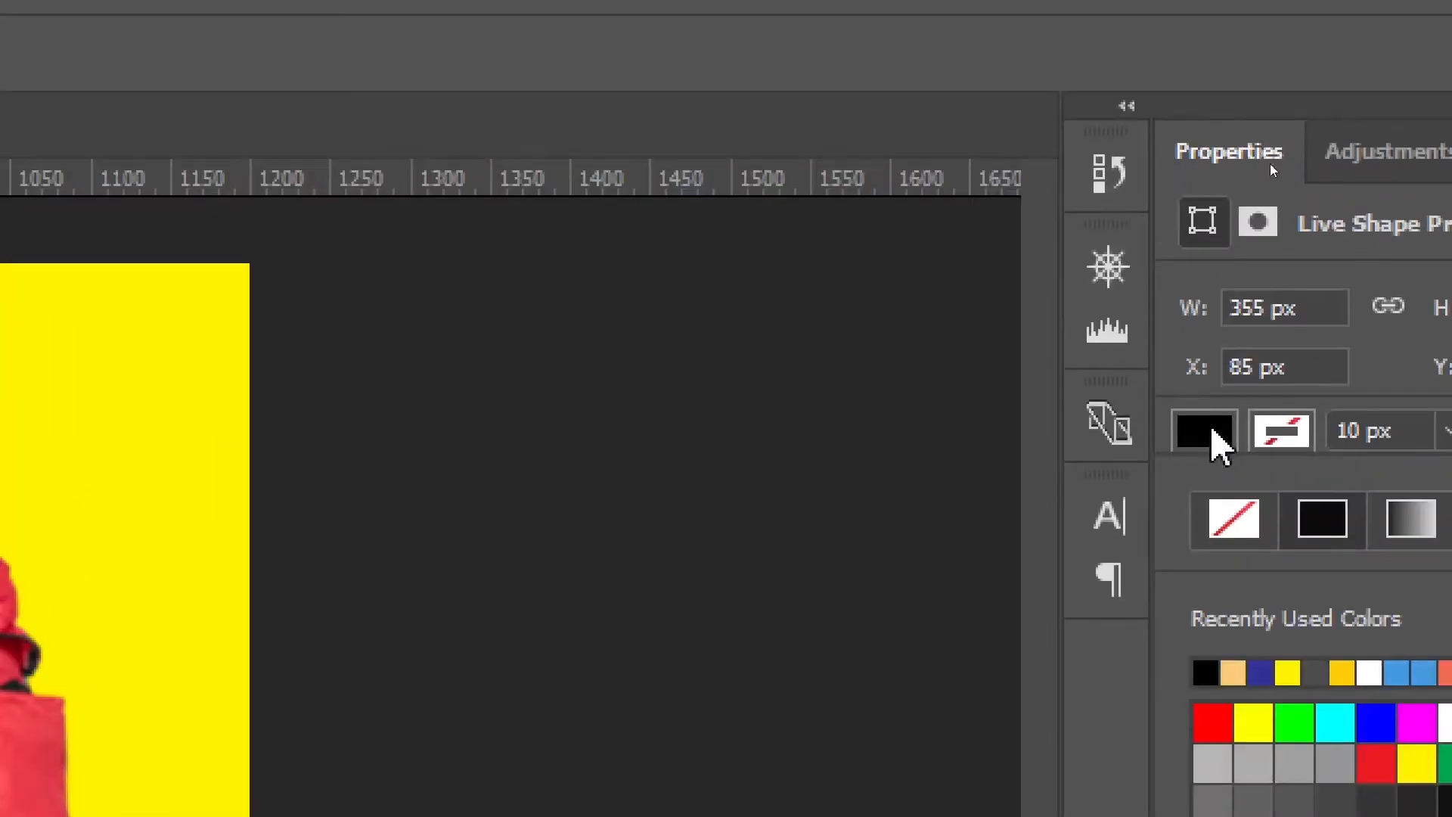
pyautogui.click(1313, 518)
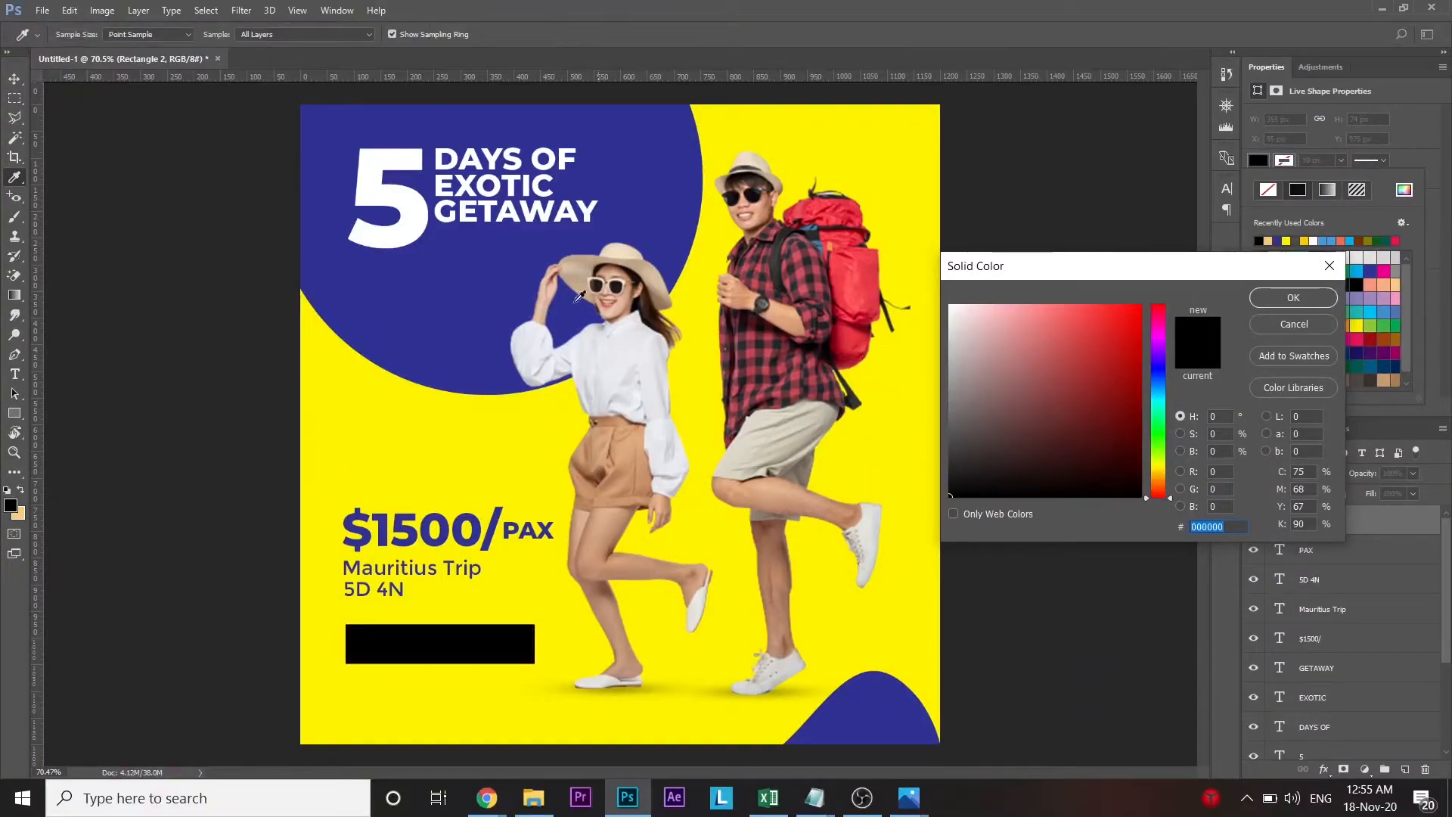
pyautogui.click(643, 227)
pyautogui.click(1305, 301)
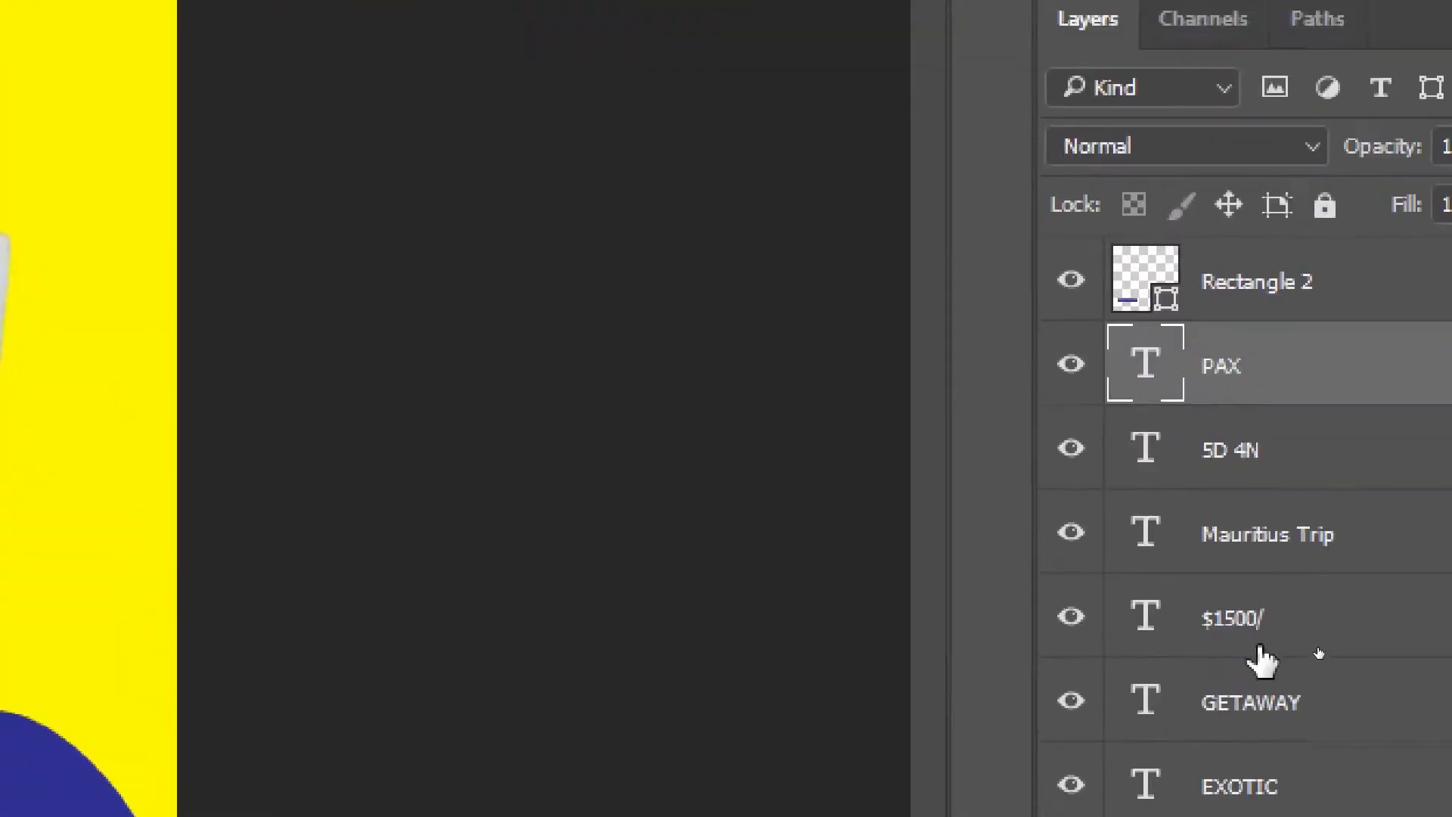
# - Duplicate a text layer, bring the copy to the front over the blue rectangle and replace its text with "BOOK NOW"
pyautogui.click(1260, 648)
pyautogui.hotkey('ctrl', 'j')
pyautogui.hotkey('ctrl', 'shift', ']')
pyautogui.press('v')
pyautogui.moveTo(454, 529); pyautogui.dragTo(454, 562)
pyautogui.doubleClick(1279, 521)
pyautogui.write('BOOK NOW')
pyautogui.hotkey('ctrl', 'Return')
pyautogui.press('v')
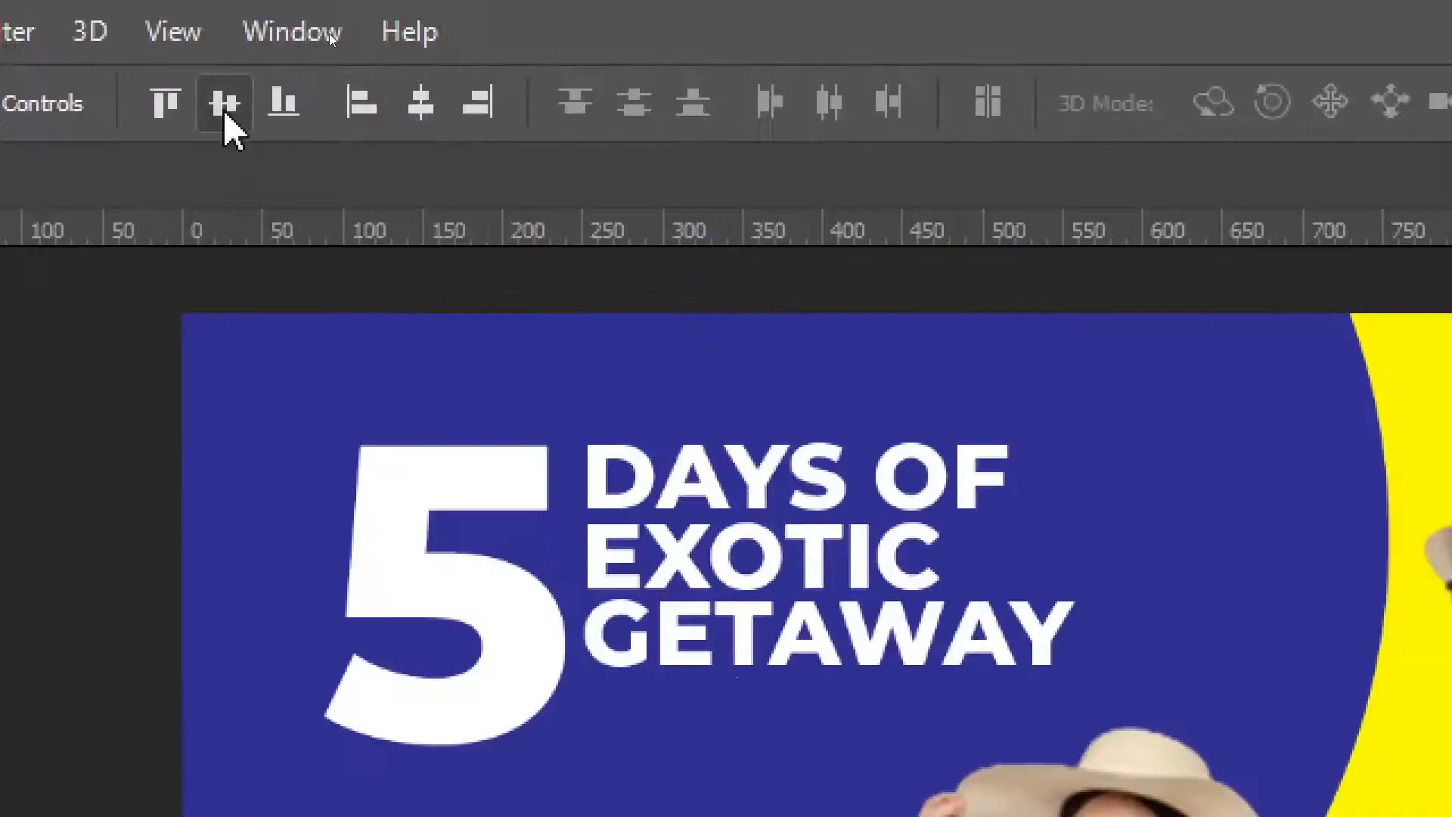
# - Make the blue button rectangle taller and center the BOOK NOW text on it both vertically and horizontally
pyautogui.click(314, 34)
pyautogui.moveTo(417, 660); pyautogui.dragTo(444, 665)
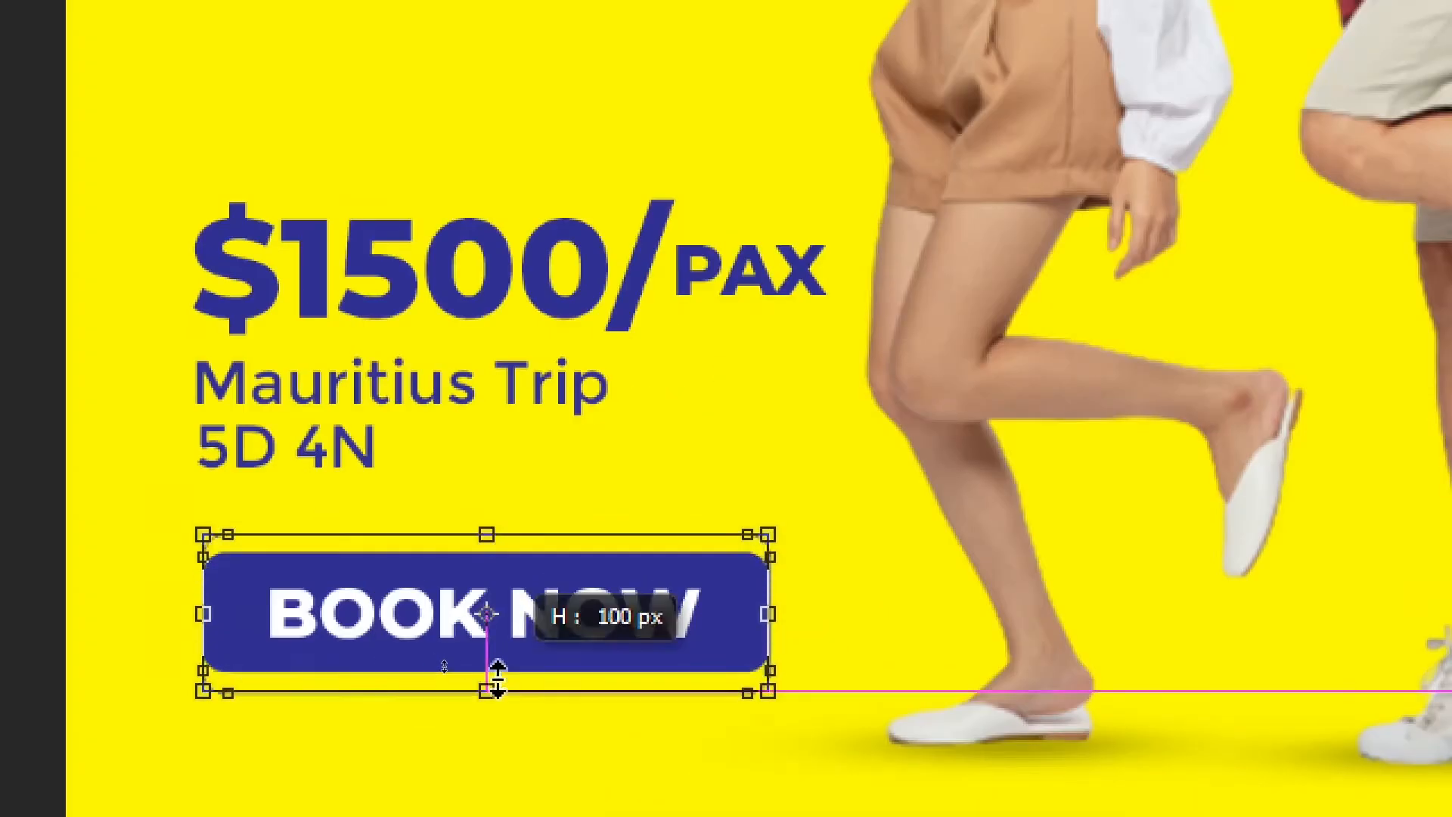
pyautogui.press('Return')
pyautogui.keyDown('ctrl'); pyautogui.click(1319, 520); pyautogui.keyUp('ctrl')
pyautogui.click(379, 37)
pyautogui.click(1320, 550)
# - Recolor the large 5 in the headline with the background's yellow, fff200
pyautogui.moveTo(745, 501); pyautogui.dragTo(674, 501)
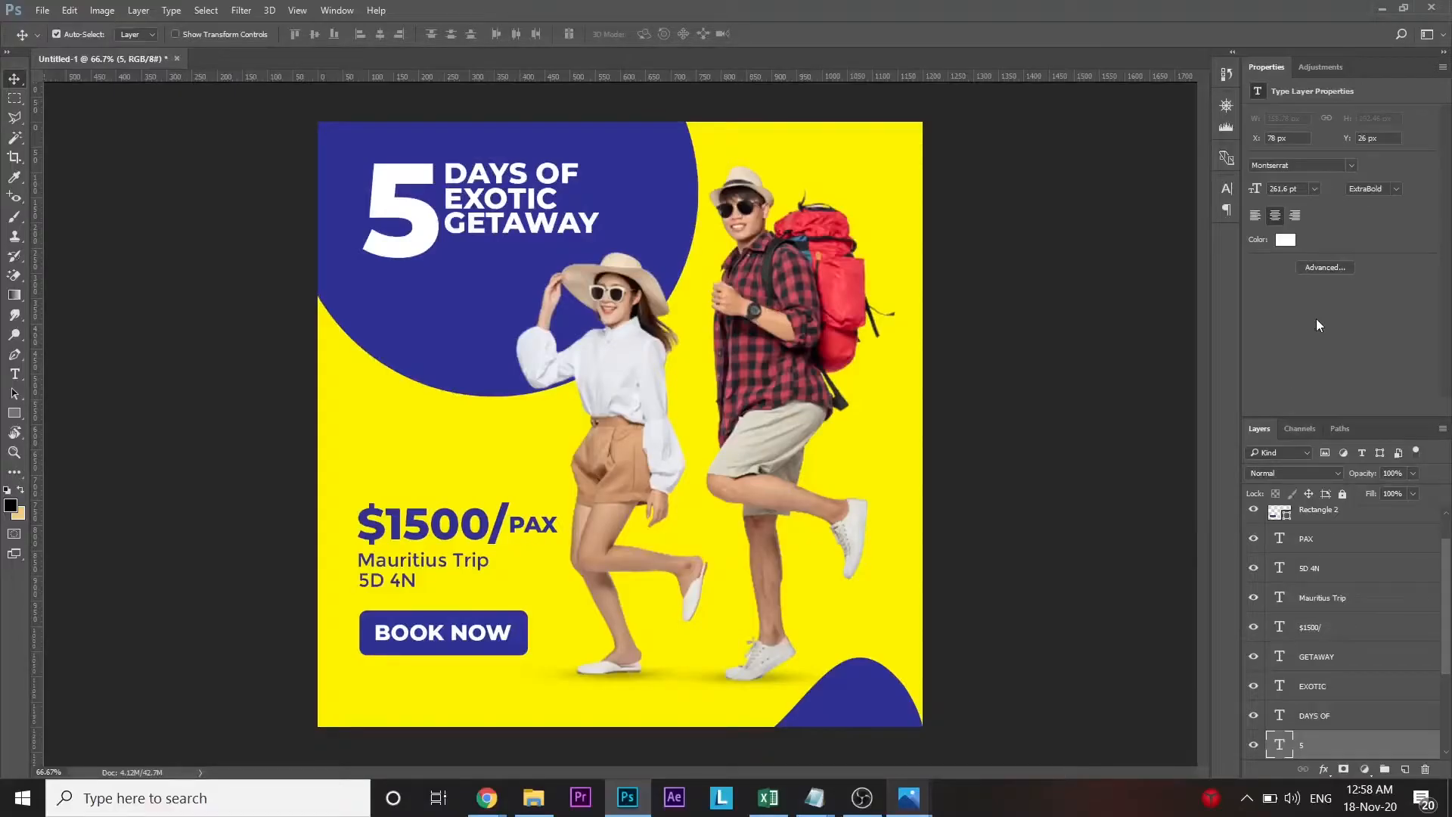
pyautogui.click(1286, 240)
pyautogui.click(408, 410)
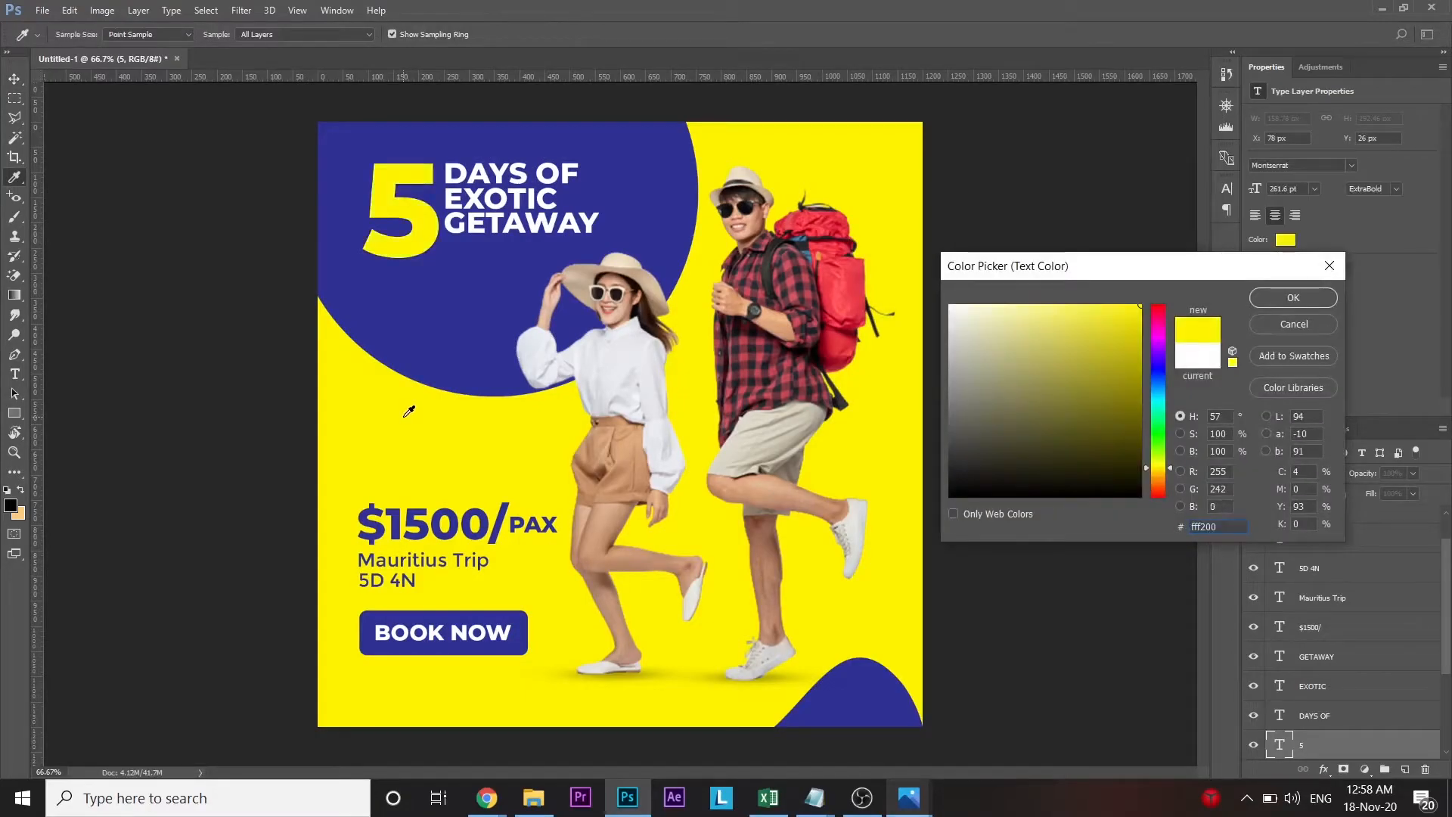
pyautogui.press('Return')
pyautogui.press('v')
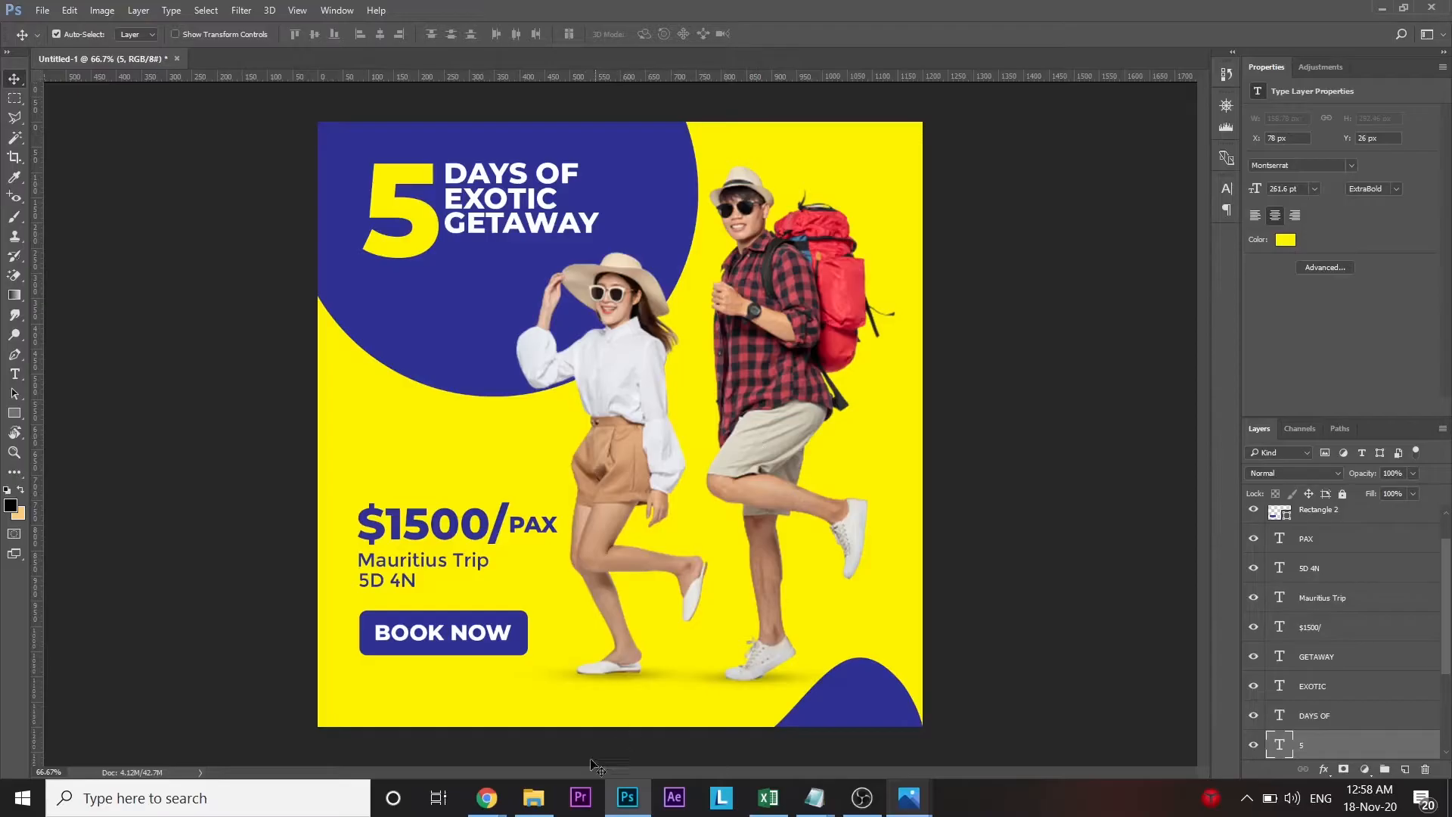
# - Place the logo file simple (1).png from File Explorer, scale it to about 92 px and shift it to just above the man's backpack
pyautogui.click(533, 798)
pyautogui.click(656, 227)
pyautogui.moveTo(655, 227); pyautogui.dragTo(850, 187)
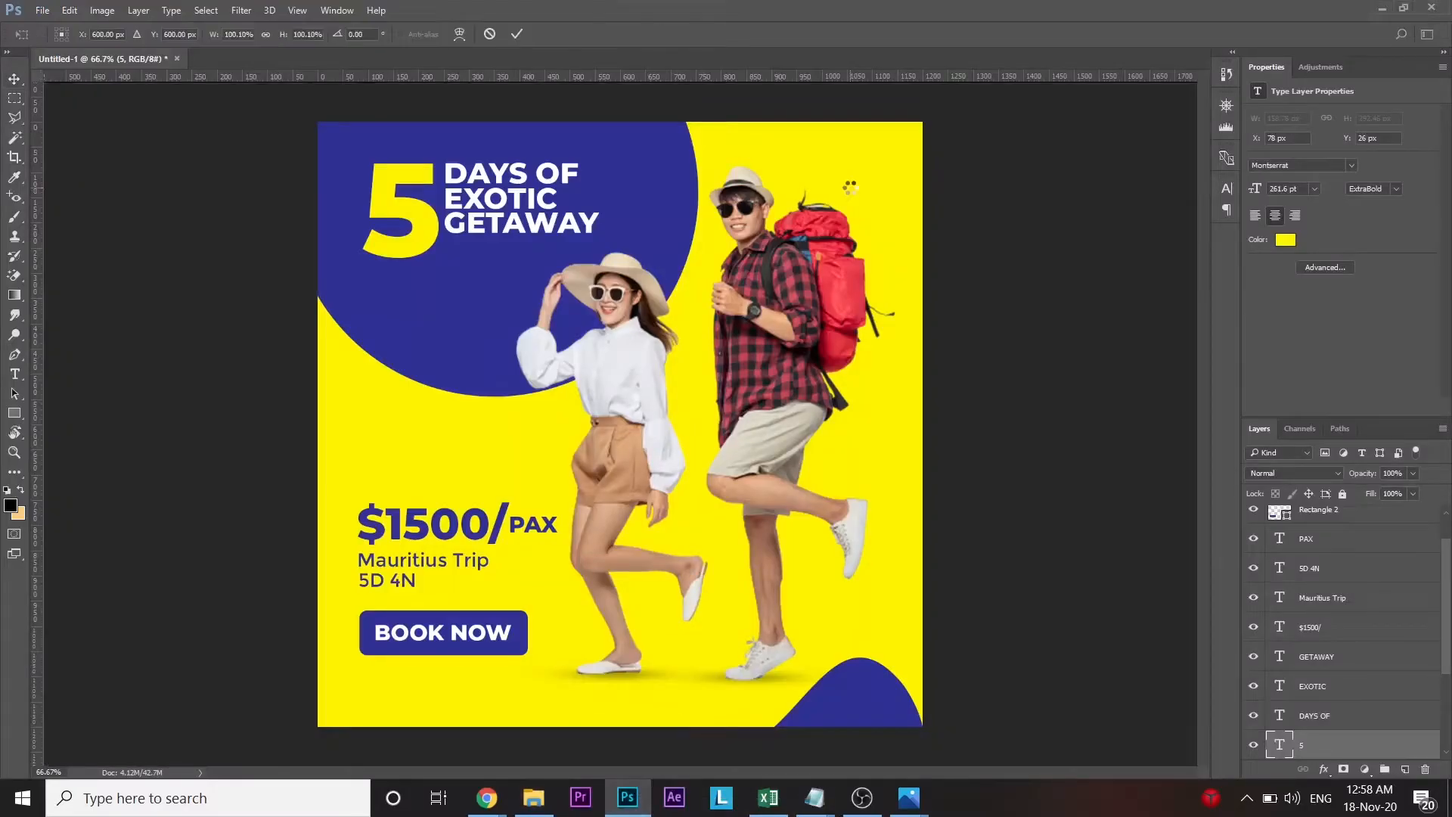
pyautogui.moveTo(524, 529); pyautogui.dragTo(719, 403)
pyautogui.hotkey('shift', 'Right')
pyautogui.hotkey('shift', 'Right')
pyautogui.hotkey('shift', 'Right')
pyautogui.hotkey('shift', 'Right')
pyautogui.hotkey('shift', 'Right')
pyautogui.hotkey('shift', 'Right')
pyautogui.hotkey('shift', 'Right')
pyautogui.hotkey('shift', 'Right')
pyautogui.hotkey('shift', 'Right')
pyautogui.hotkey('shift', 'Right')
pyautogui.hotkey('shift', 'Right')
pyautogui.hotkey('shift', 'Right')
pyautogui.hotkey('shift', 'Right')
pyautogui.hotkey('shift', 'Right')
pyautogui.hotkey('shift', 'Right')
pyautogui.hotkey('shift', 'Right')
pyautogui.hotkey('shift', 'Right')
pyautogui.hotkey('shift', 'Right')
pyautogui.hotkey('shift', 'Right')
pyautogui.hotkey('shift', 'Right')
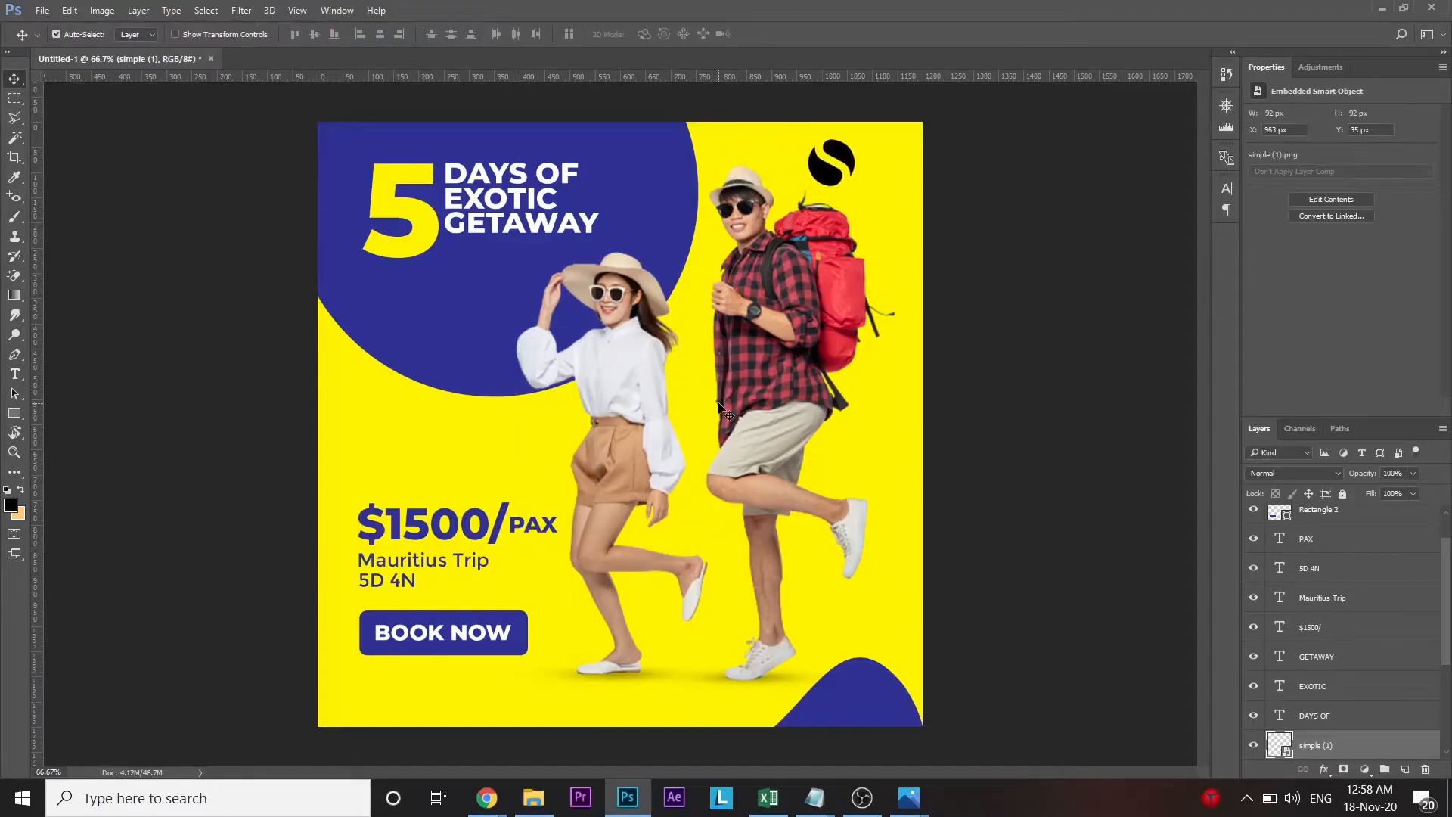
# - Scale the logo down to about 79 px and tuck it into the upper-right corner of the ad
pyautogui.hotkey('ctrl', 't')
pyautogui.moveTo(859, 181); pyautogui.dragTo(867, 175)
pyautogui.press('Return')
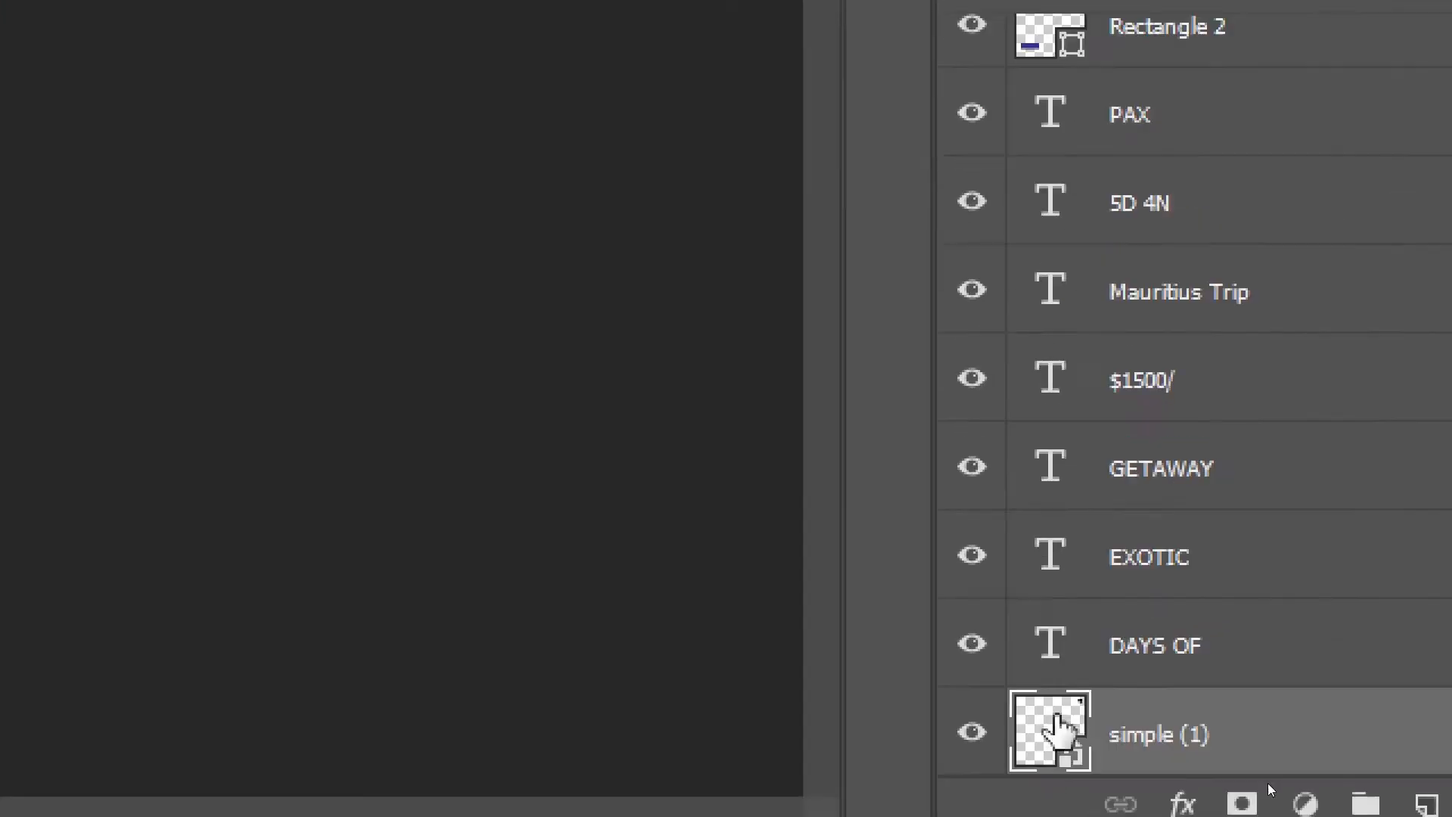
# - Apply a Color Overlay effect to the logo using the blue sampled from the large circle
pyautogui.click(1072, 694)
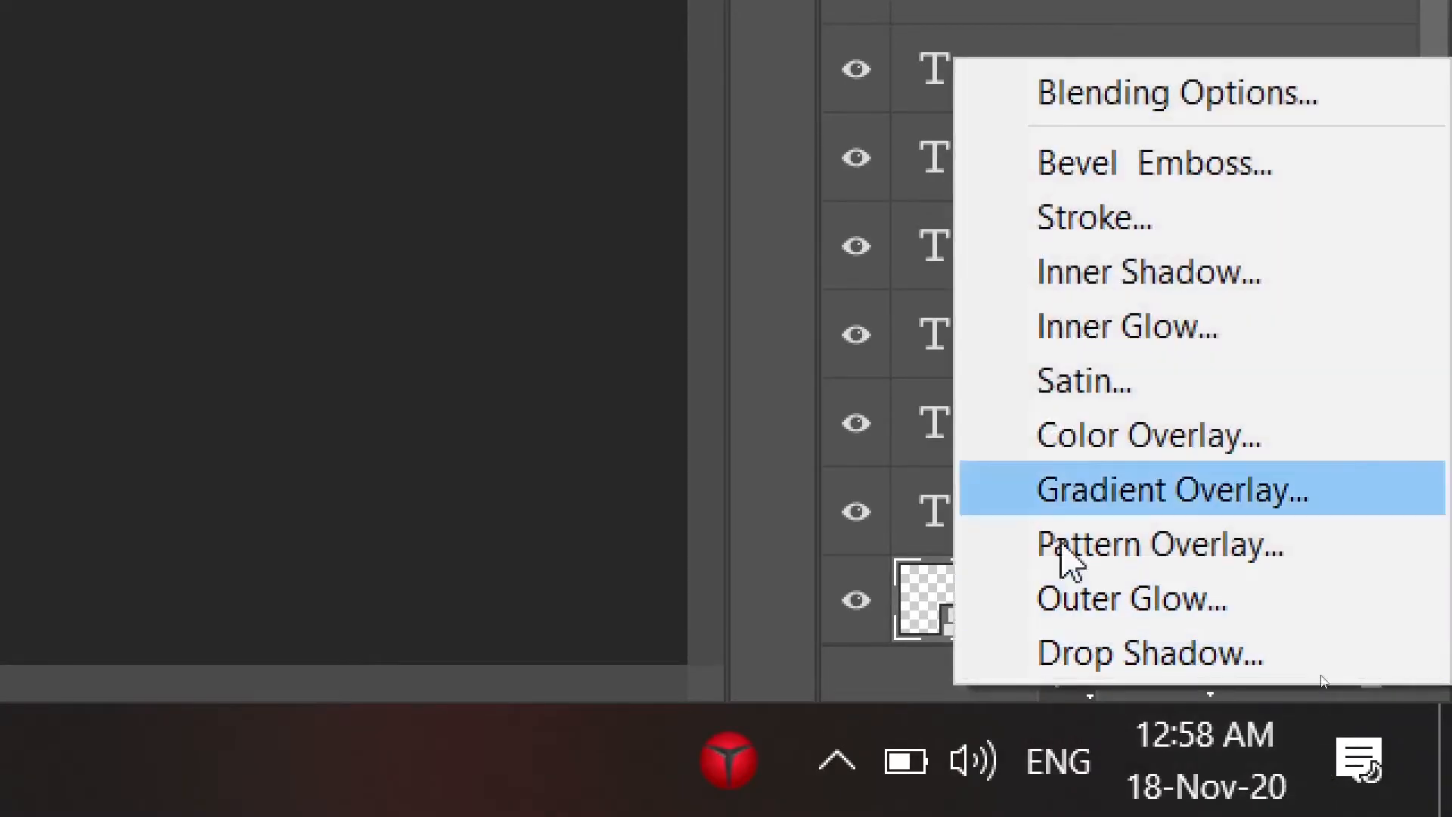
pyautogui.click(1248, 452)
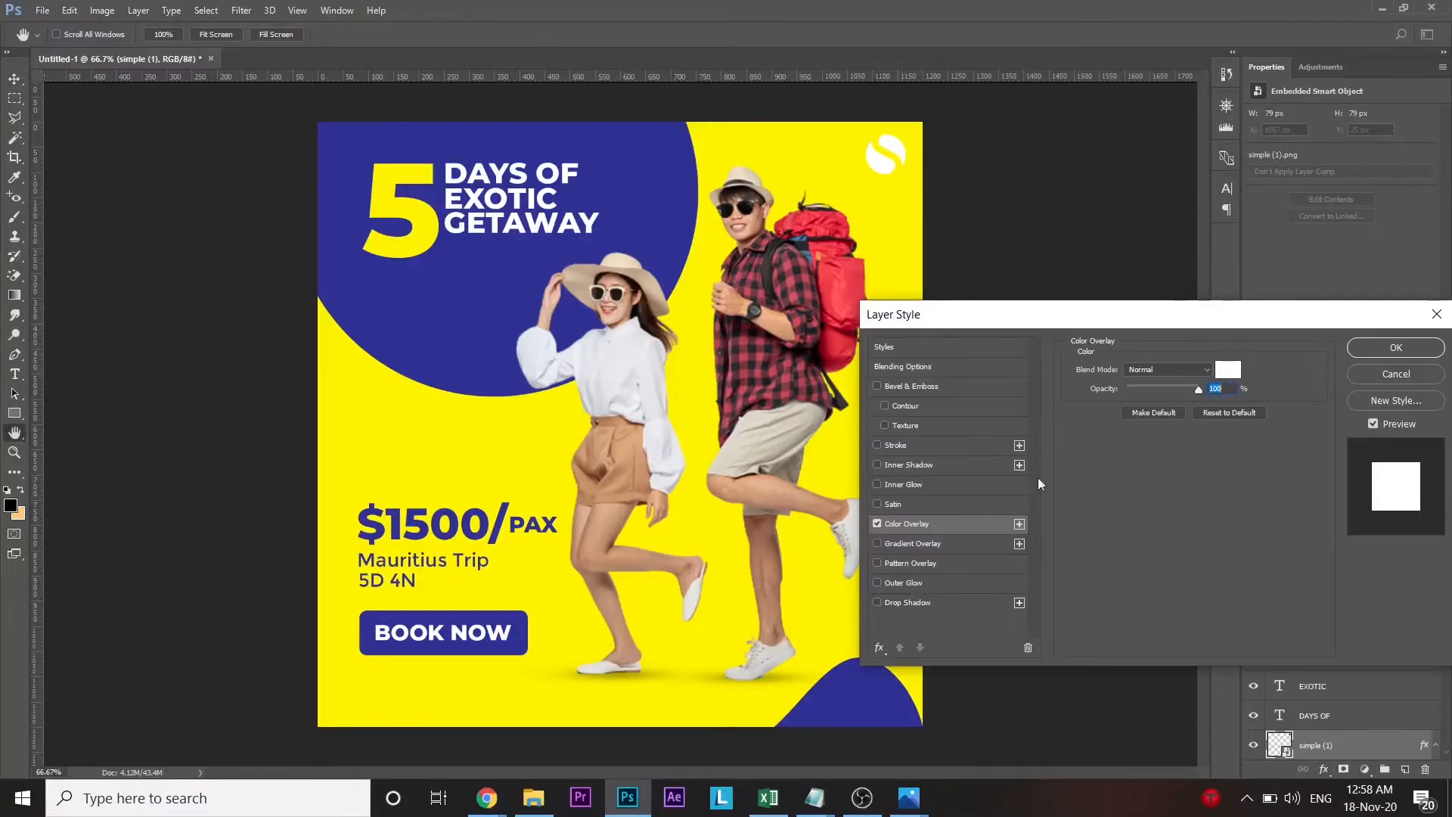
pyautogui.click(1228, 376)
pyautogui.click(445, 284)
pyautogui.press('Return')
pyautogui.press('Return')
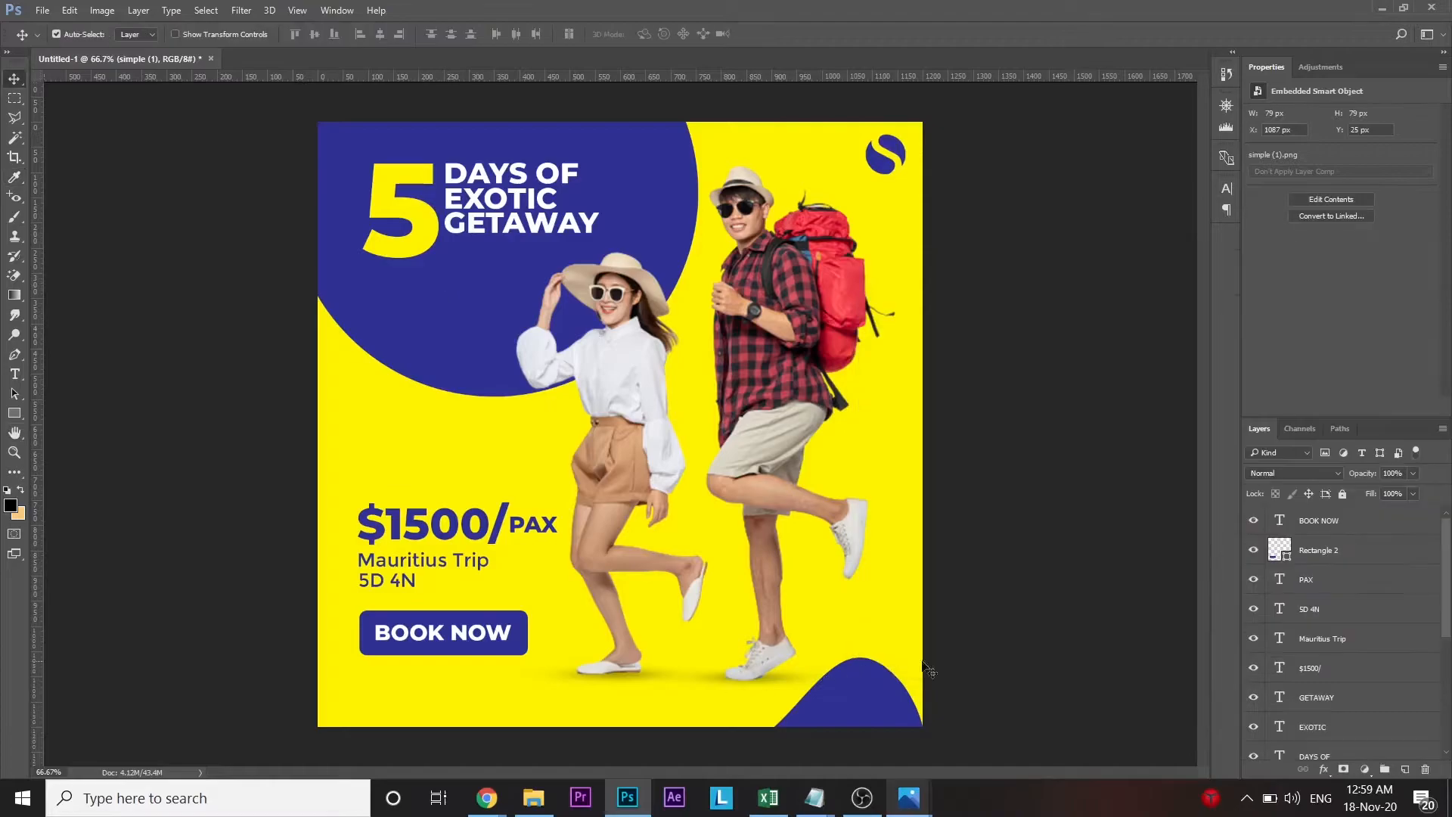
# - Look up the terms line in the client brief and add "*Terms & Conditions Apply" as small text below the BOOK NOW button
pyautogui.click(1333, 530)
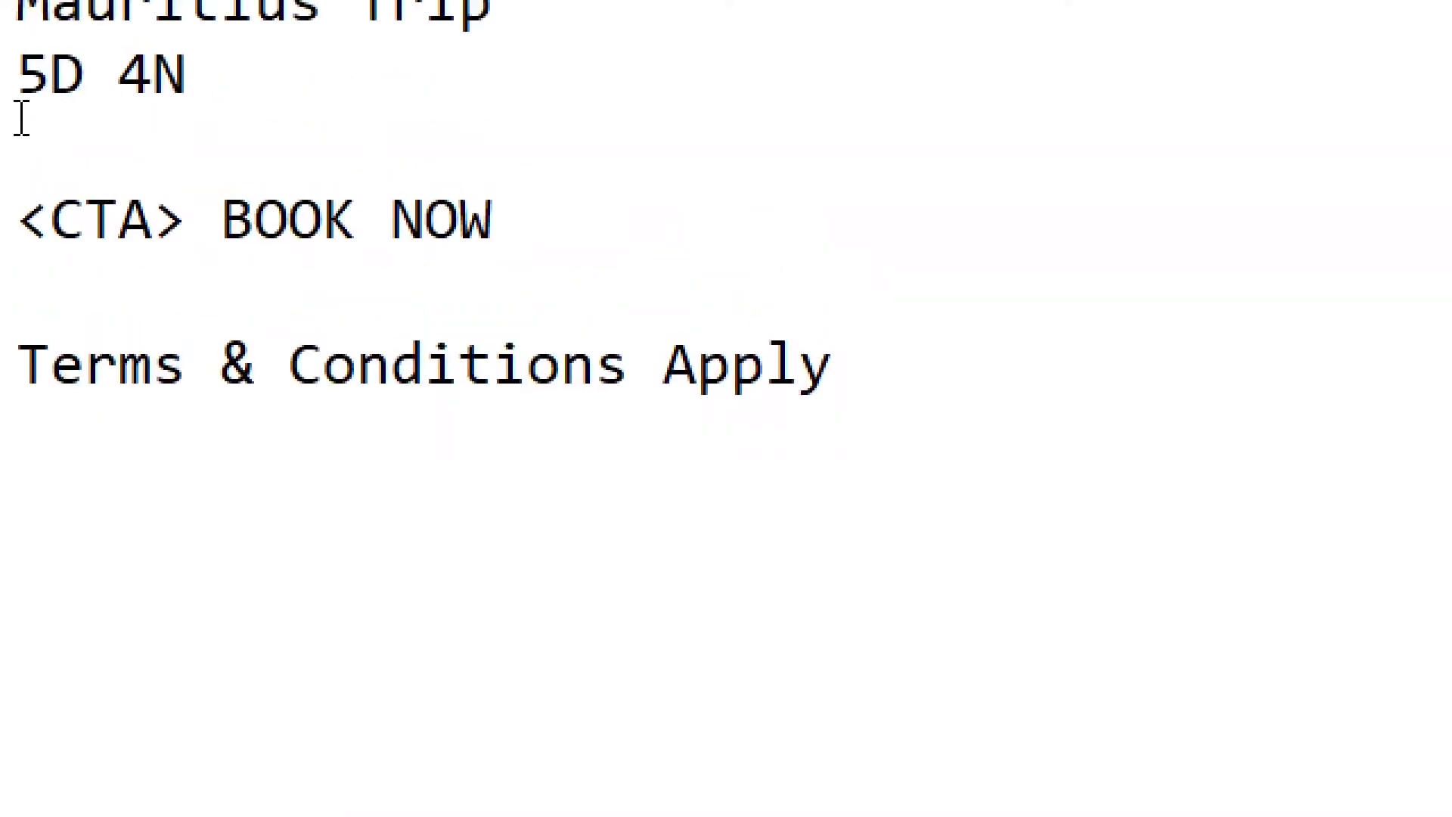
pyautogui.moveTo(26, 363); pyautogui.dragTo(1177, 367)
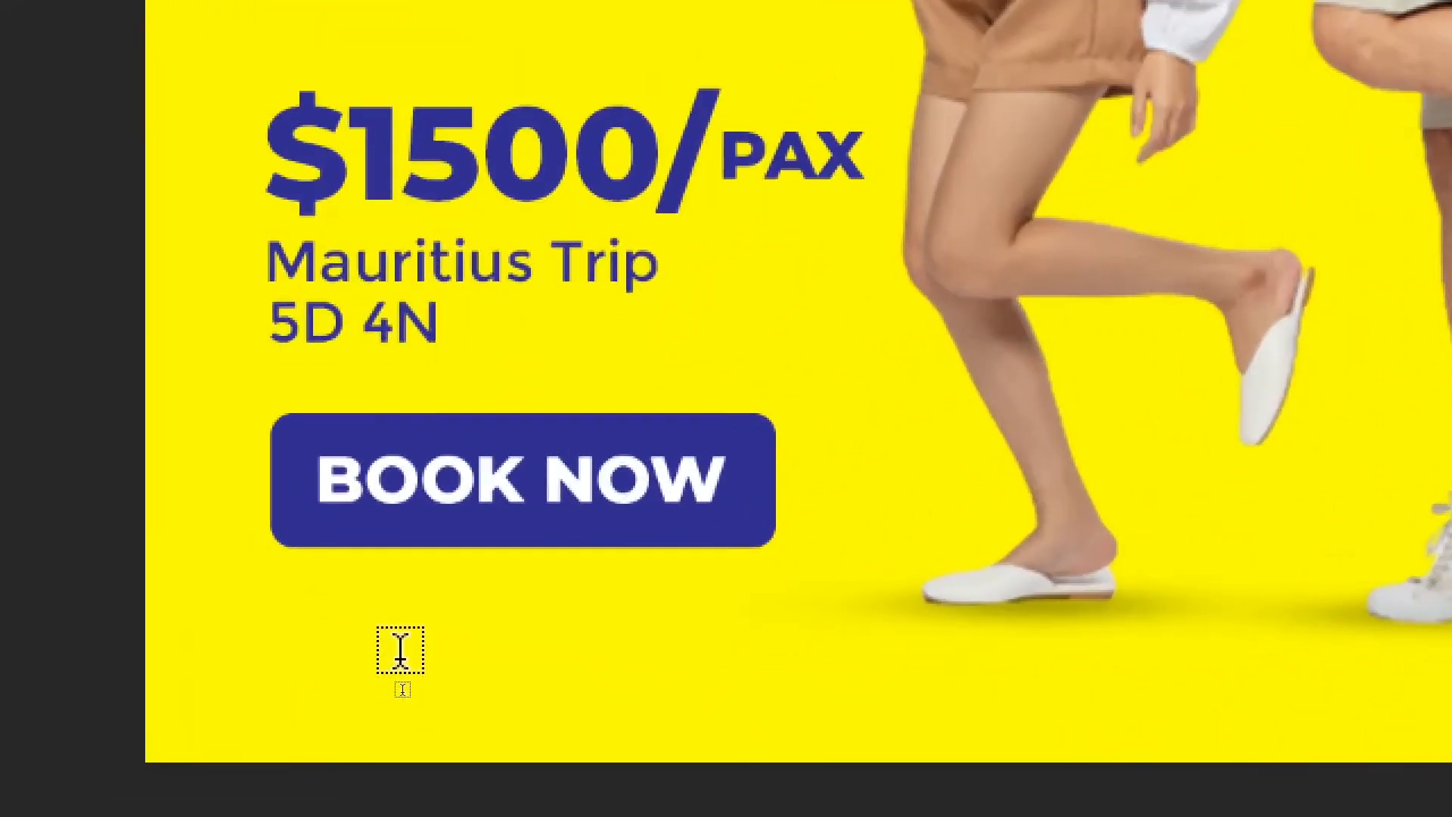
pyautogui.press('t')
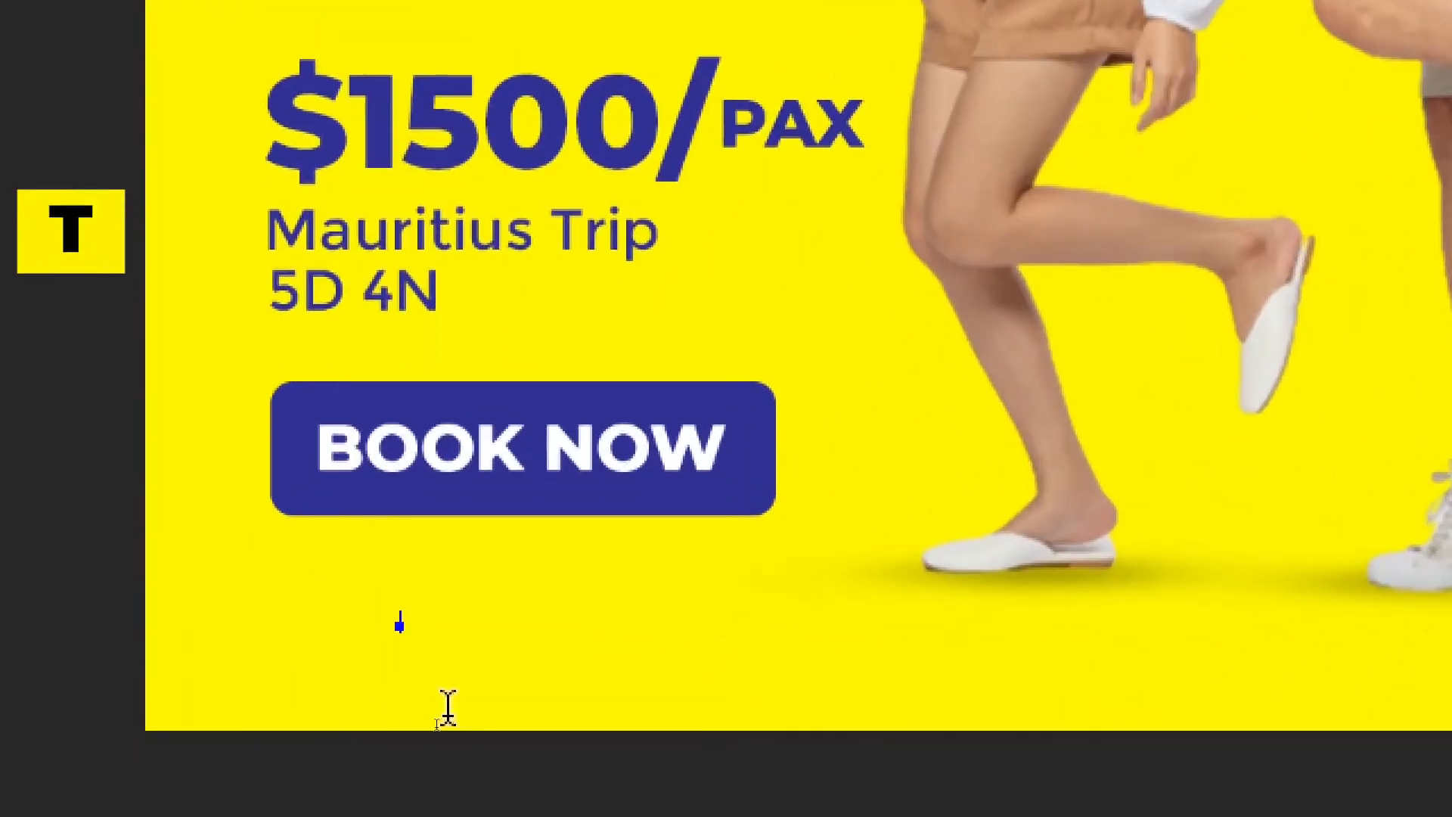
pyautogui.write('*Terms & Condi')
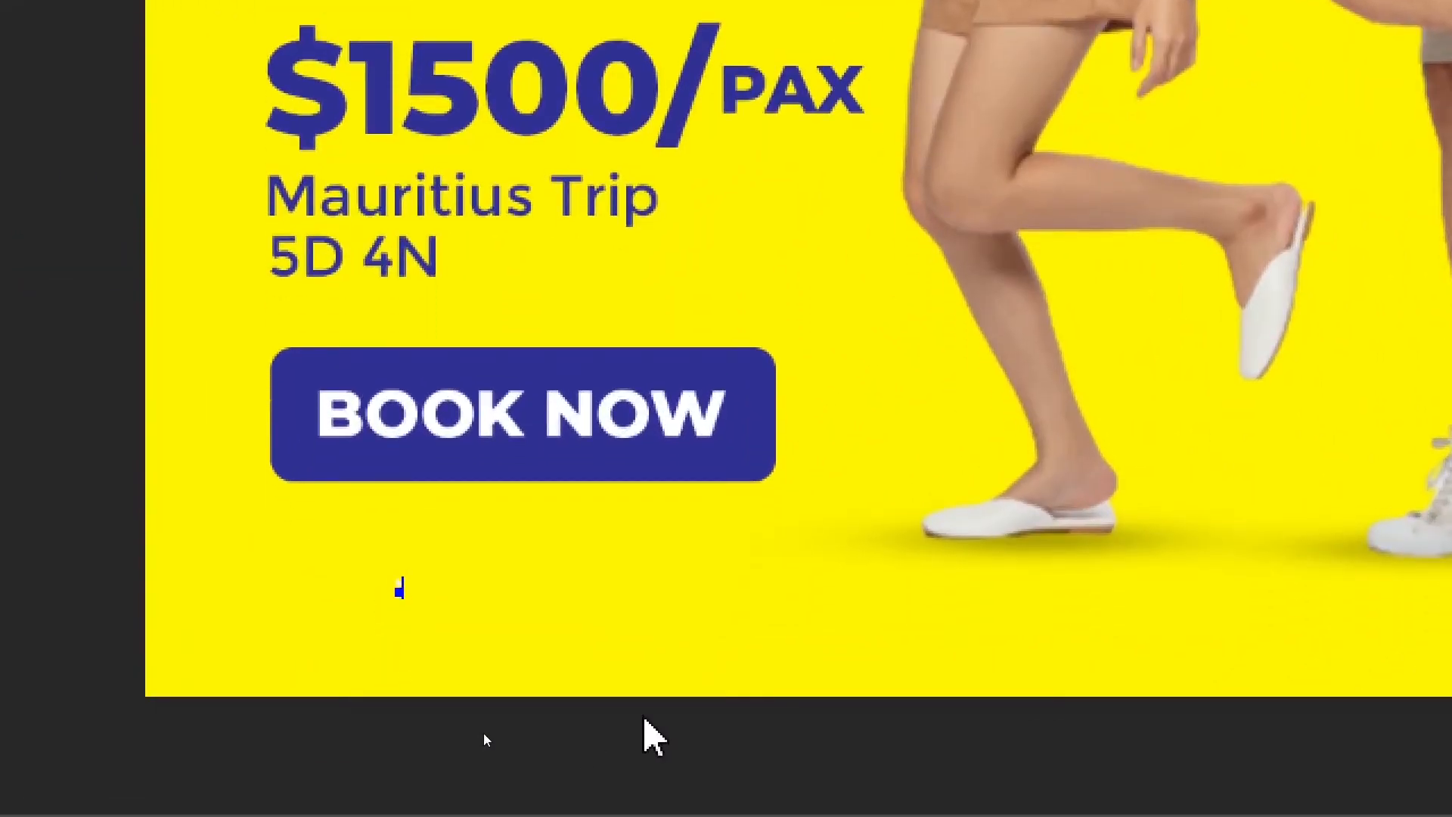
pyautogui.write('tions Apply')
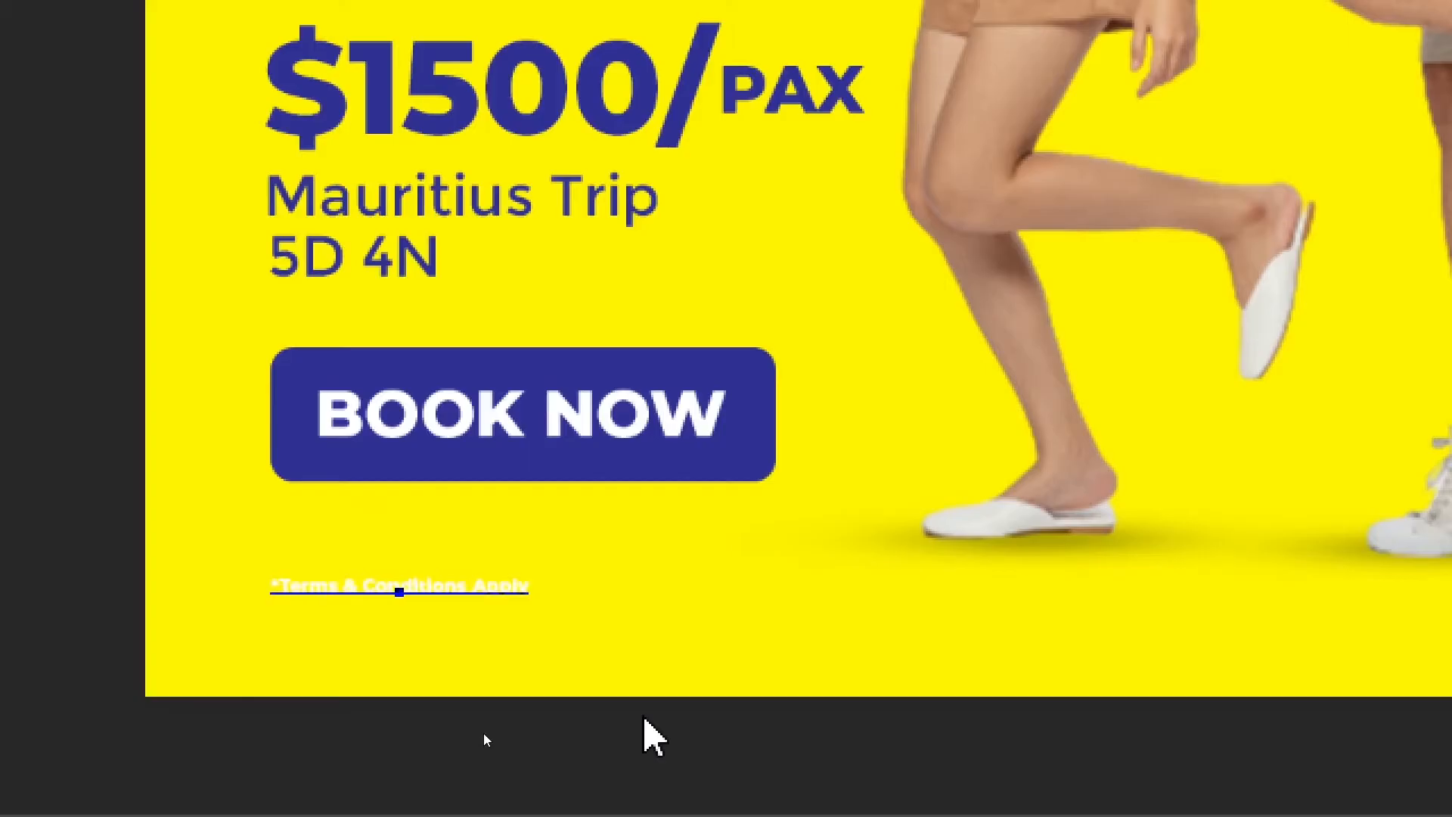
pyautogui.hotkey('ctrl', 'Return')
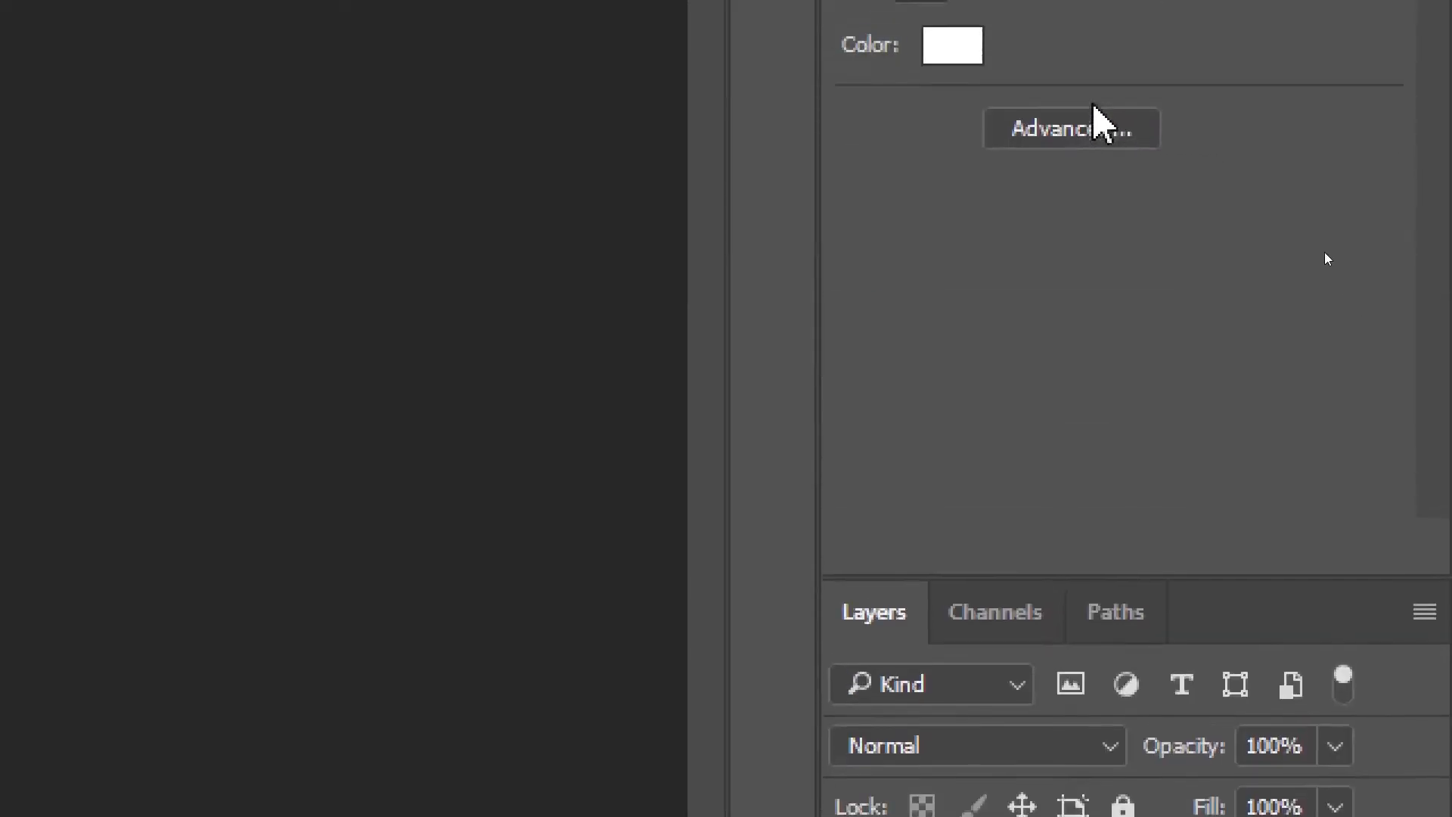
# - Recolor the *Terms & Conditions Apply text with the blue sampled from the large circle
pyautogui.click(1280, 242)
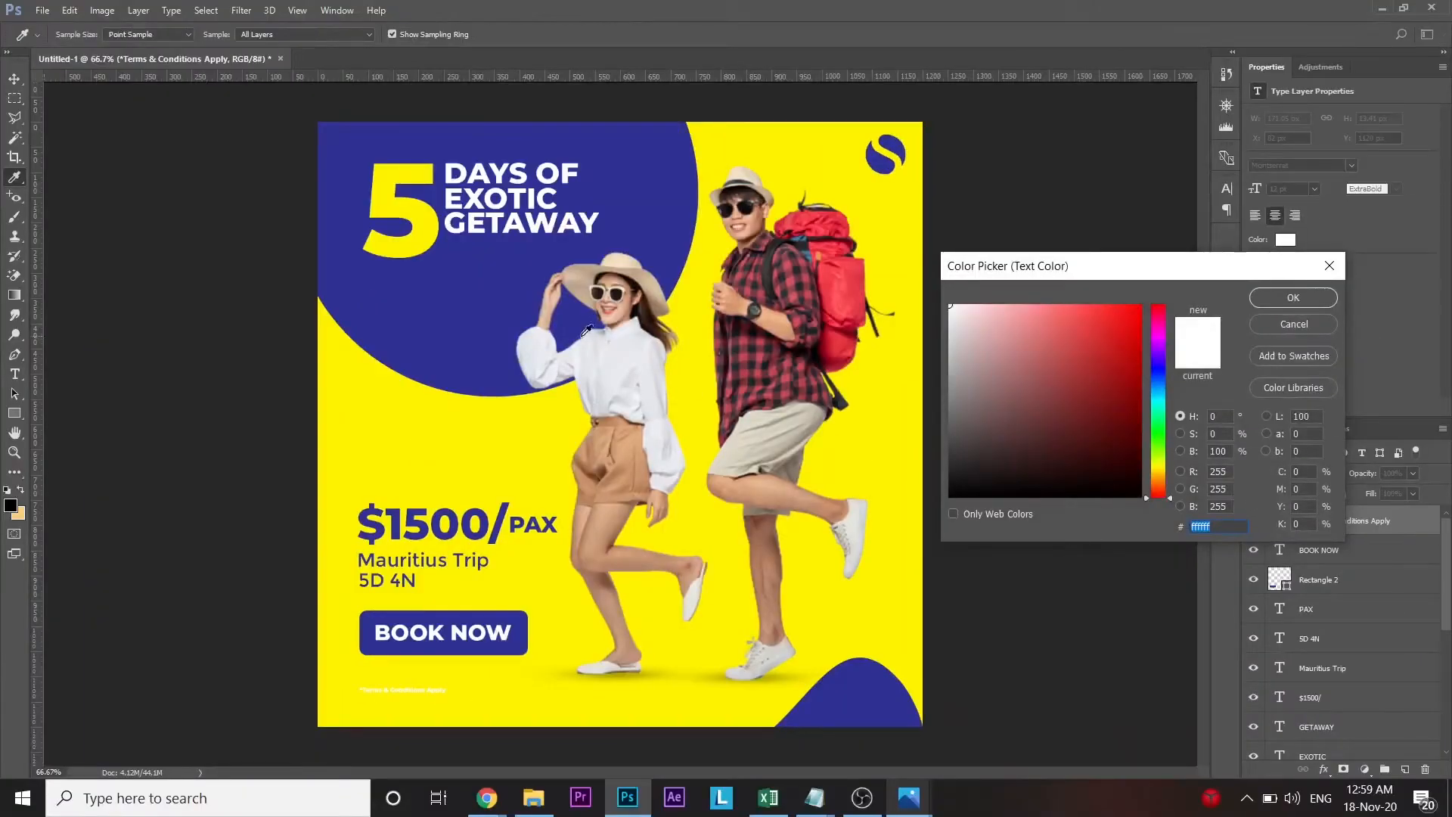
pyautogui.click(428, 328)
pyautogui.press('Return')
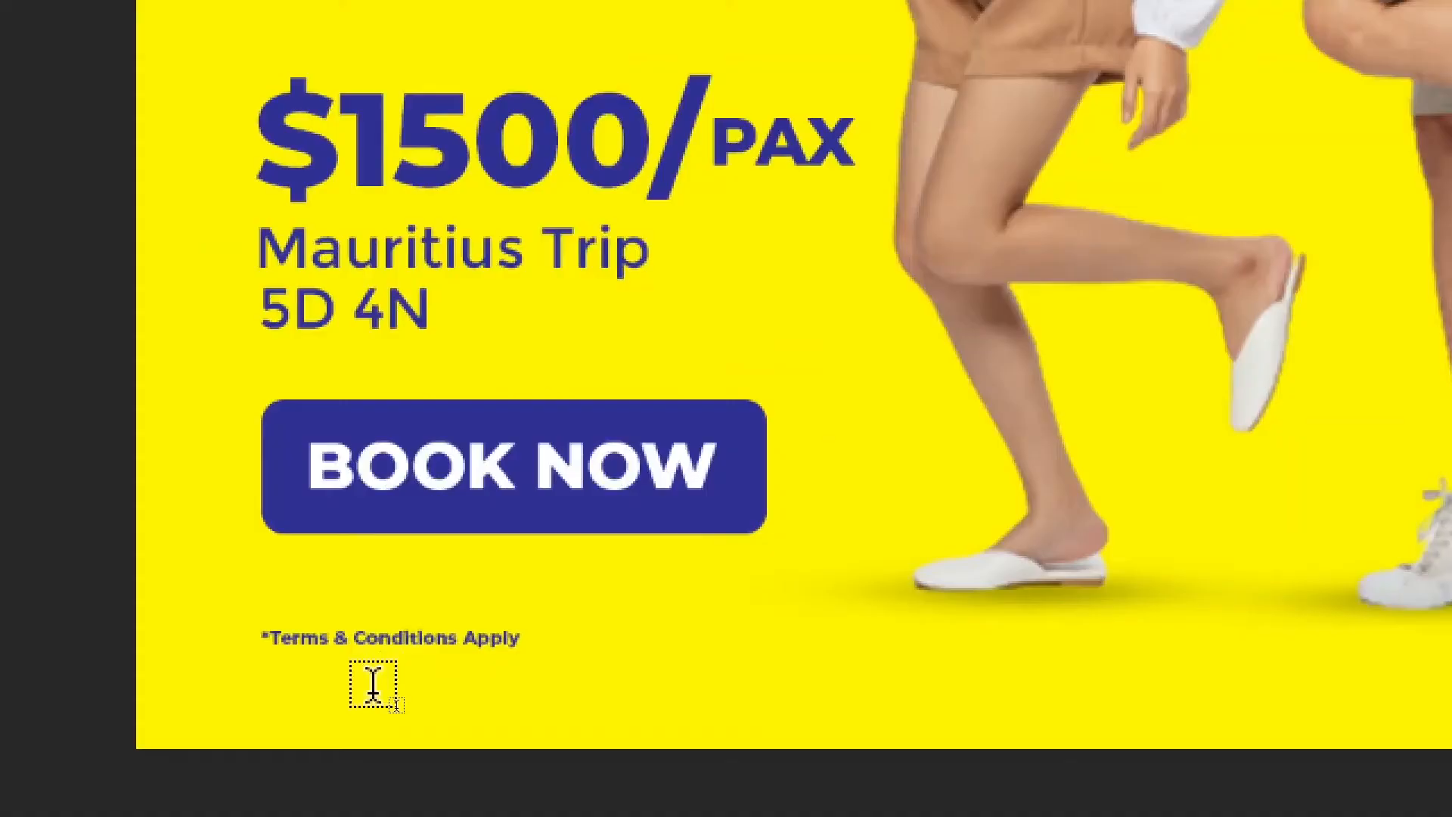
# - Move the *Terms & Conditions Apply line closer to the ad's lower-left corner
pyautogui.hotkey('shift', 'Down')
pyautogui.hotkey('shift', 'Down')
pyautogui.hotkey('shift', 'Down')
pyautogui.press('Up')
pyautogui.press('Up')
pyautogui.press('Up')
pyautogui.press('Up')
pyautogui.press('Up')
pyautogui.press('Up')
pyautogui.press('Up')
pyautogui.press('Up')
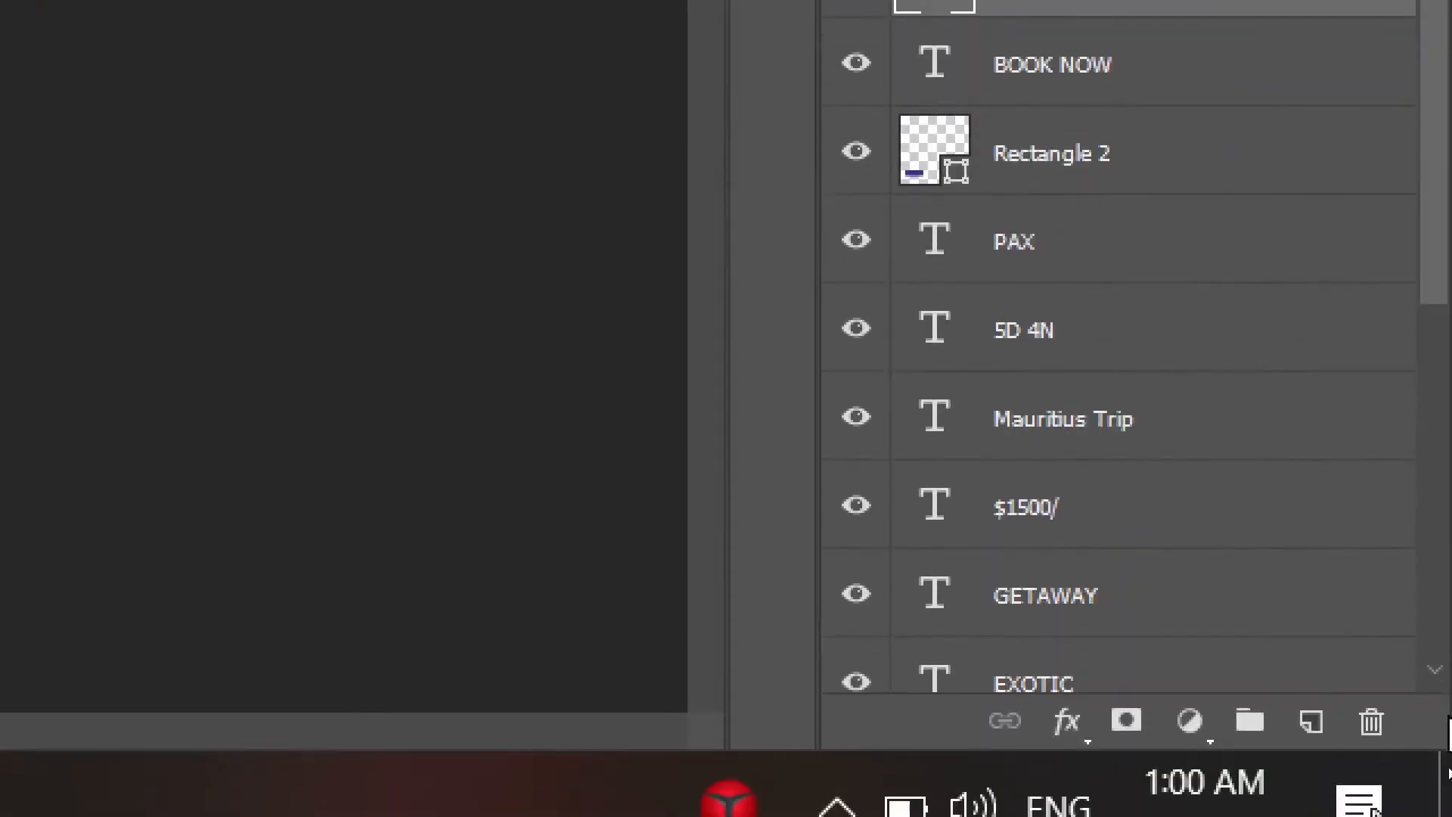
# - Add a new empty layer directly above Ellipse 2, underneath the Models group
pyautogui.scroll(-5, 1360, 696)
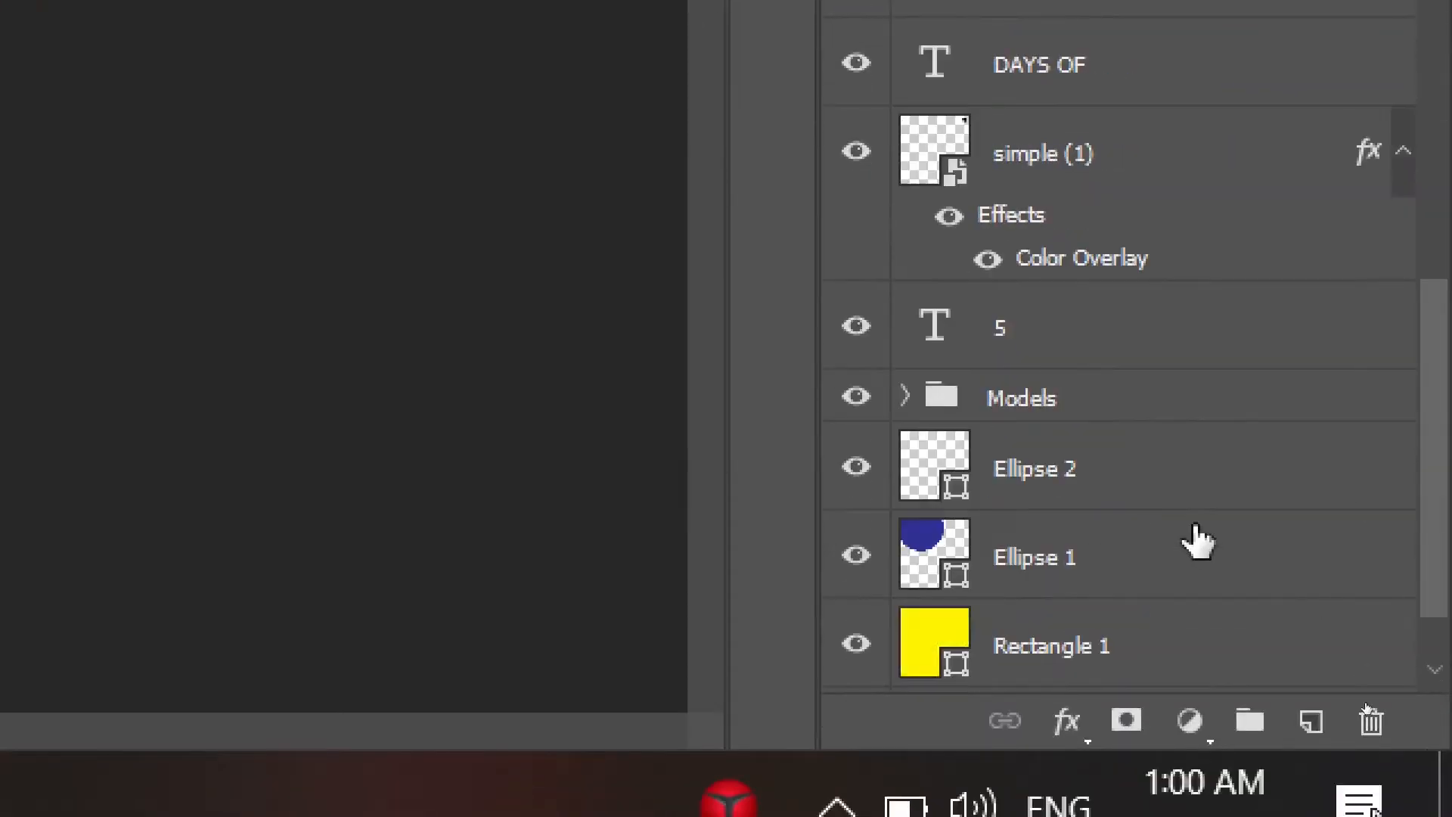
pyautogui.click(1038, 393)
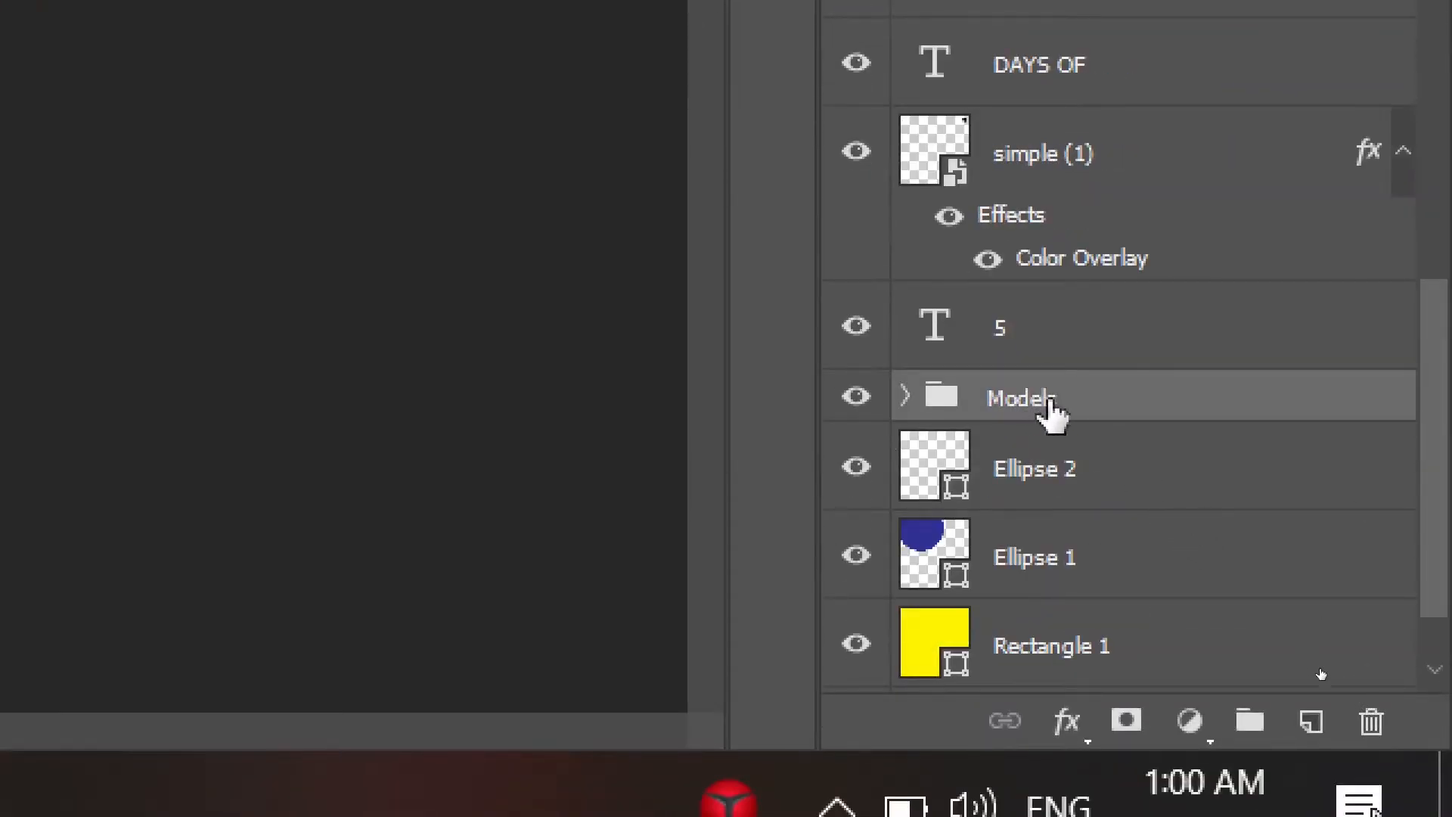
pyautogui.click(1085, 492)
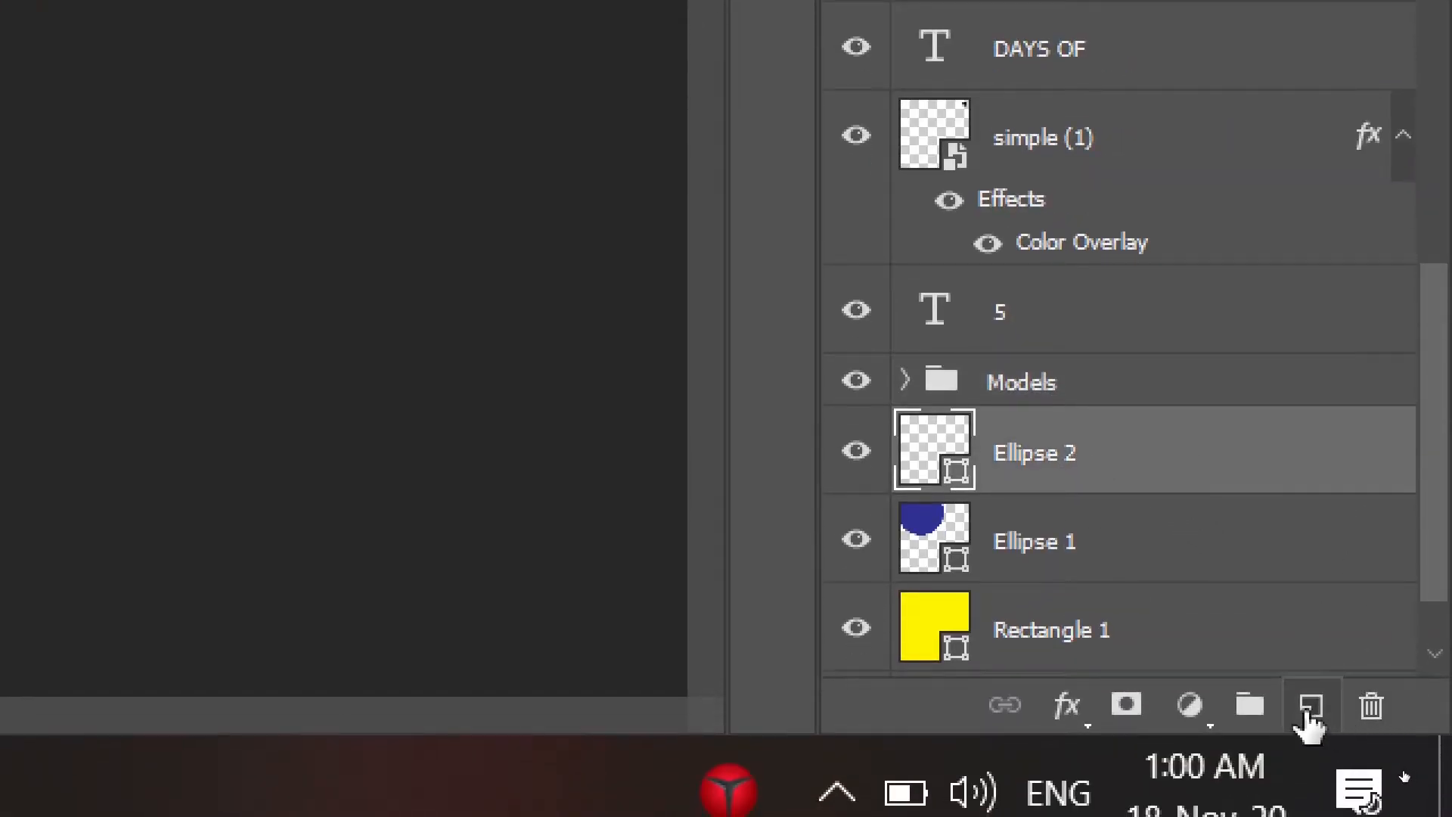
pyautogui.click(1314, 707)
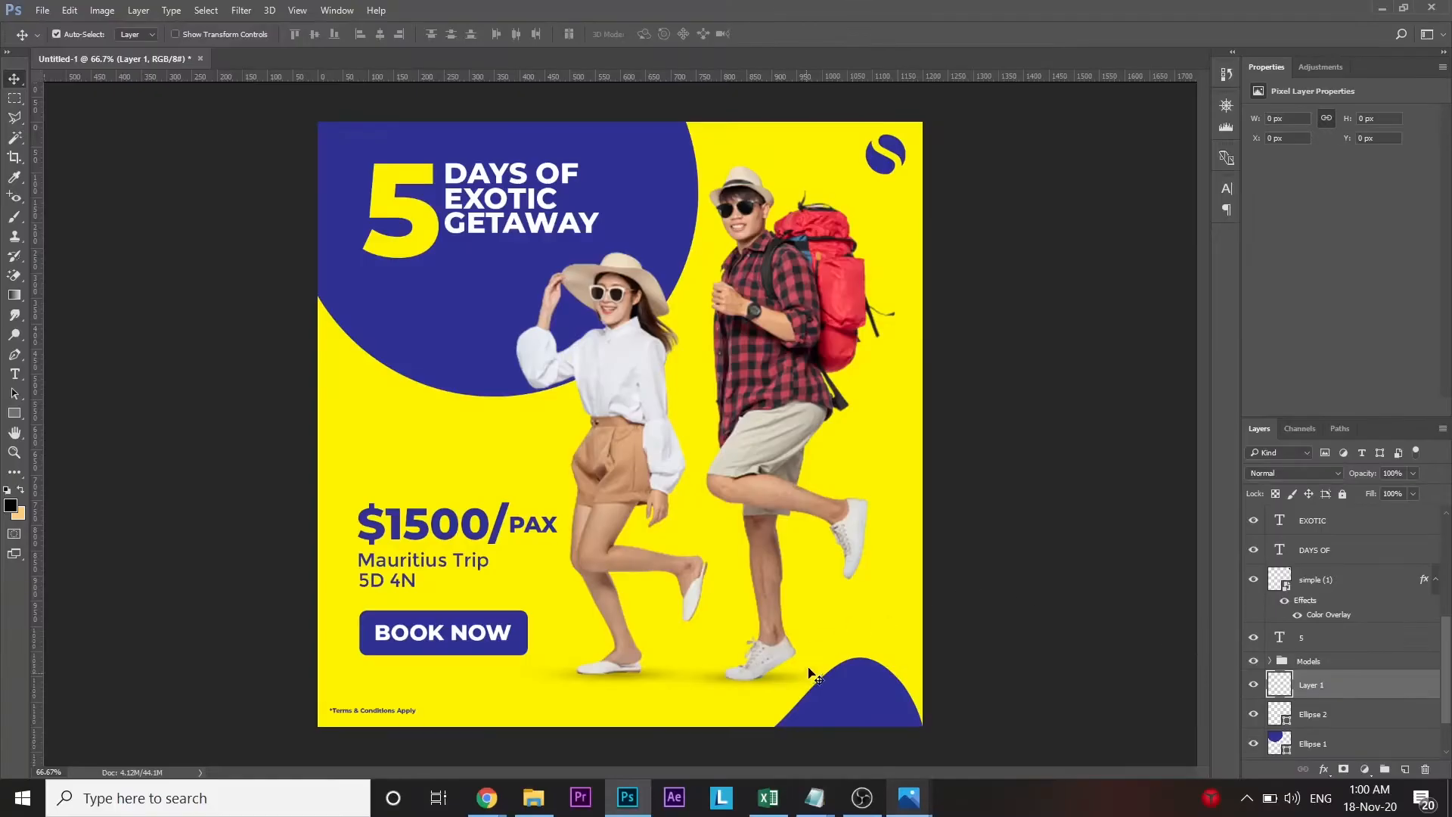
# - Paint a soft white glow behind the couple on Layer 1 with a soft Brush of about 771 px
pyautogui.press('b')
pyautogui.moveTo(689, 427)
pyautogui.mouseDown()
pyautogui.moveTo(784, 403)
pyautogui.moveTo(800, 383)
pyautogui.mouseUp()
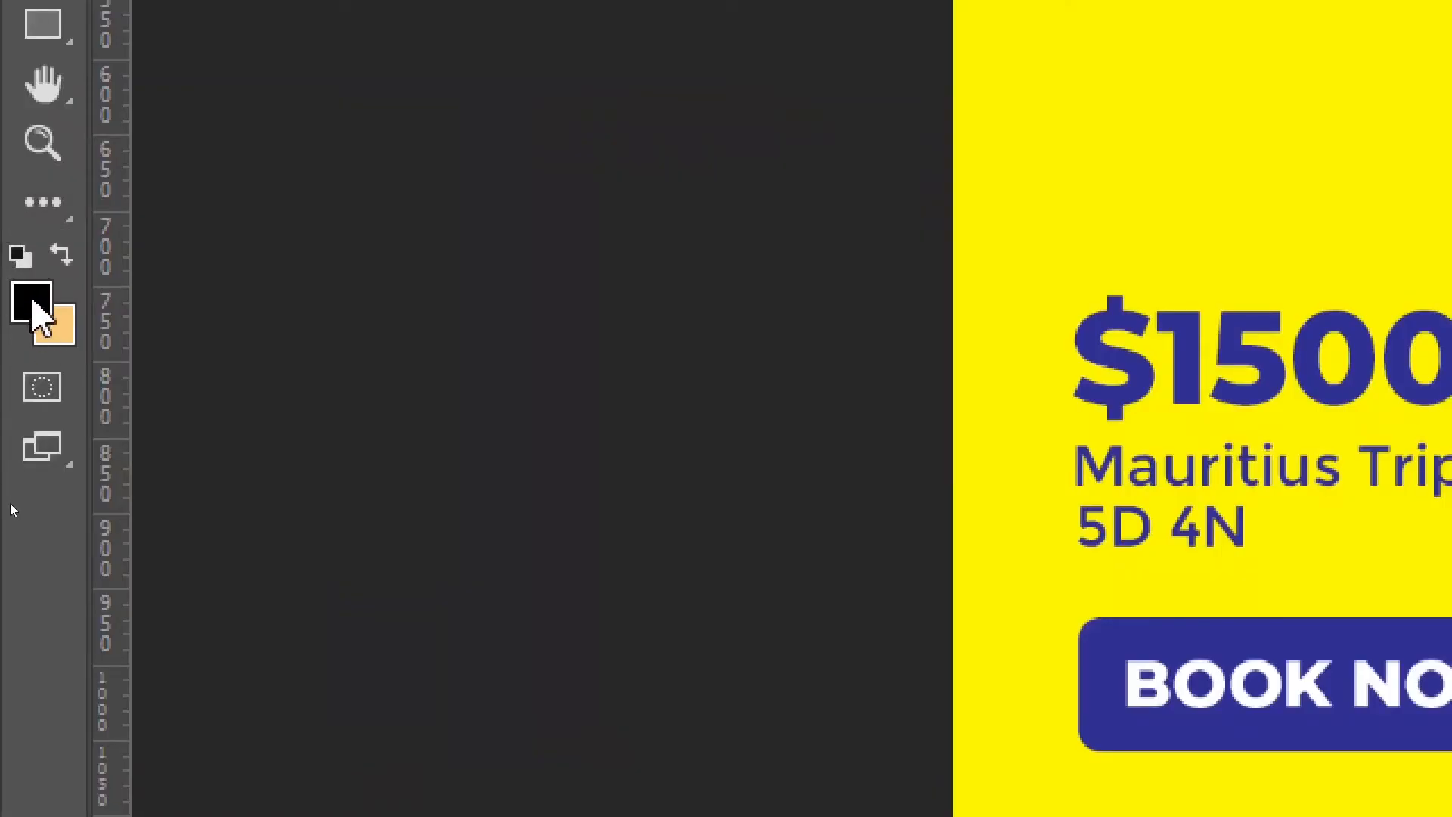
pyautogui.press('d')
pyautogui.press('x')
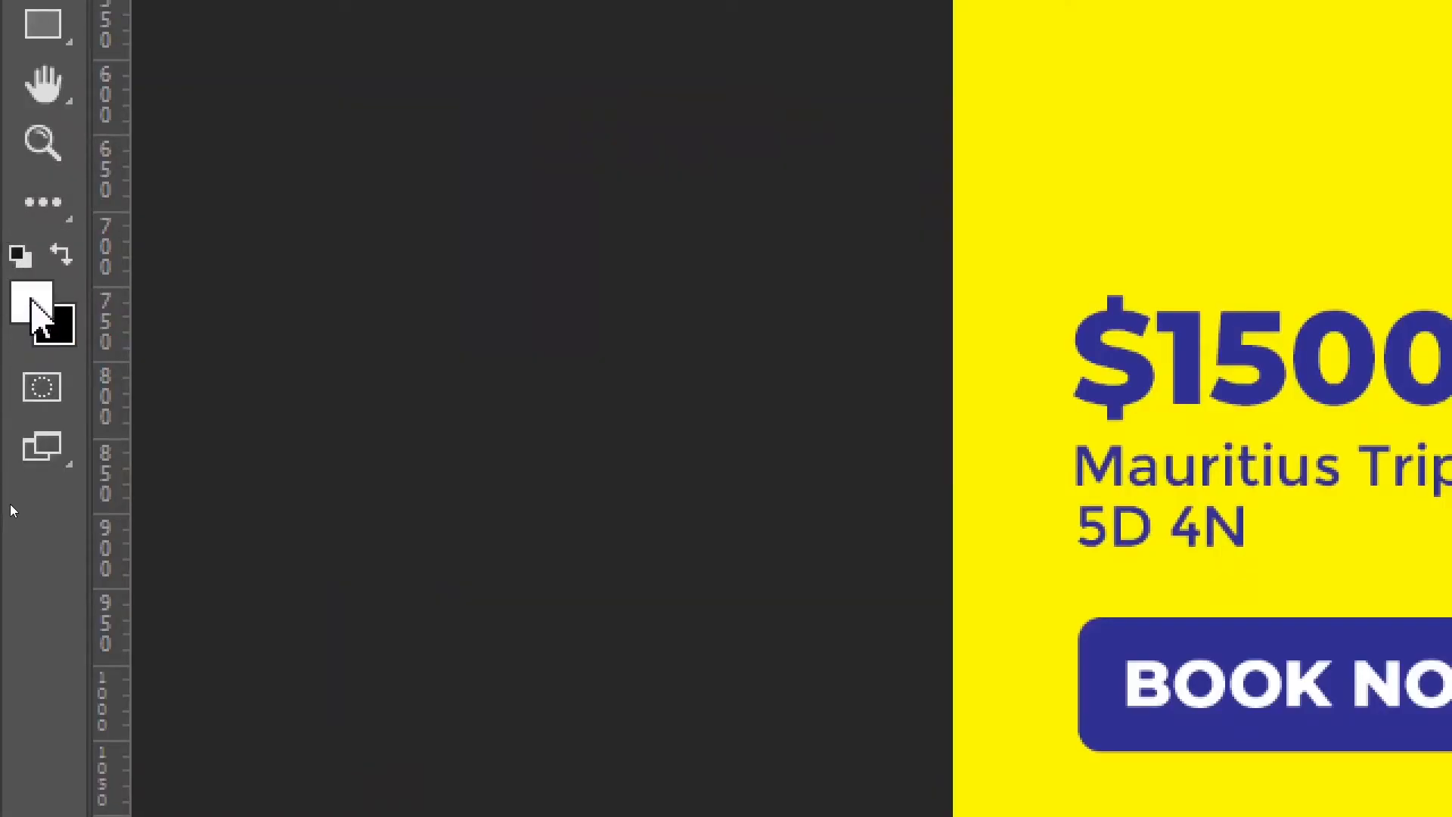
pyautogui.press('x')
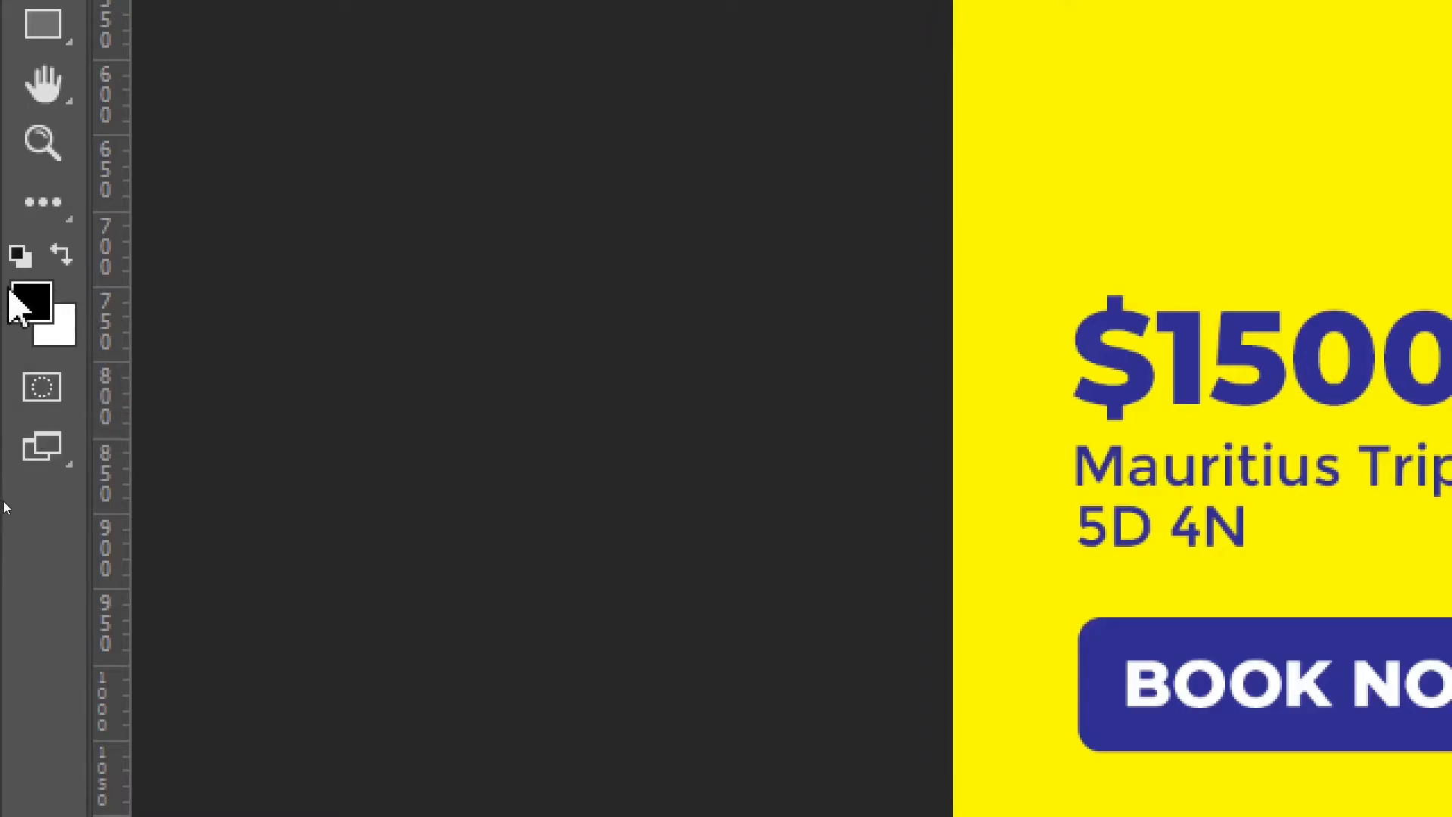
pyautogui.click(34, 304)
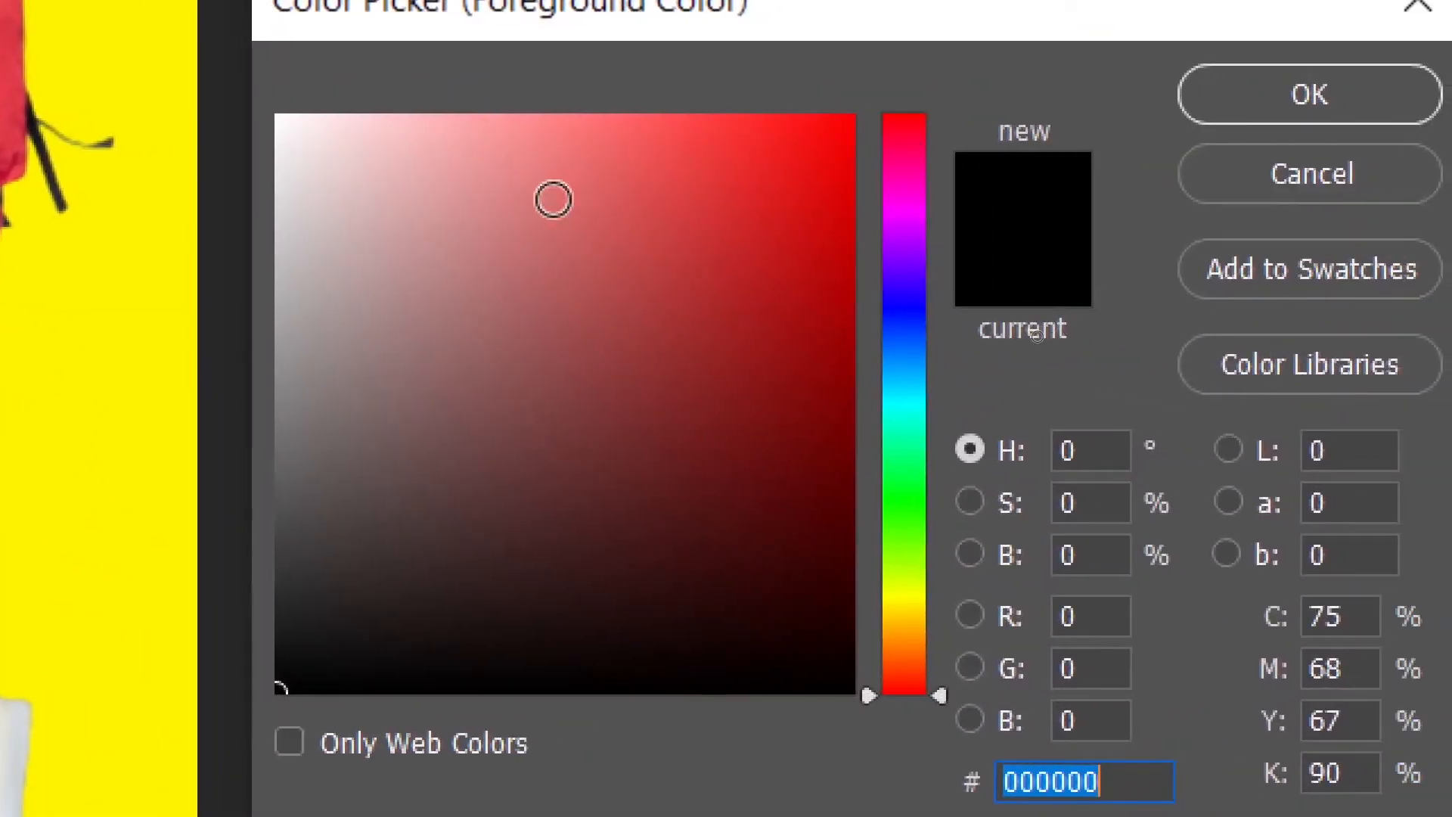
pyautogui.moveTo(488, 405); pyautogui.dragTo(152, 0)
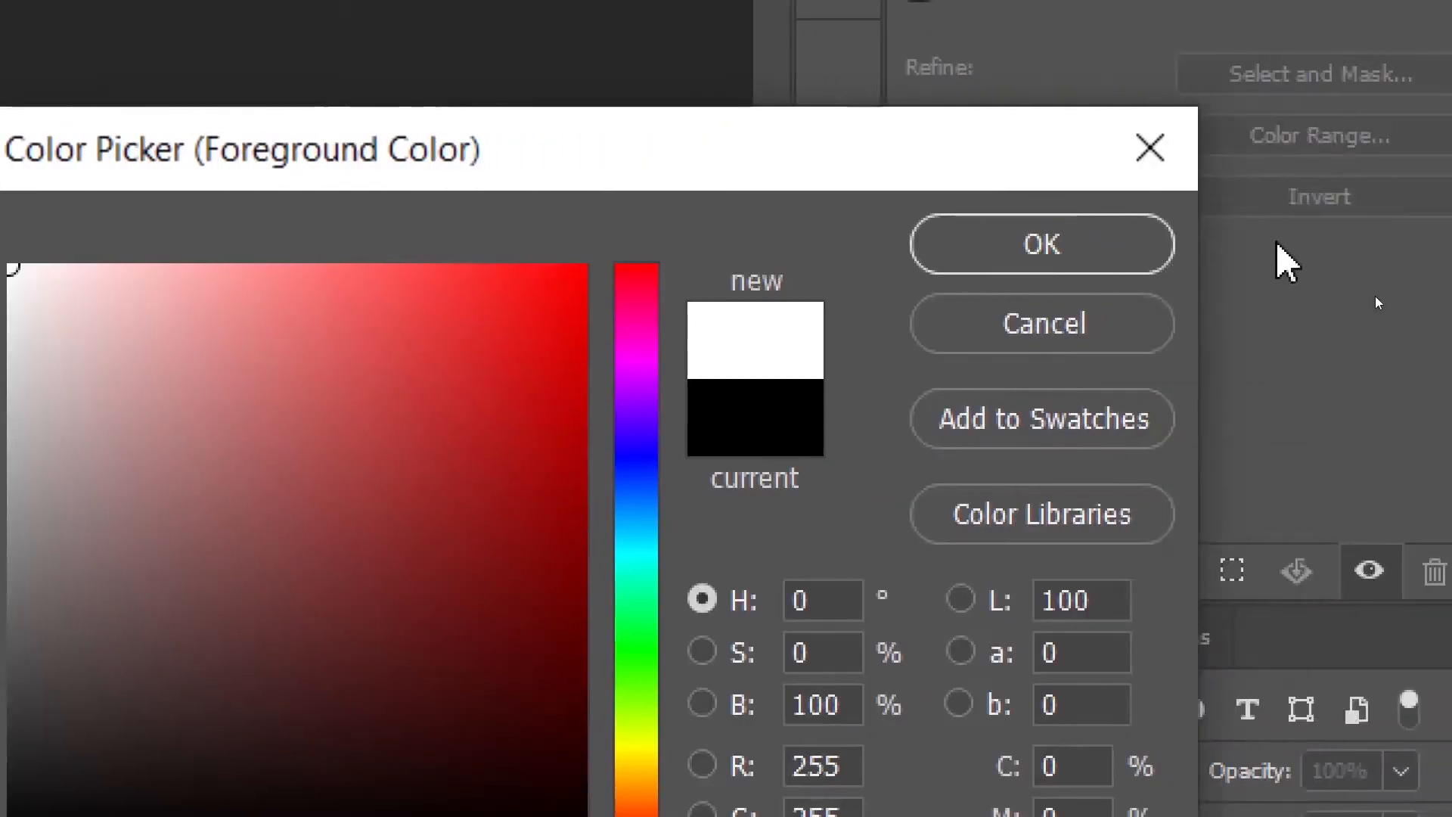
pyautogui.click(975, 243)
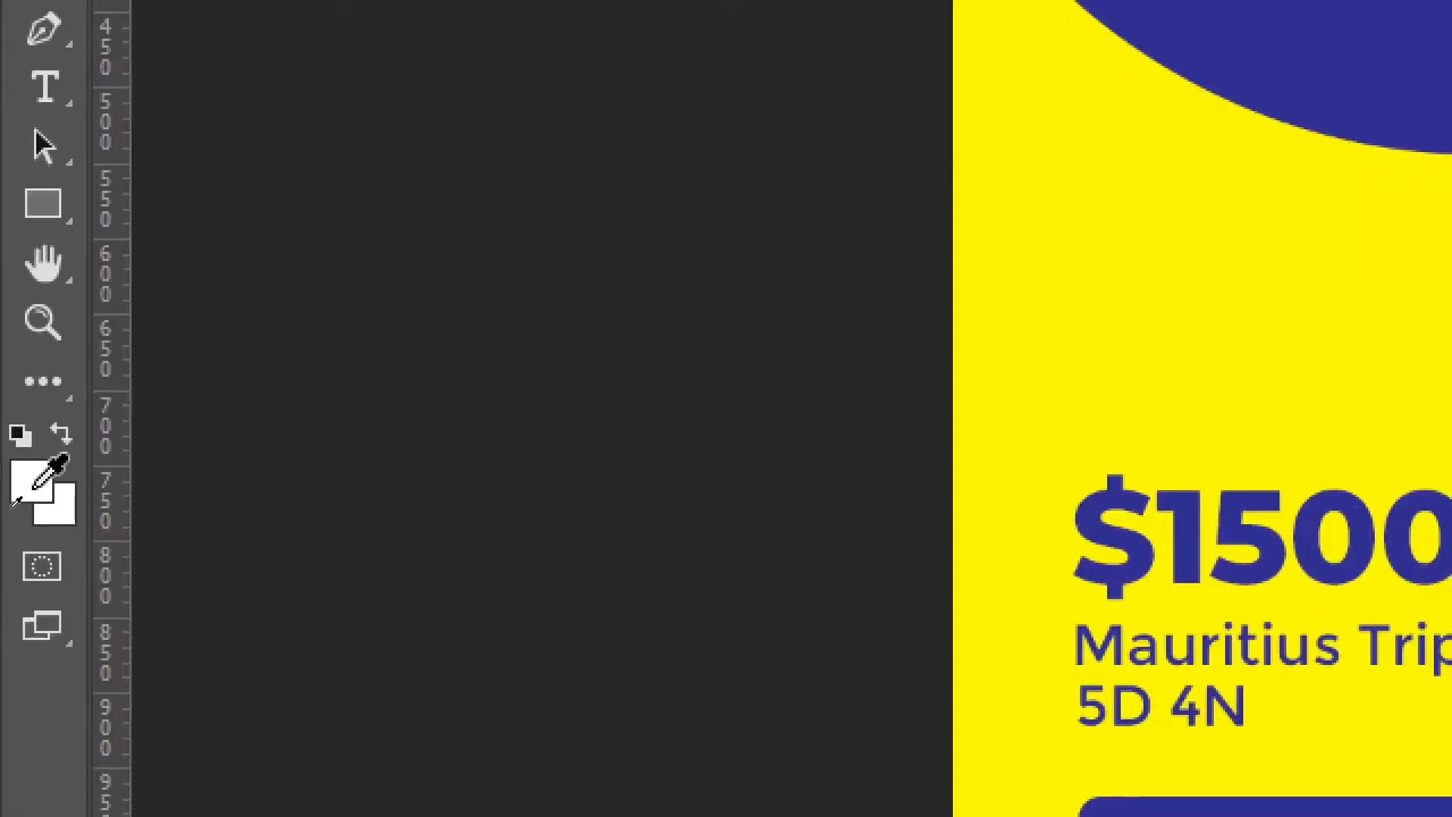
pyautogui.click(40, 474)
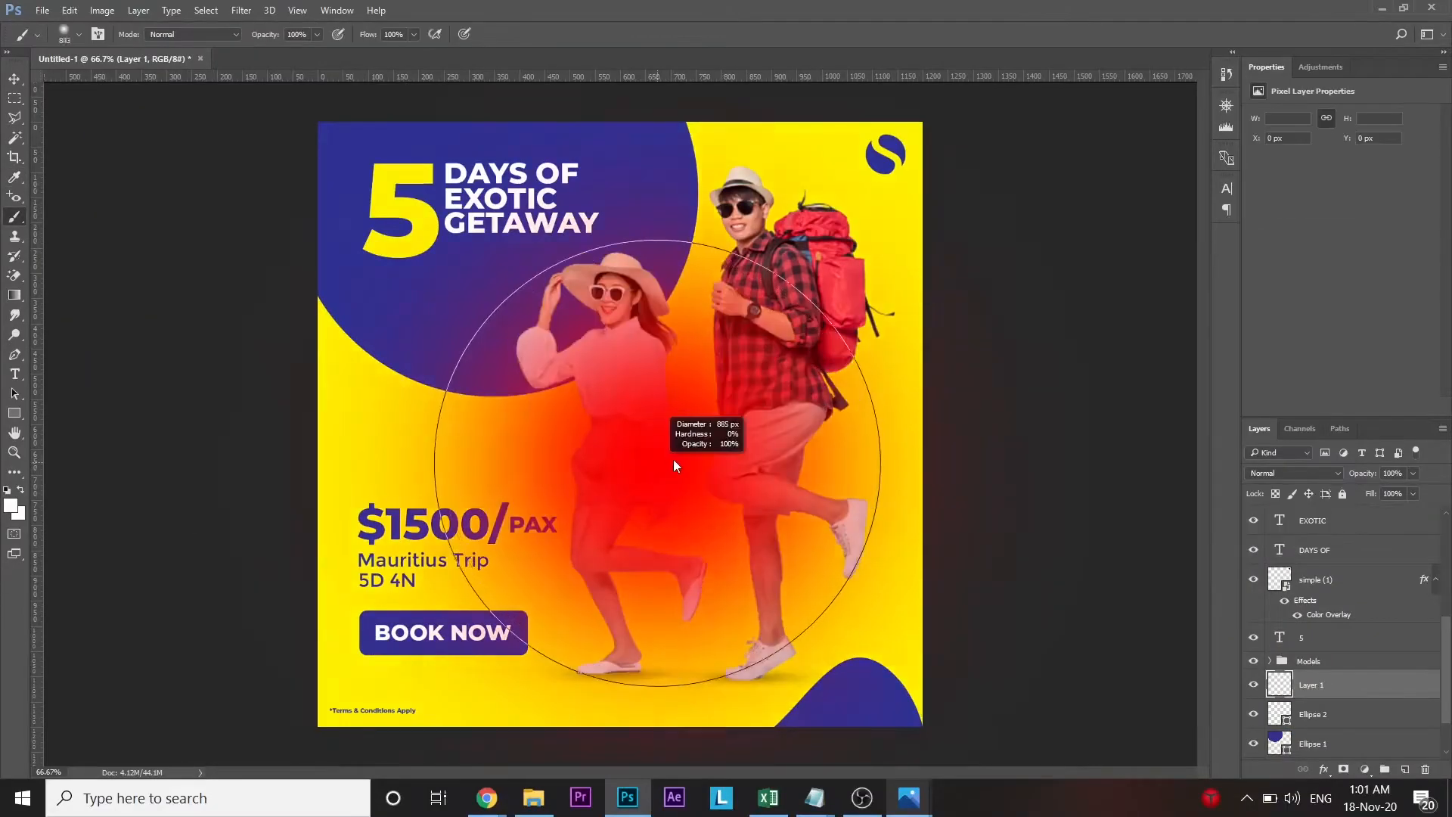
pyautogui.moveTo(673, 460)
pyautogui.mouseDown()
pyautogui.moveTo(673, 588)
pyautogui.moveTo(684, 325)
pyautogui.moveTo(653, 326)
pyautogui.mouseUp()
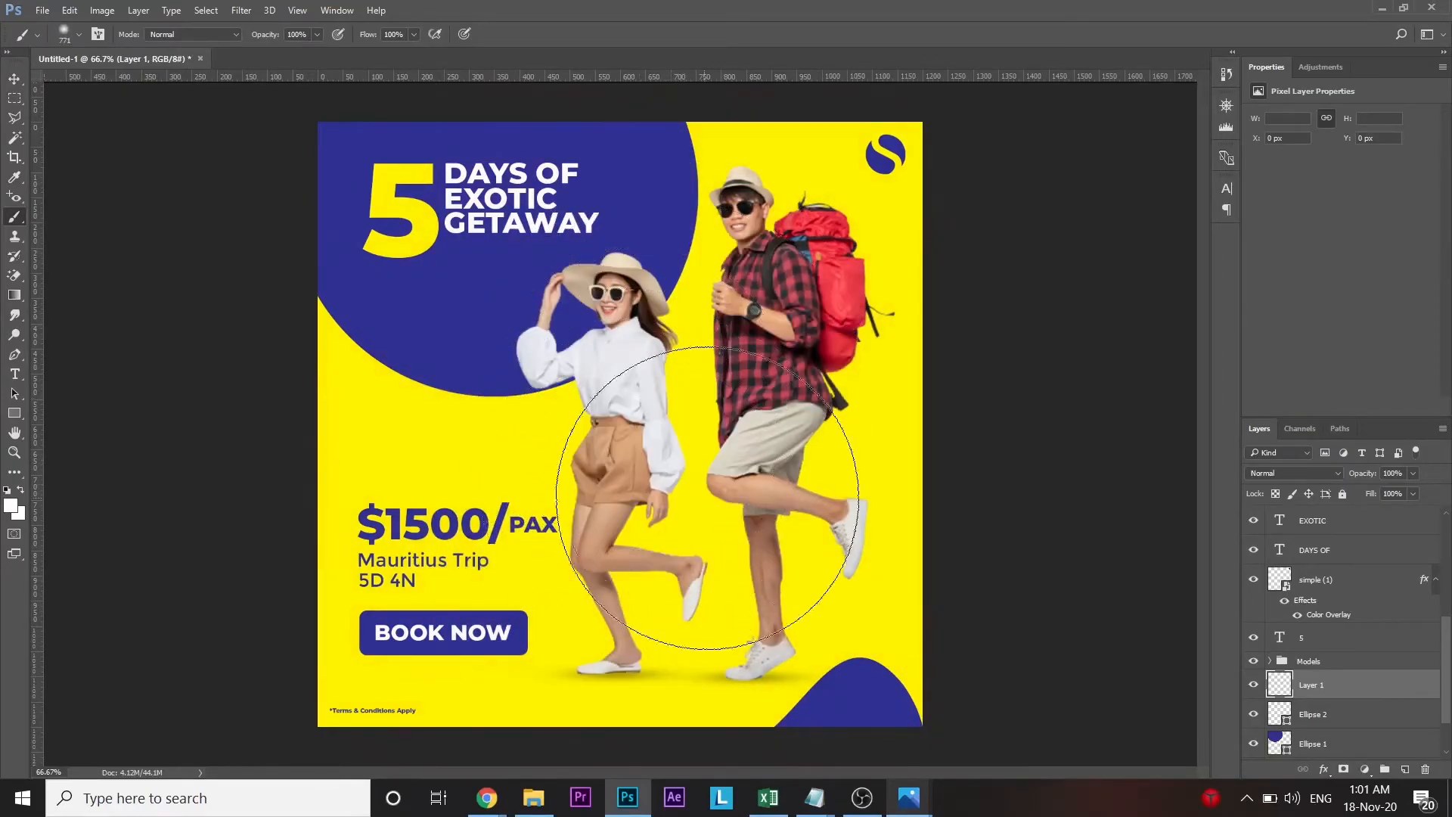
pyautogui.moveTo(705, 437); pyautogui.dragTo(651, 288)
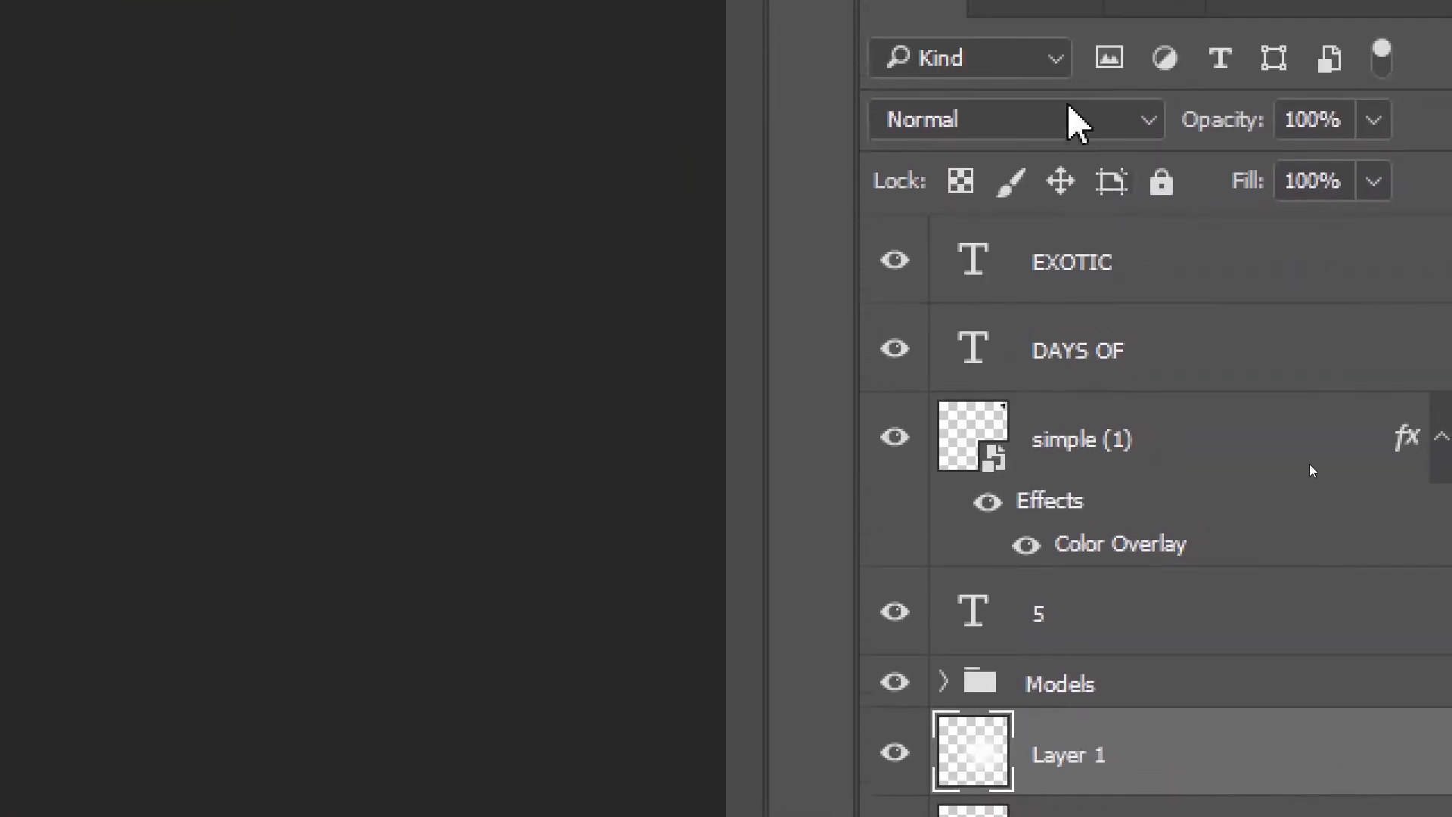
# - Set the glow layer's blend mode to Soft Light and duplicate the layer
pyautogui.click(1059, 123)
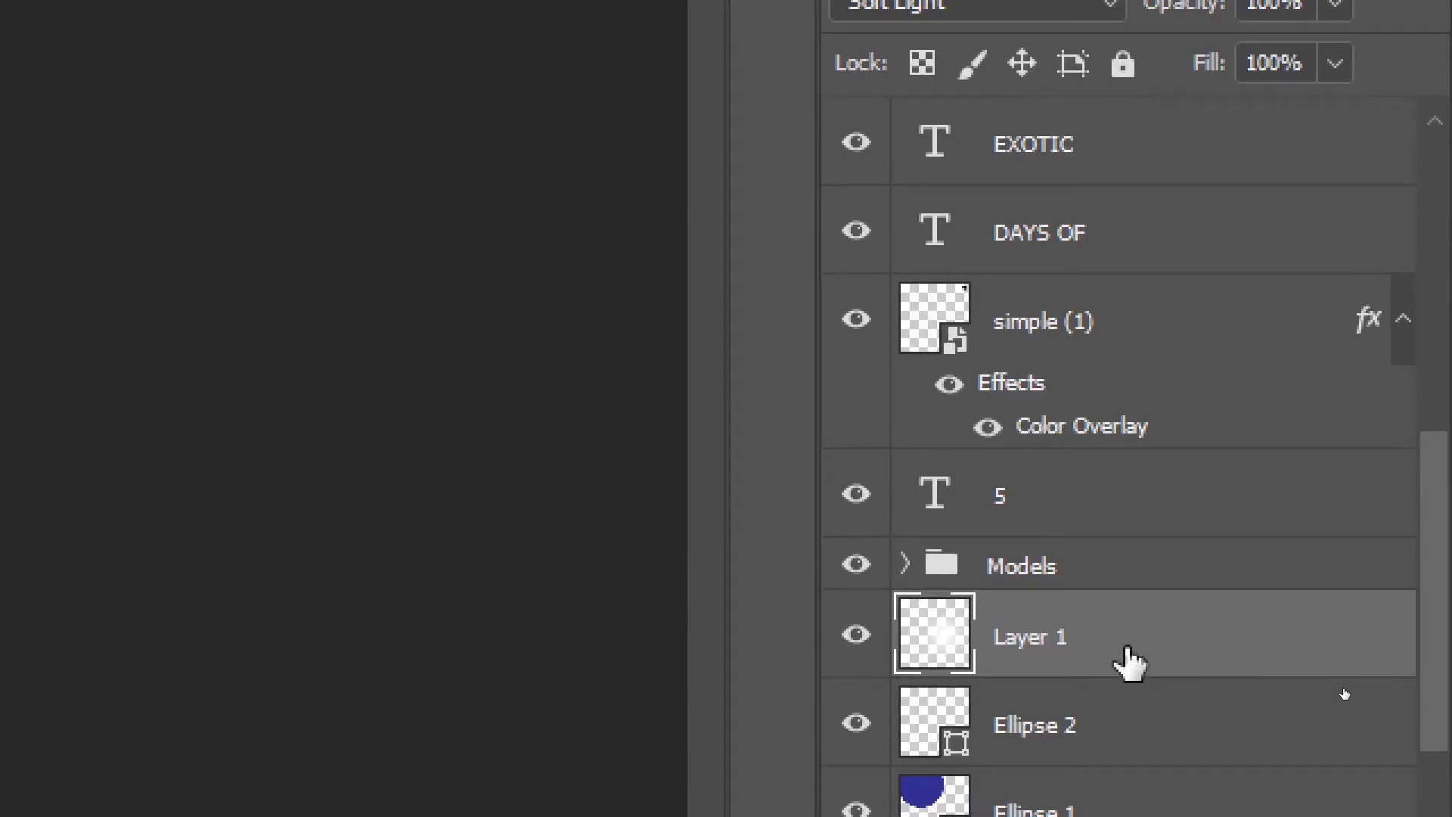
pyautogui.hotkey('ctrl', 'j')
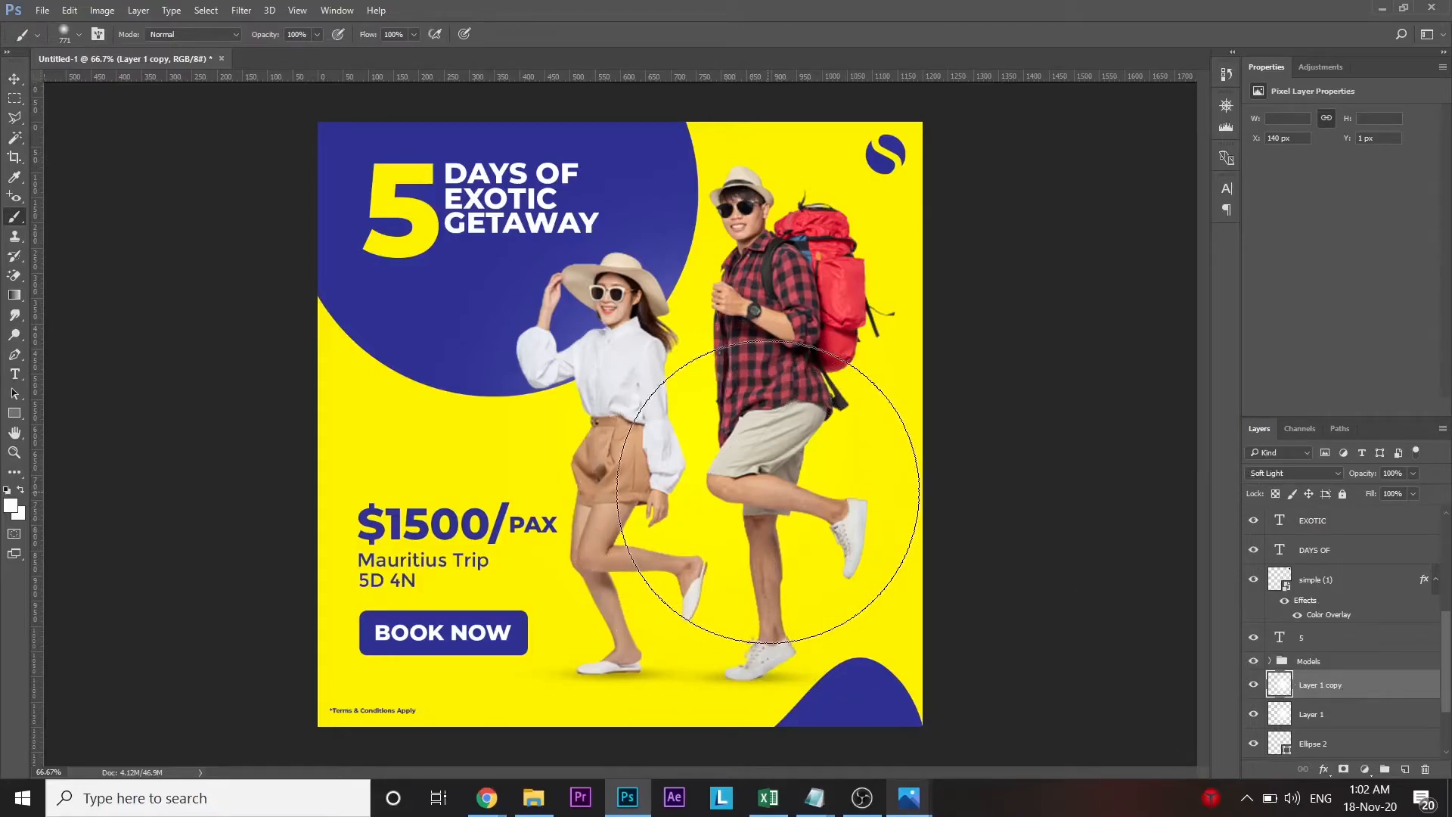
# - Compare the design with and without the glow by toggling the visibility of Layer 1 and Layer 1 copy
pyautogui.press('v')
pyautogui.click(1015, 495)
pyautogui.press('z')
pyautogui.moveTo(748, 445); pyautogui.dragTo(775, 492)
pyautogui.moveTo(775, 423); pyautogui.dragTo(636, 502)
pyautogui.scroll(-1, 1254, 681)
pyautogui.moveTo(1254, 685)
pyautogui.mouseDown()
pyautogui.moveTo(1254, 660)
pyautogui.moveTo(1254, 685)
pyautogui.mouseUp()
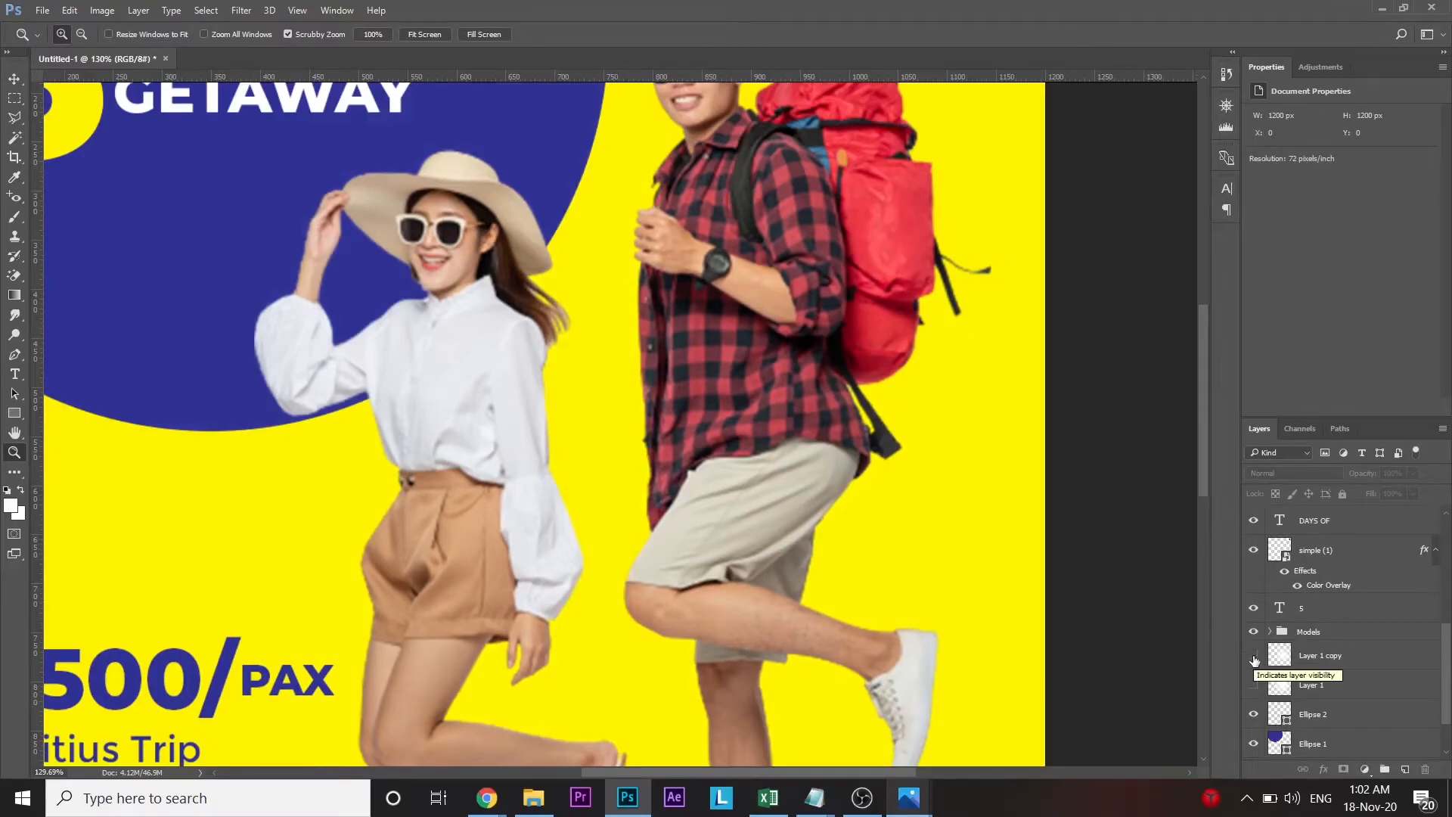
pyautogui.moveTo(737, 519); pyautogui.dragTo(677, 517)
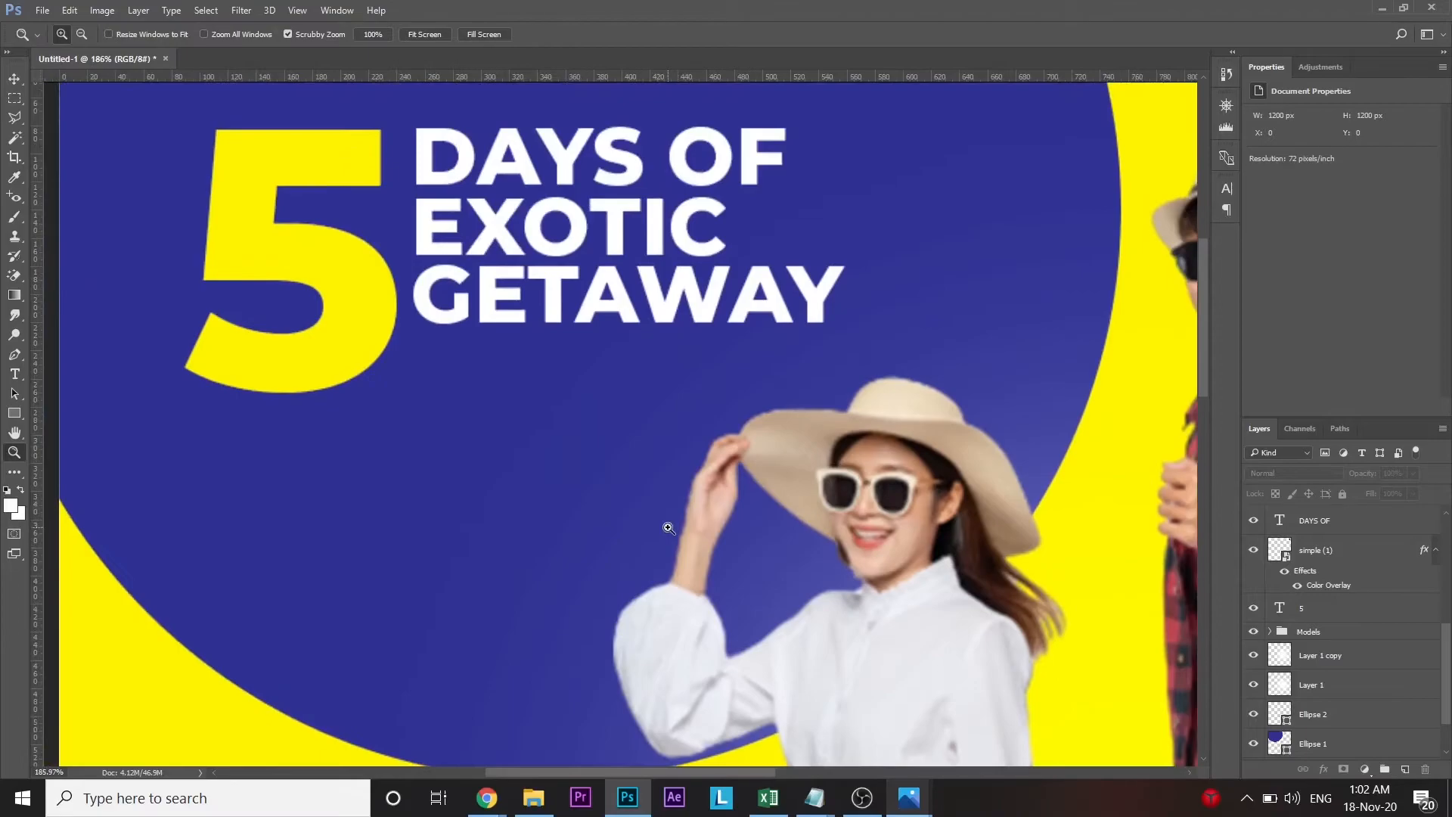
# - Move the large blue circle behind the headline about 150 px up and 50 px to the left
pyautogui.press('v')
pyautogui.click(550, 458)
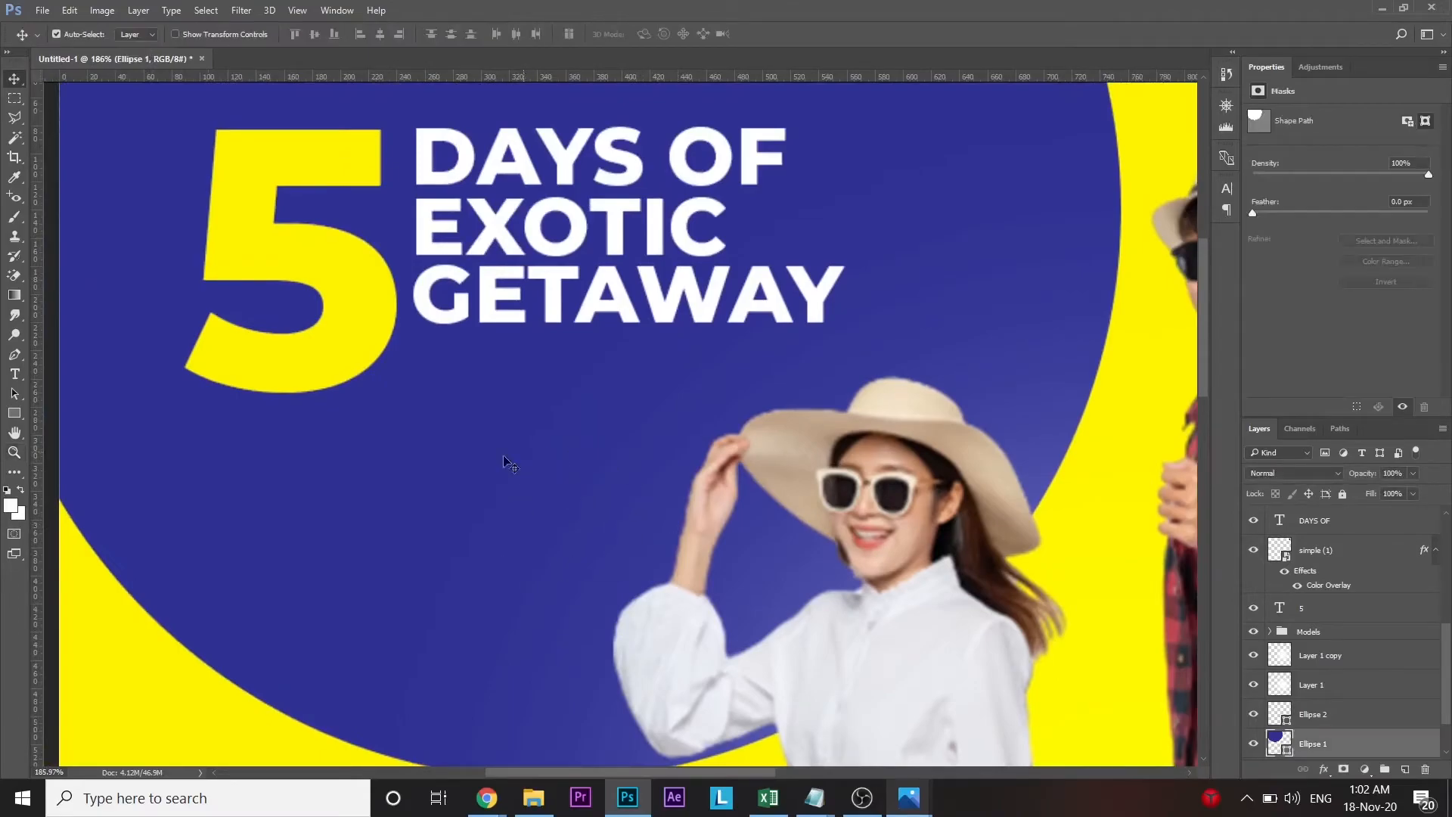
pyautogui.press('z')
pyautogui.moveTo(664, 509); pyautogui.dragTo(656, 509)
pyautogui.press('v')
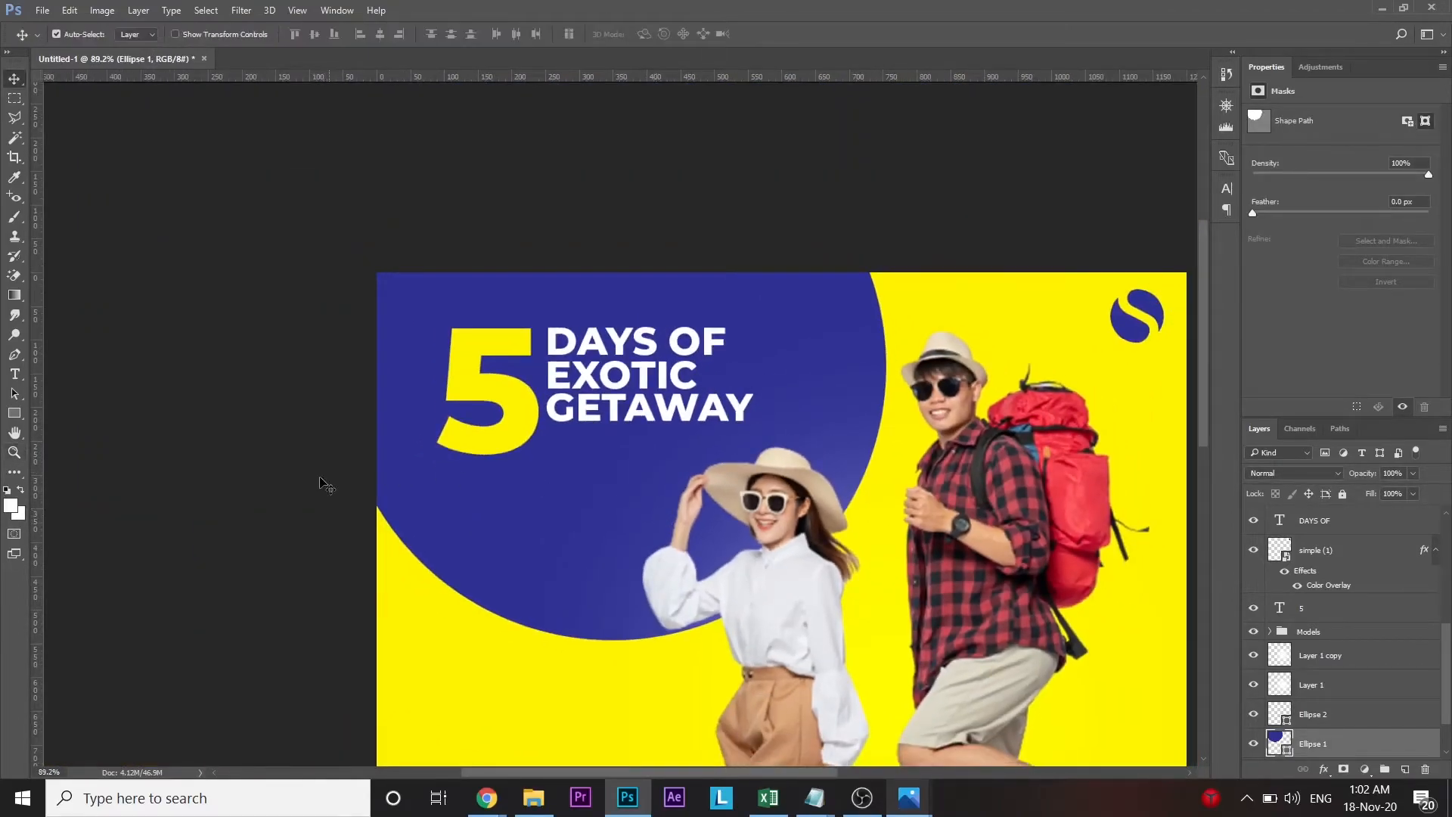
pyautogui.press('z')
pyautogui.moveTo(745, 580); pyautogui.dragTo(739, 579)
pyautogui.moveTo(679, 504); pyautogui.dragTo(608, 375)
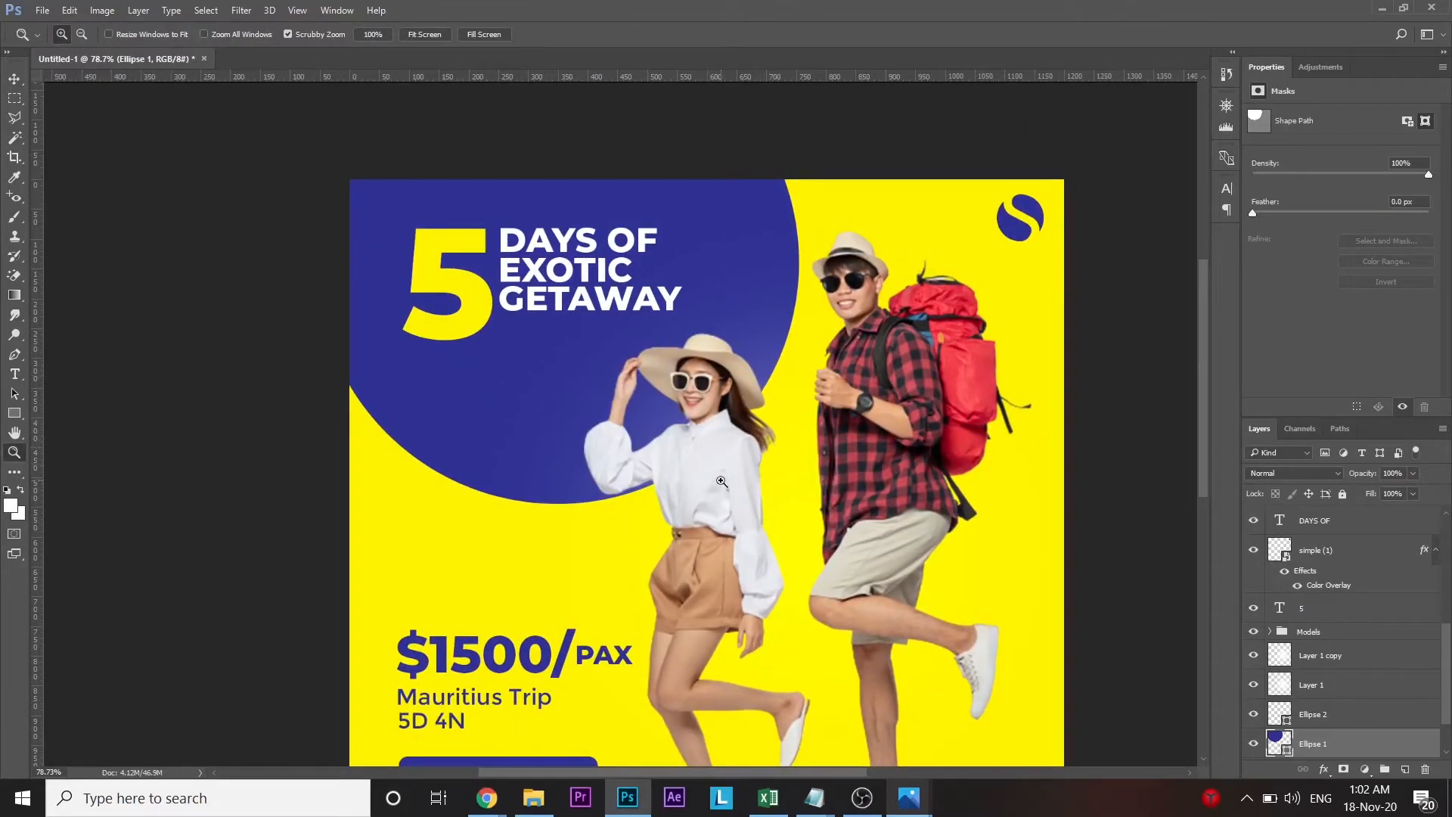
pyautogui.press('v')
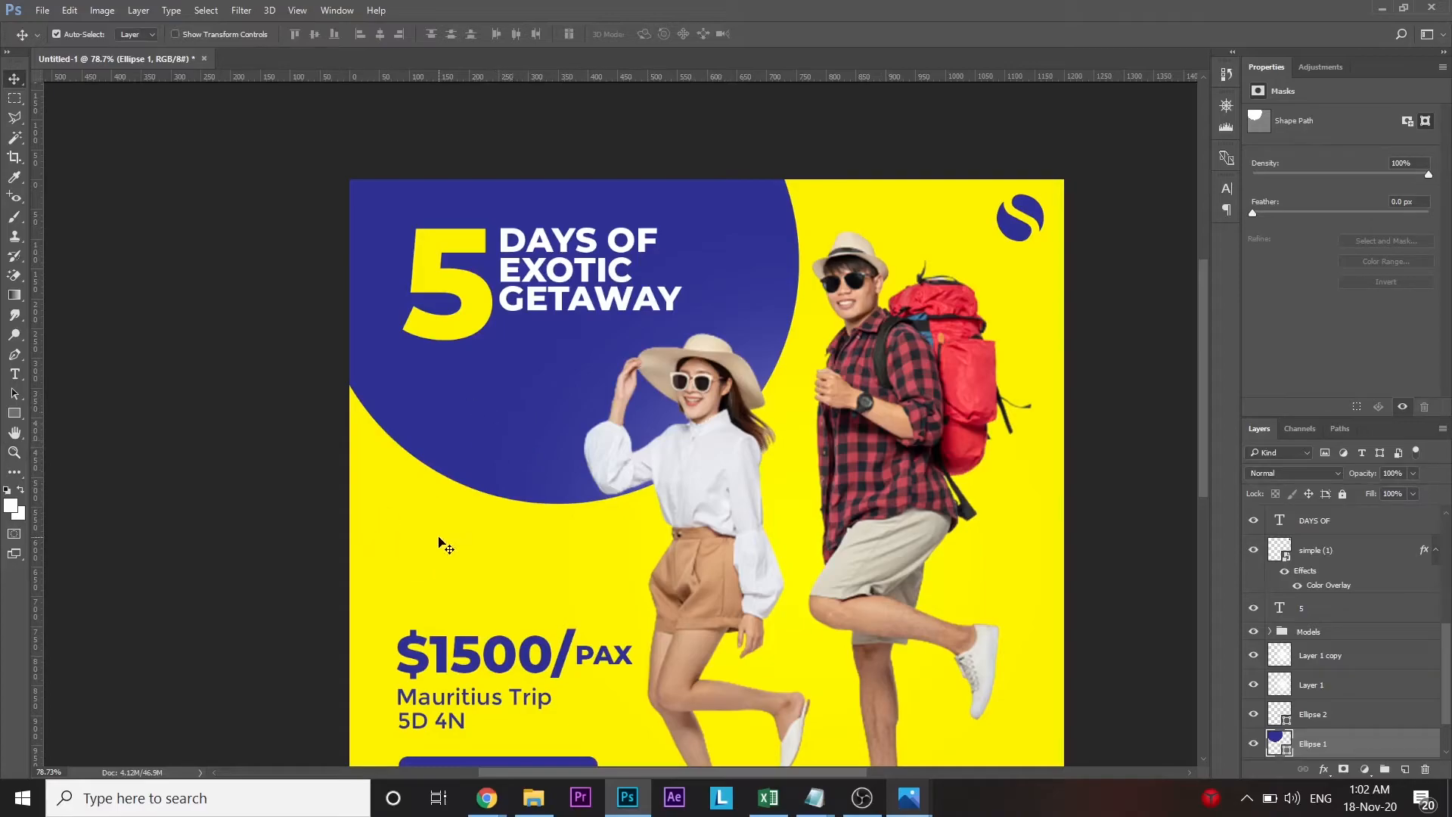
pyautogui.hotkey('shift', 'Up')
pyautogui.hotkey('shift', 'Up')
pyautogui.hotkey('shift', 'Up')
pyautogui.hotkey('shift', 'Up')
pyautogui.hotkey('shift', 'Up')
pyautogui.hotkey('shift', 'Up')
pyautogui.hotkey('shift', 'Up')
pyautogui.hotkey('shift', 'Left')
pyautogui.hotkey('shift', 'Up')
pyautogui.hotkey('shift', 'Up')
pyautogui.hotkey('shift', 'Up')
pyautogui.hotkey('shift', 'Up')
pyautogui.hotkey('shift', 'Left')
pyautogui.hotkey('shift', 'Up')
pyautogui.hotkey('shift', 'Left')
pyautogui.hotkey('shift', 'Left')
pyautogui.hotkey('shift', 'Left')
pyautogui.hotkey('shift', 'Up')
pyautogui.hotkey('shift', 'Up')
pyautogui.hotkey('shift', 'Up')
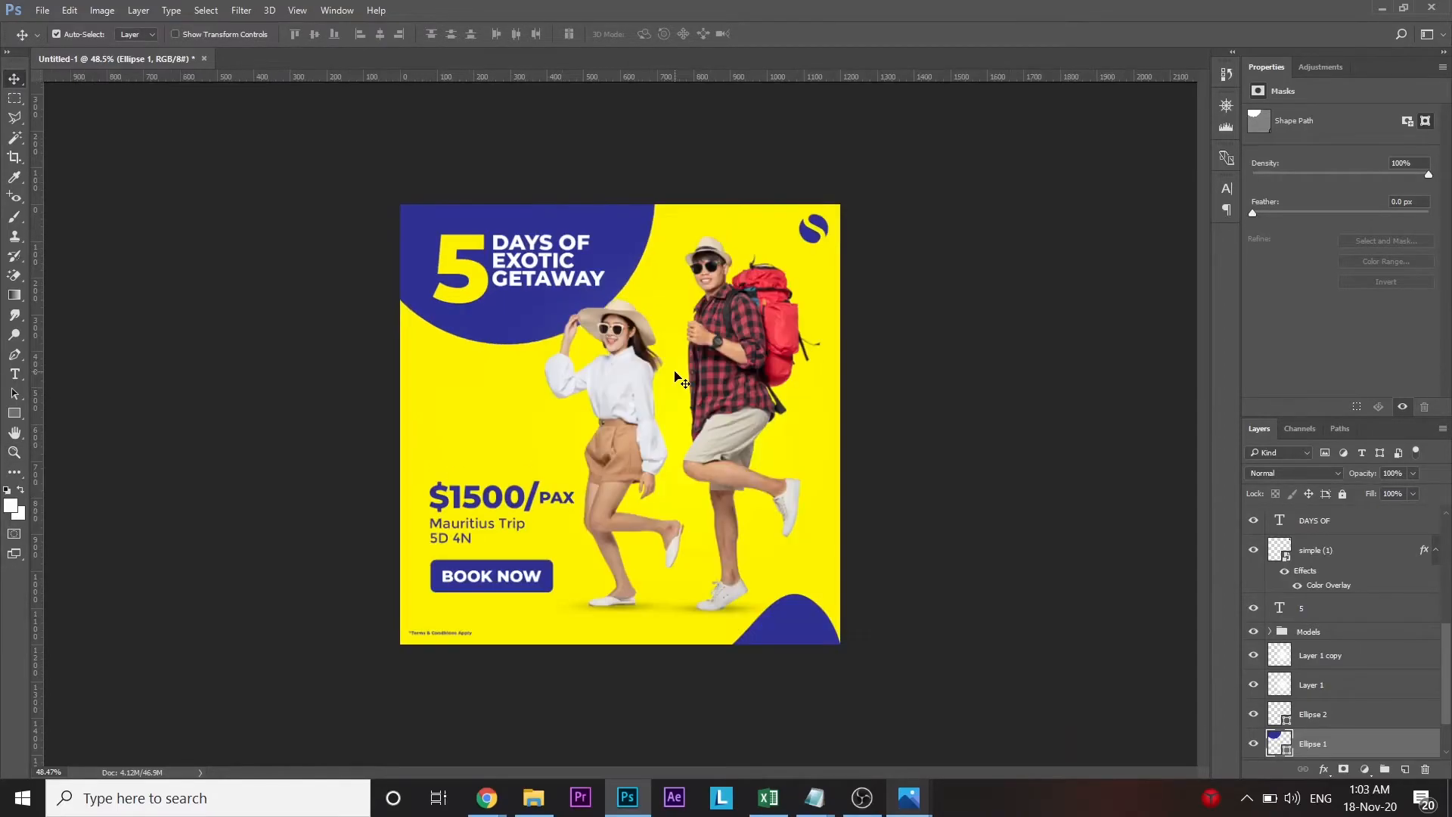
pyautogui.hotkey('shift', 'Down')
# - Examine the empty space around the price, trip details and BOOK NOW button against the whole layout
pyautogui.press('z')
pyautogui.click(583, 358)
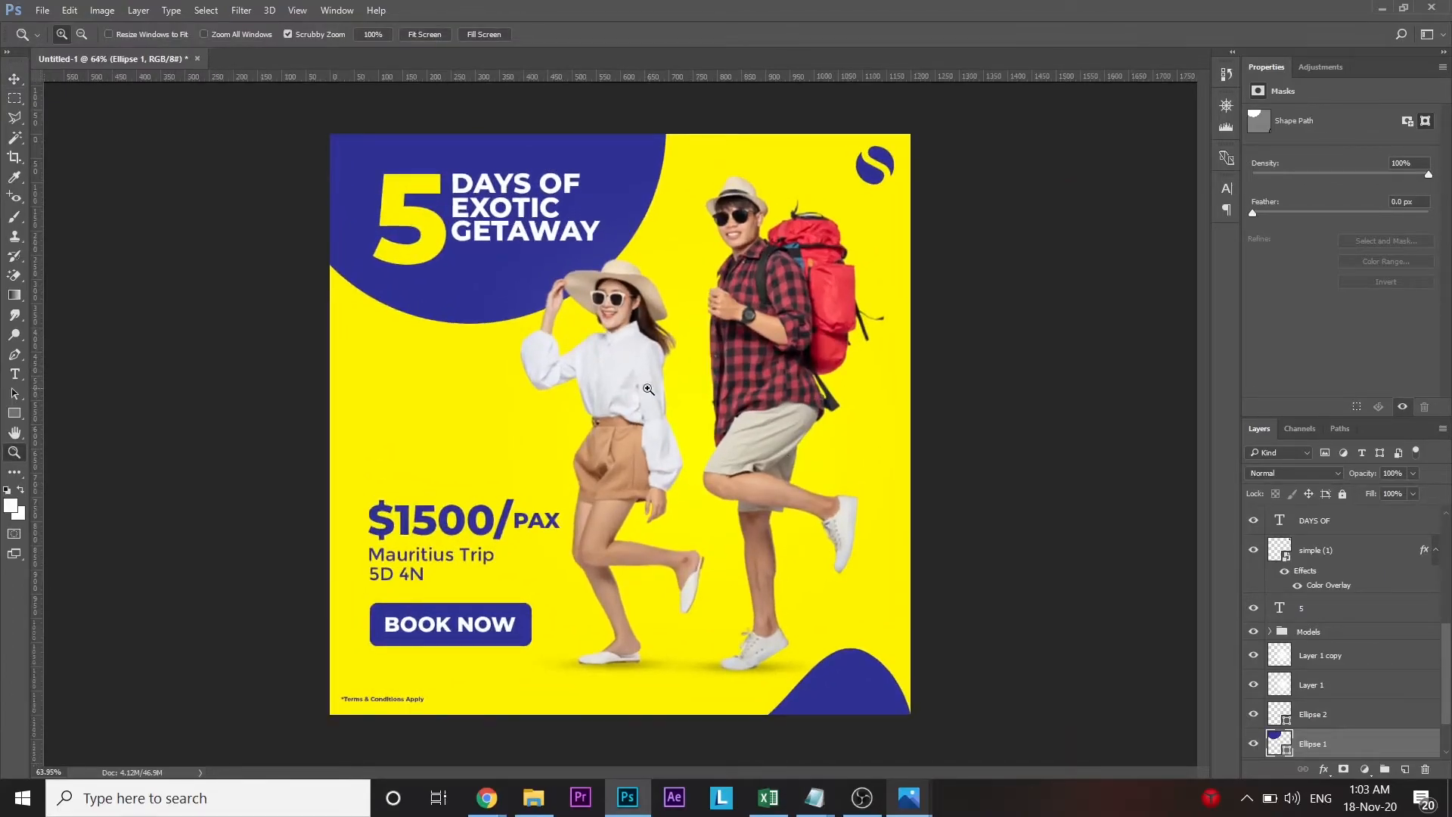
pyautogui.moveTo(490, 632); pyautogui.dragTo(684, 606)
pyautogui.press('m')
pyautogui.moveTo(288, 362); pyautogui.dragTo(699, 665)
pyautogui.hotkey('ctrl', 'd')
pyautogui.press('z')
pyautogui.moveTo(664, 587); pyautogui.dragTo(621, 587)
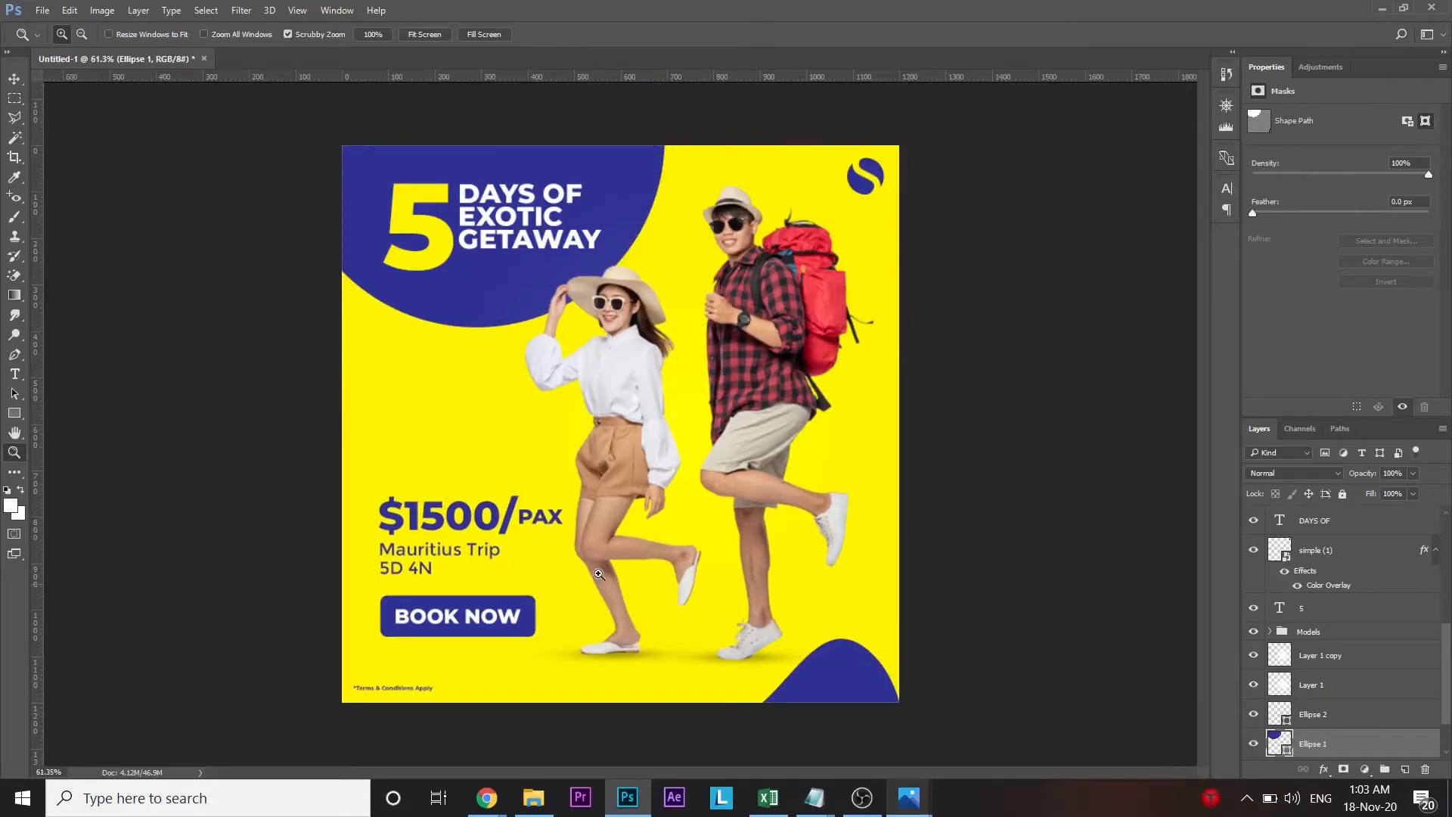
pyautogui.hotkey('ctrl', '0')
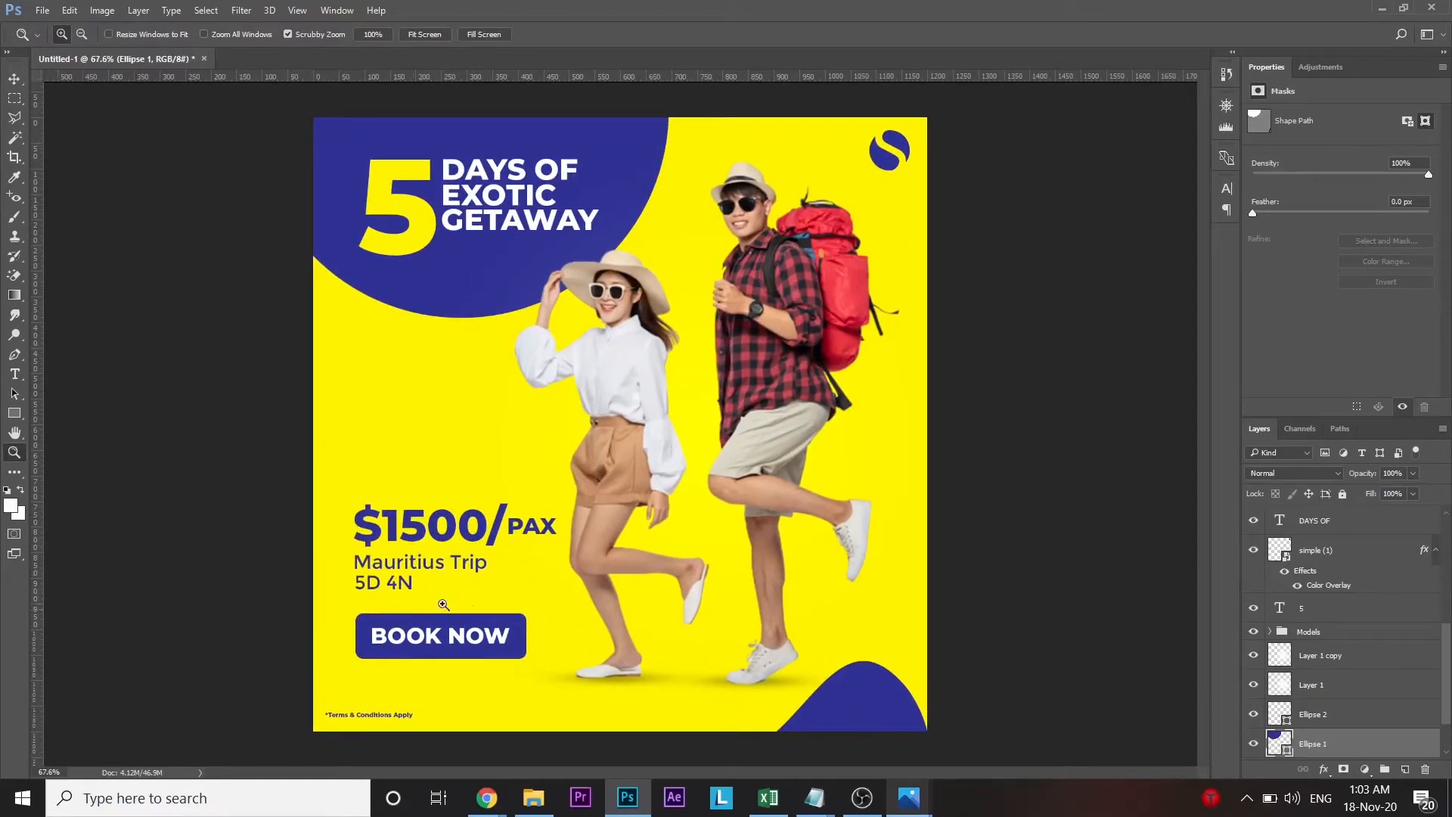
# - Move the $1500/ price, PAX, Mauritius Trip, 5D 4N and the BOOK NOW button together up by about 100 px
pyautogui.scroll(5, 1353, 712)
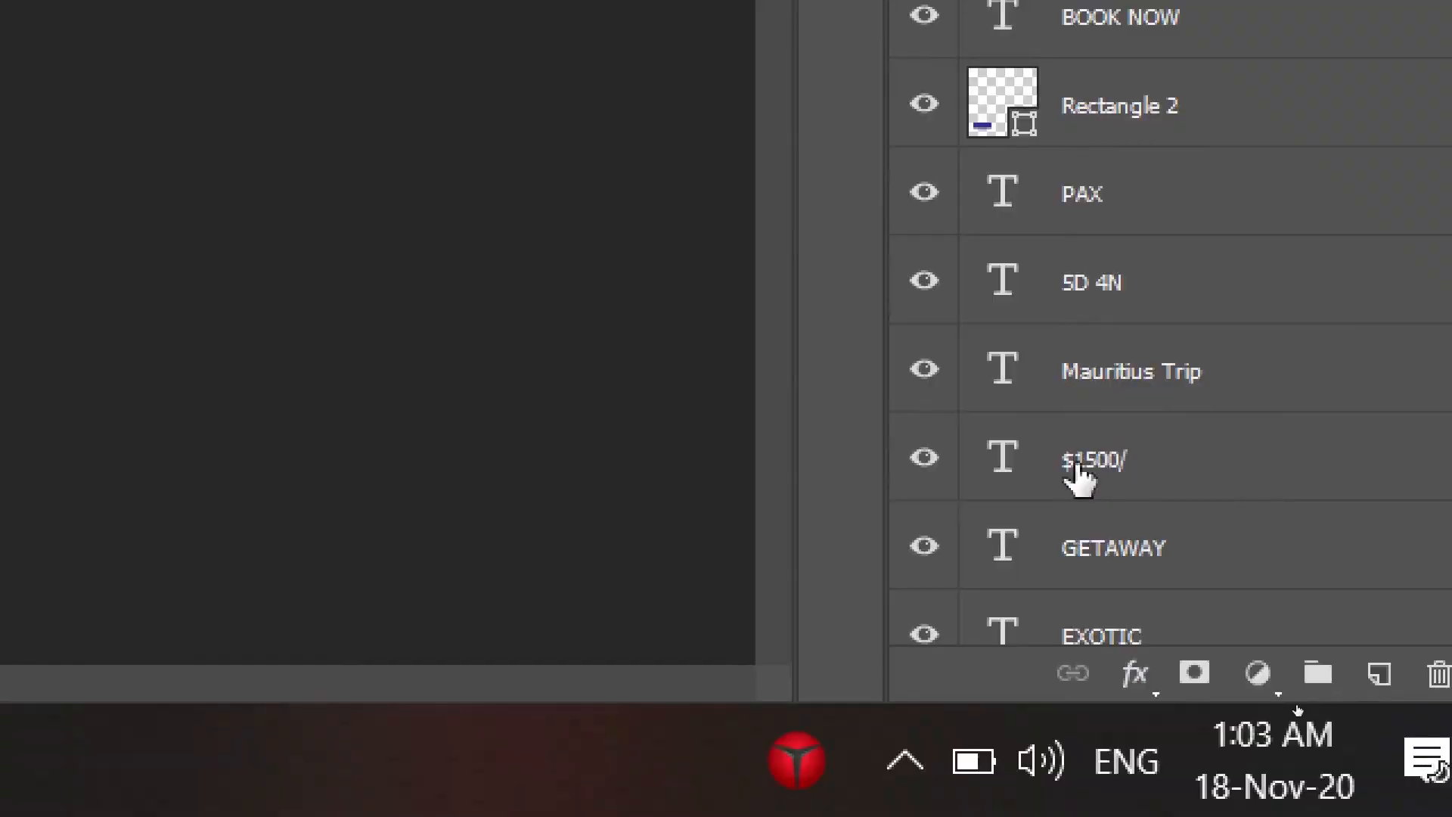
pyautogui.click(1316, 676)
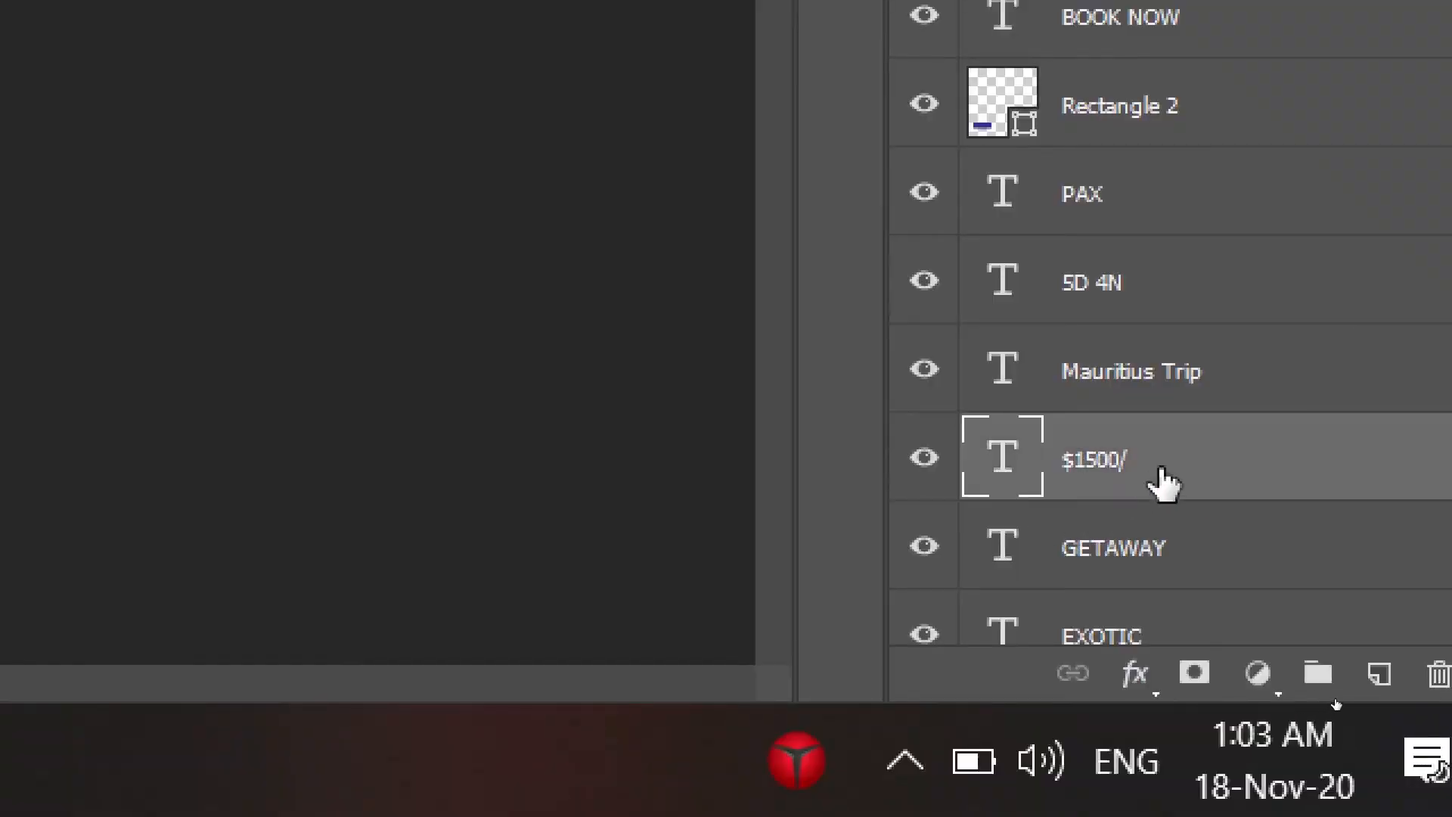
pyautogui.keyDown('shift'); pyautogui.click(1223, 371); pyautogui.keyUp('shift')
pyautogui.keyDown('shift'); pyautogui.click(1132, 279); pyautogui.keyUp('shift')
pyautogui.keyDown('shift'); pyautogui.click(1157, 178); pyautogui.keyUp('shift')
pyautogui.keyDown('shift'); pyautogui.click(1180, 23); pyautogui.keyUp('shift')
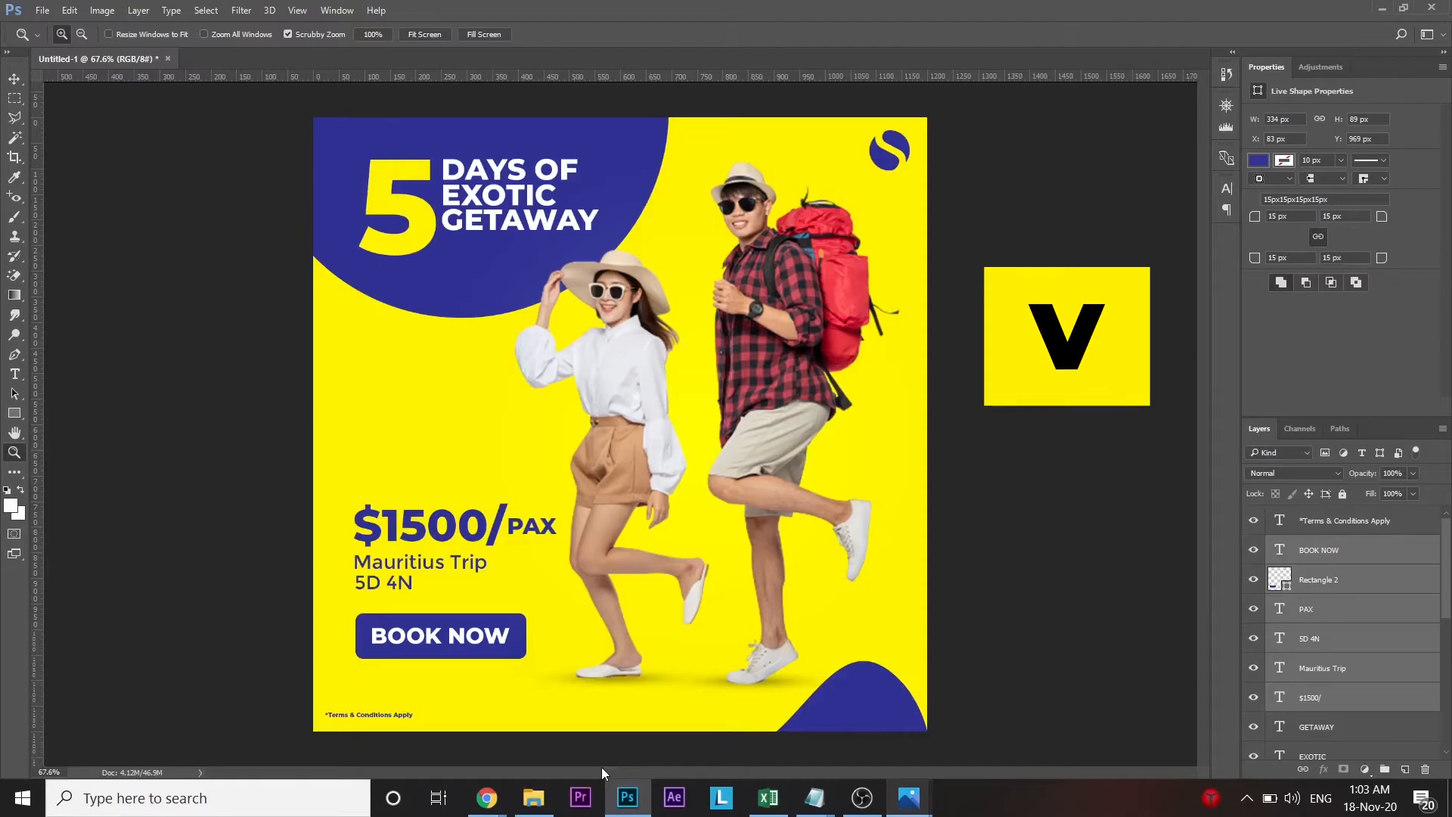
pyautogui.press('v')
pyautogui.hotkey('shift', 'Up')
pyautogui.hotkey('shift', 'Up')
pyautogui.hotkey('shift', 'Up')
pyautogui.hotkey('shift', 'Up')
pyautogui.hotkey('shift', 'Up')
pyautogui.hotkey('shift', 'Up')
pyautogui.hotkey('shift', 'Up')
pyautogui.hotkey('shift', 'Up')
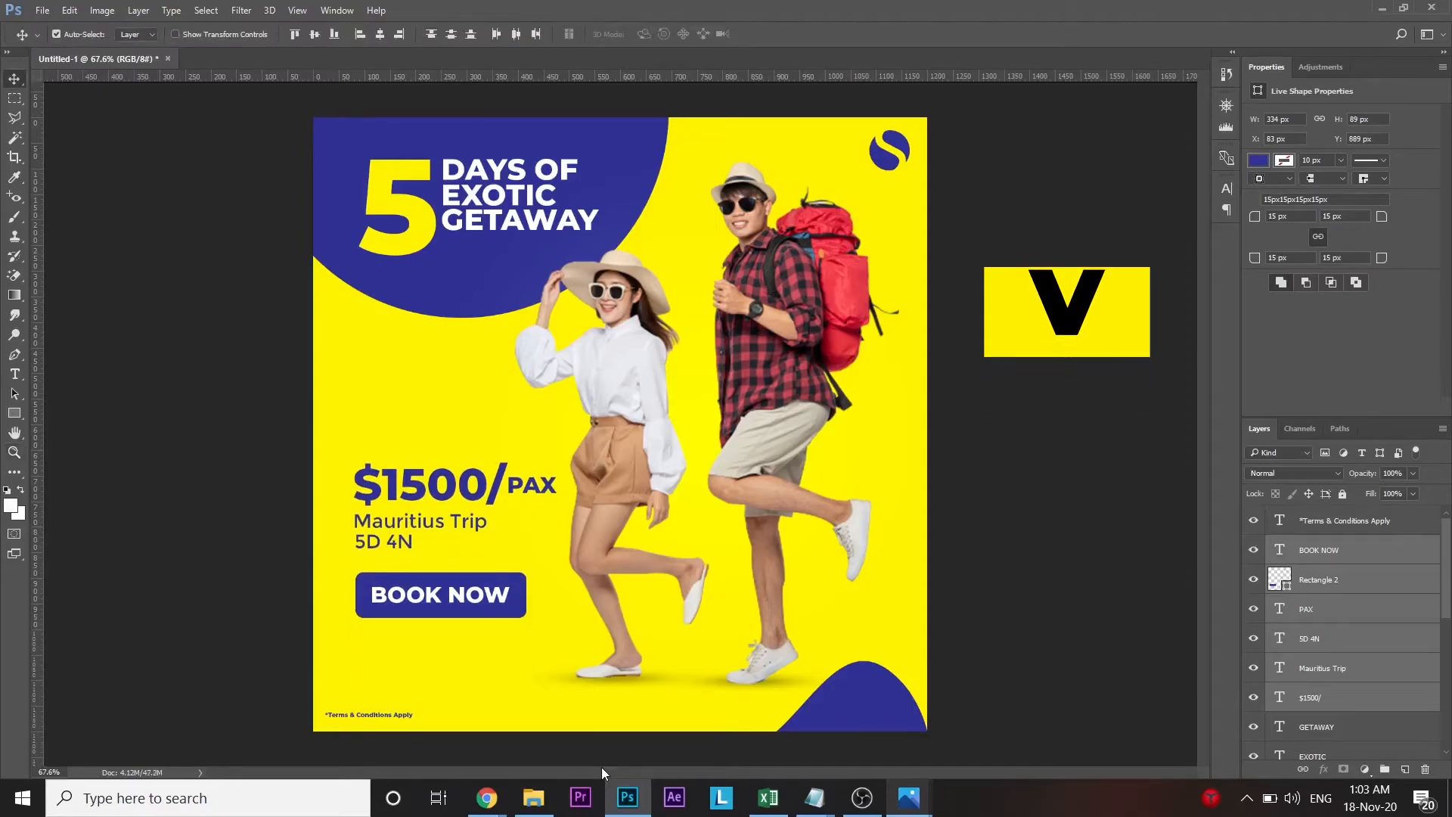
pyautogui.hotkey('shift', 'Up')
pyautogui.hotkey('shift', 'Up')
pyautogui.hotkey('shift', 'Up')
pyautogui.hotkey('shift', 'Up')
pyautogui.hotkey('shift', 'Up')
pyautogui.hotkey('shift', 'Up')
pyautogui.hotkey('shift', 'Up')
pyautogui.hotkey('shift', 'Up')
pyautogui.hotkey('shift', 'Up')
pyautogui.hotkey('shift', 'Up')
pyautogui.hotkey('shift', 'Up')
pyautogui.hotkey('shift', 'Up')
pyautogui.hotkey('shift', 'Up')
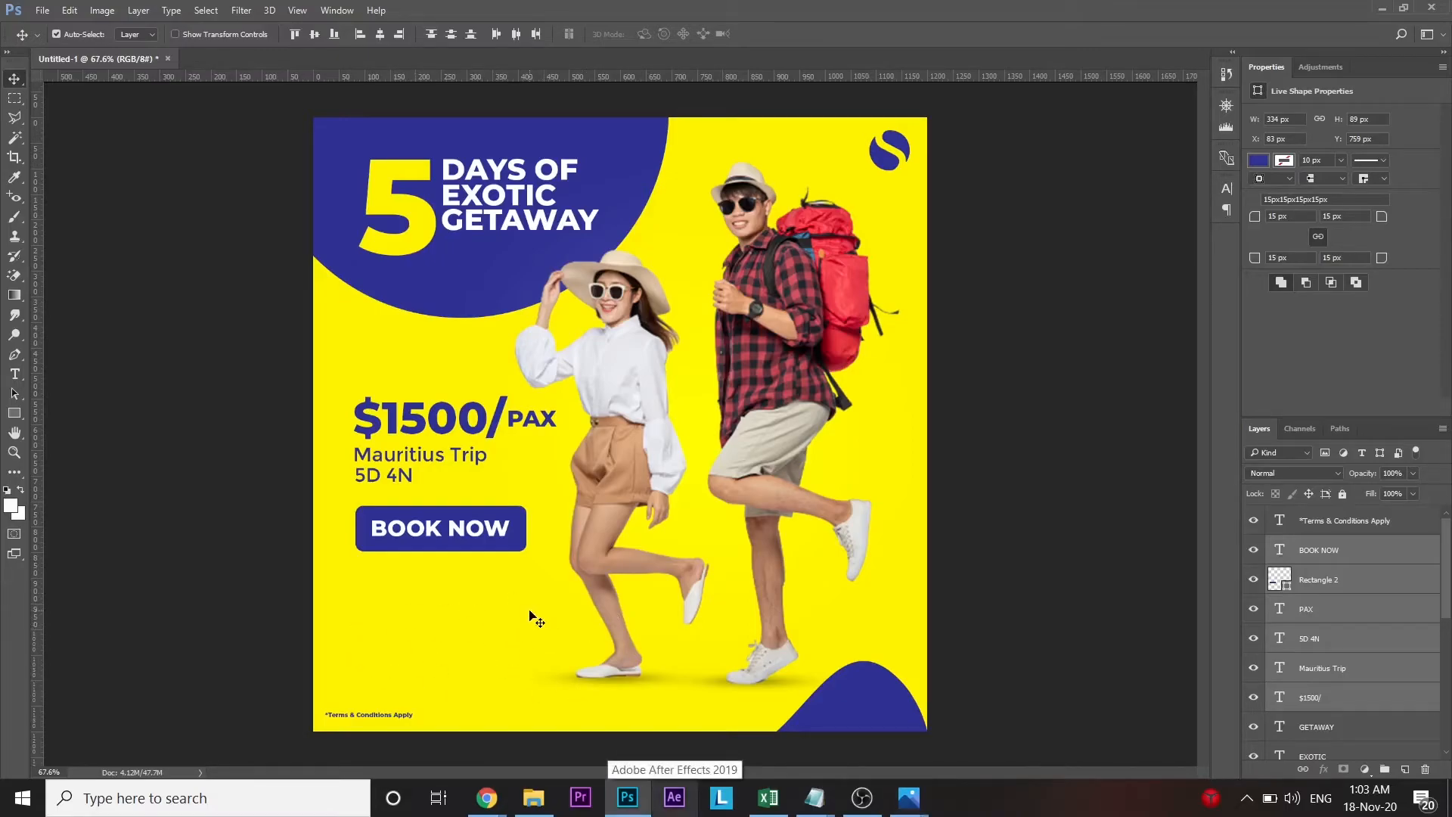
pyautogui.hotkey('shift', 'Down')
pyautogui.hotkey('shift', 'Down')
pyautogui.hotkey('shift', 'Down')
pyautogui.hotkey('shift', 'Down')
pyautogui.hotkey('shift', 'Down')
pyautogui.hotkey('shift', 'Down')
pyautogui.hotkey('shift', 'Down')
pyautogui.hotkey('shift', 'Down')
pyautogui.hotkey('shift', 'Down')
pyautogui.hotkey('shift', 'Down')
pyautogui.hotkey('shift', 'Down')
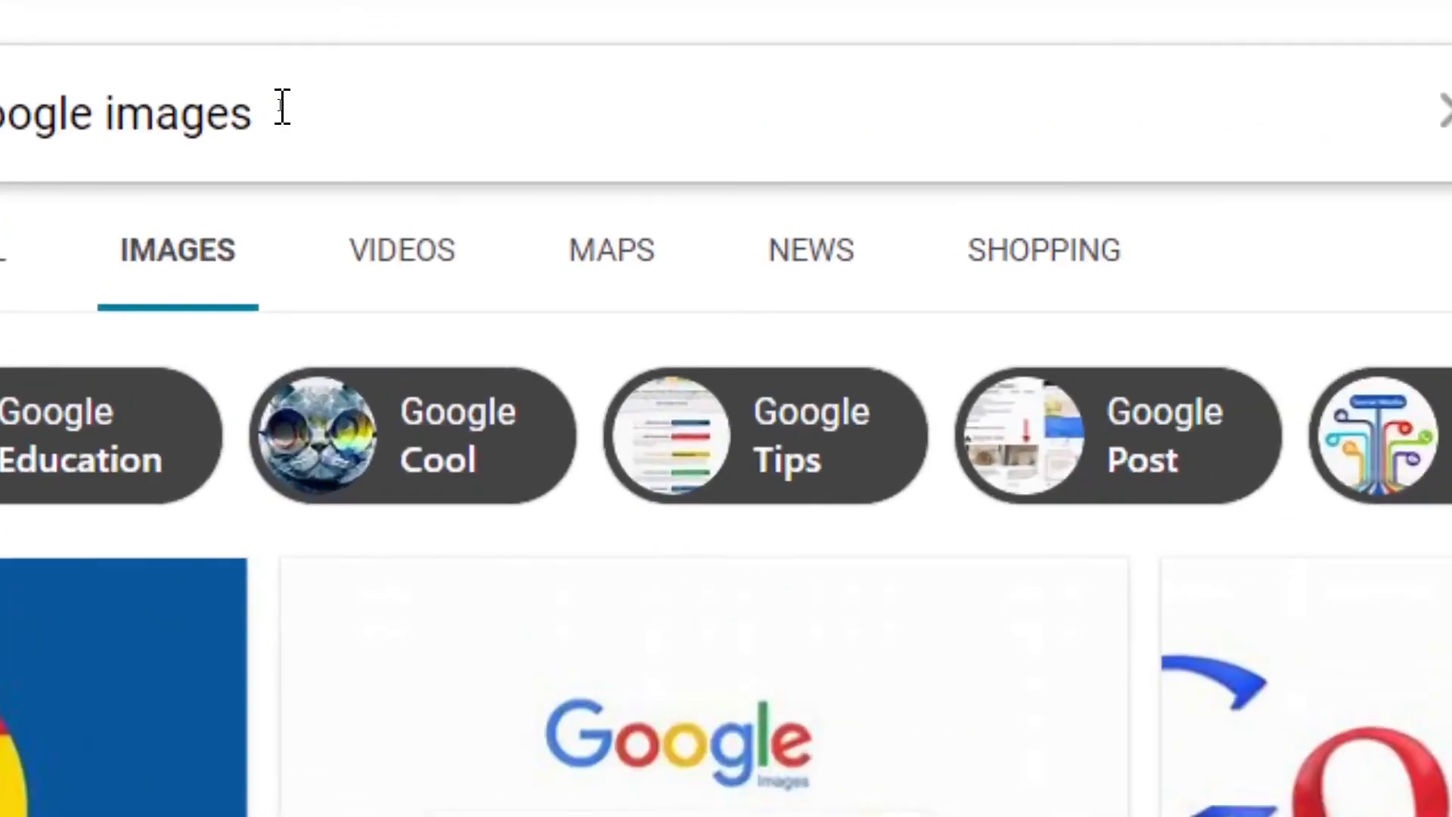
# - Switch to the browser, search Bing Images for "bahamas" and look through the results for a beach photo
pyautogui.moveTo(281, 106); pyautogui.dragTo(161, 103)
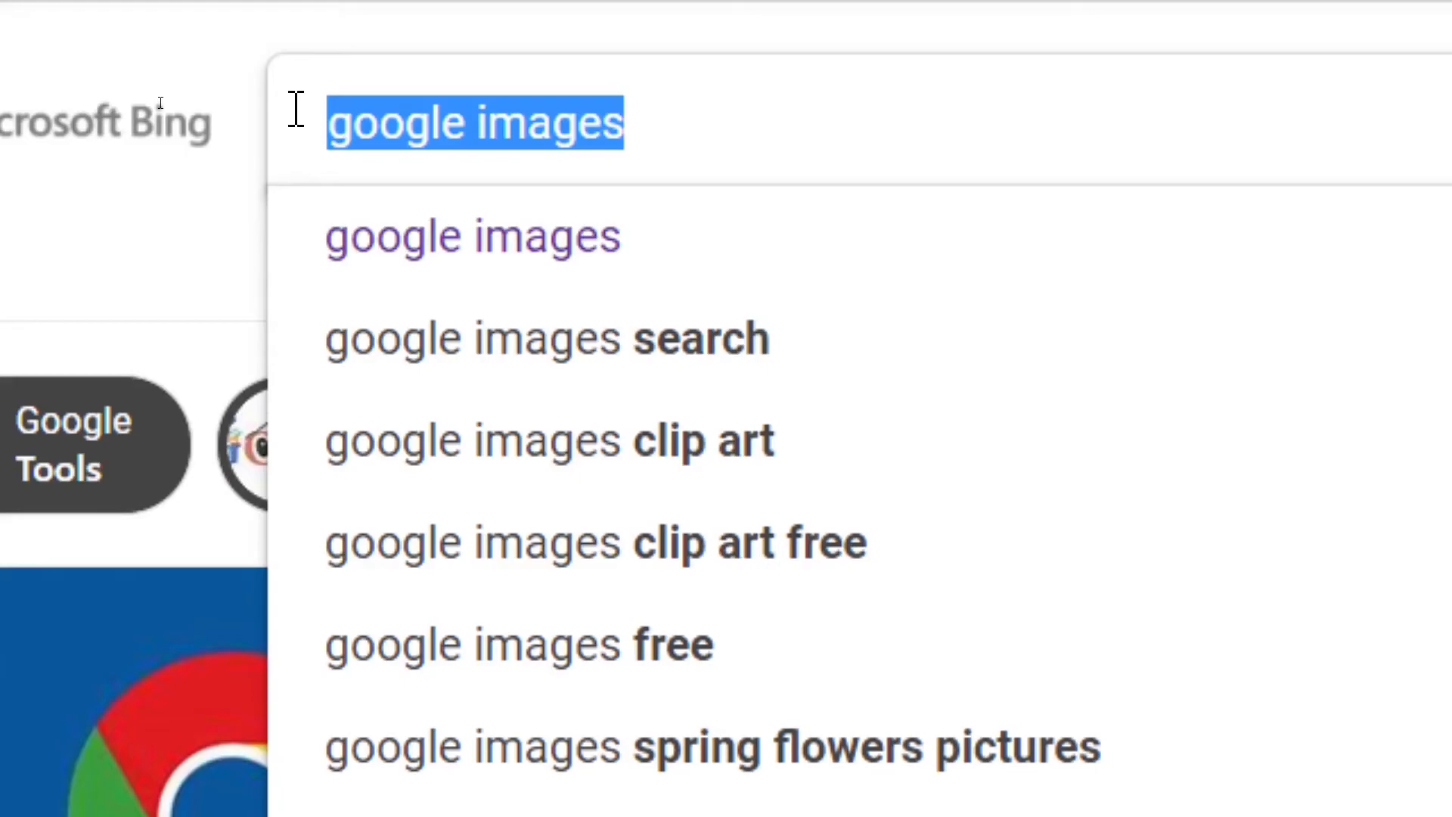
pyautogui.write('bahamas')
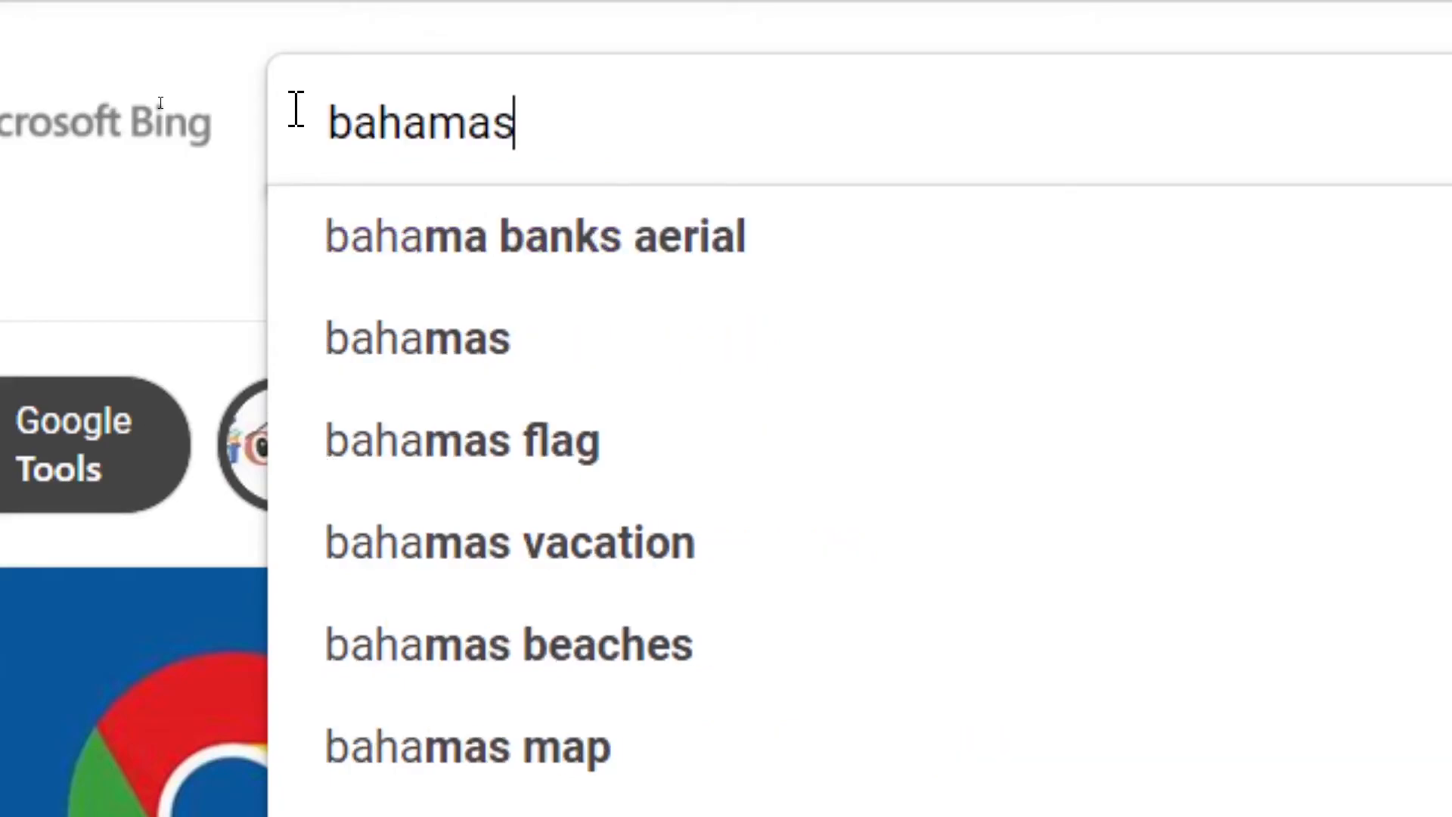
pyautogui.press('Return')
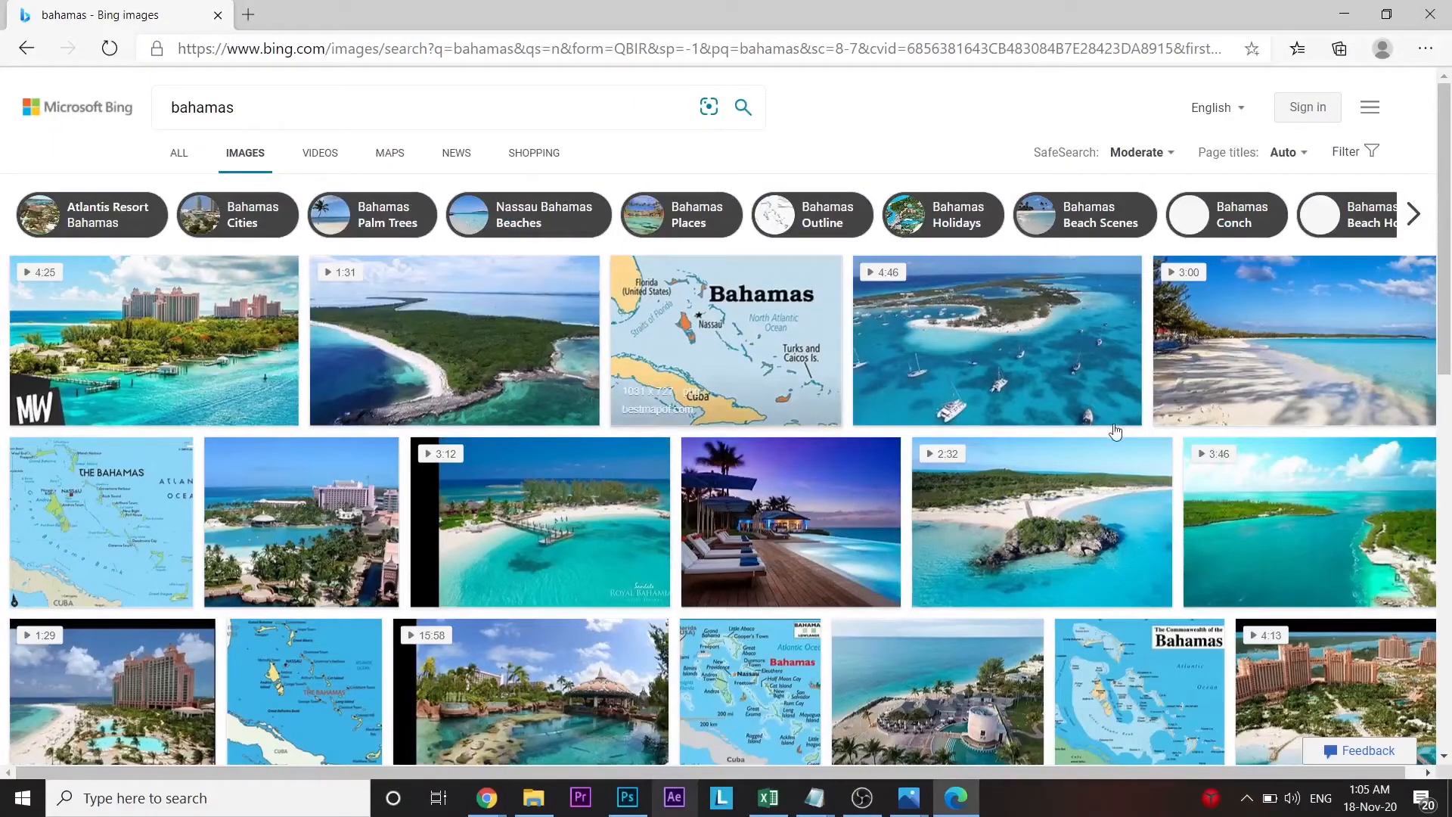
pyautogui.scroll(-8, 478, 403)
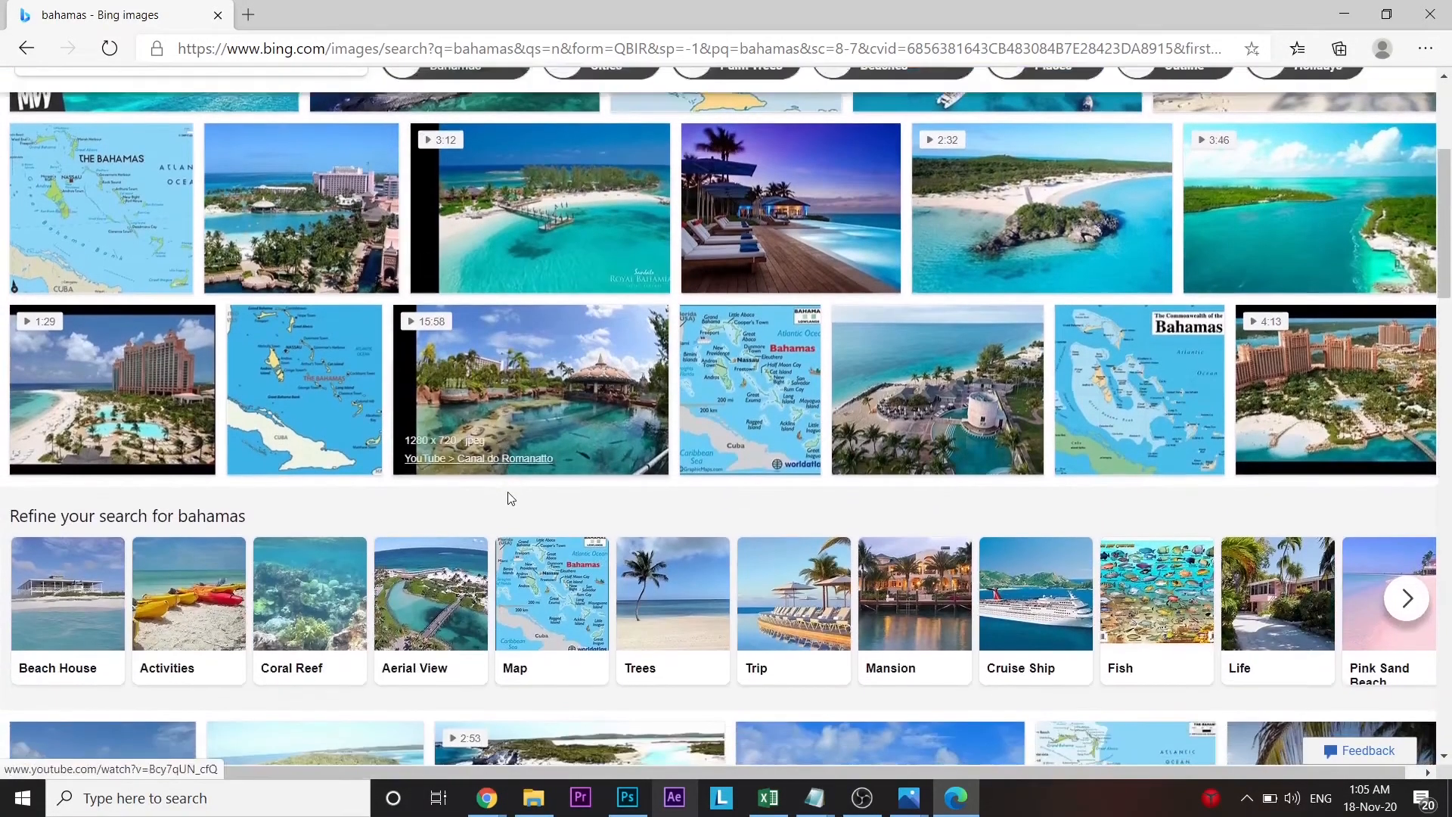
pyautogui.scroll(-5, 510, 500)
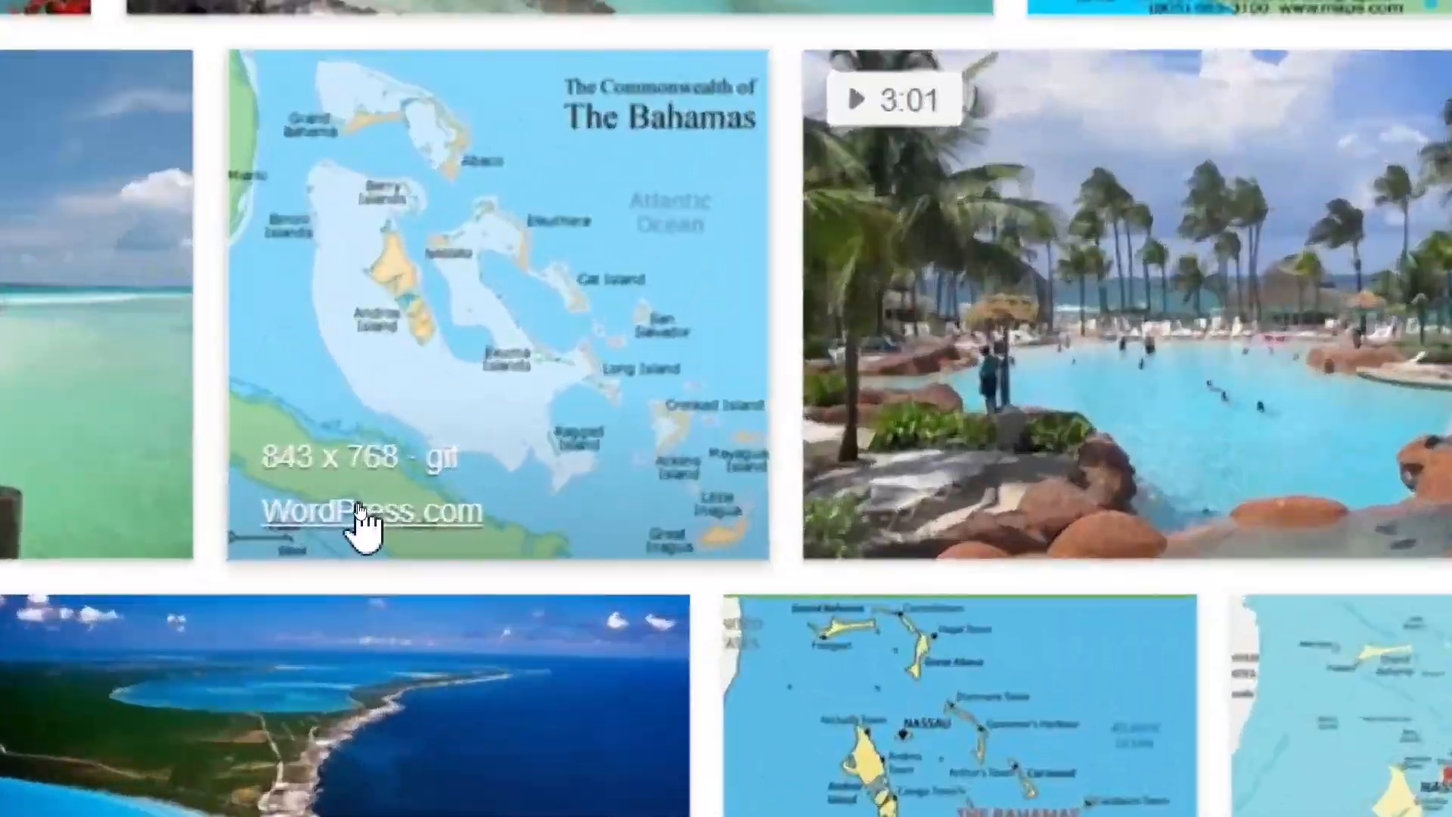
pyautogui.scroll(-7, 690, 584)
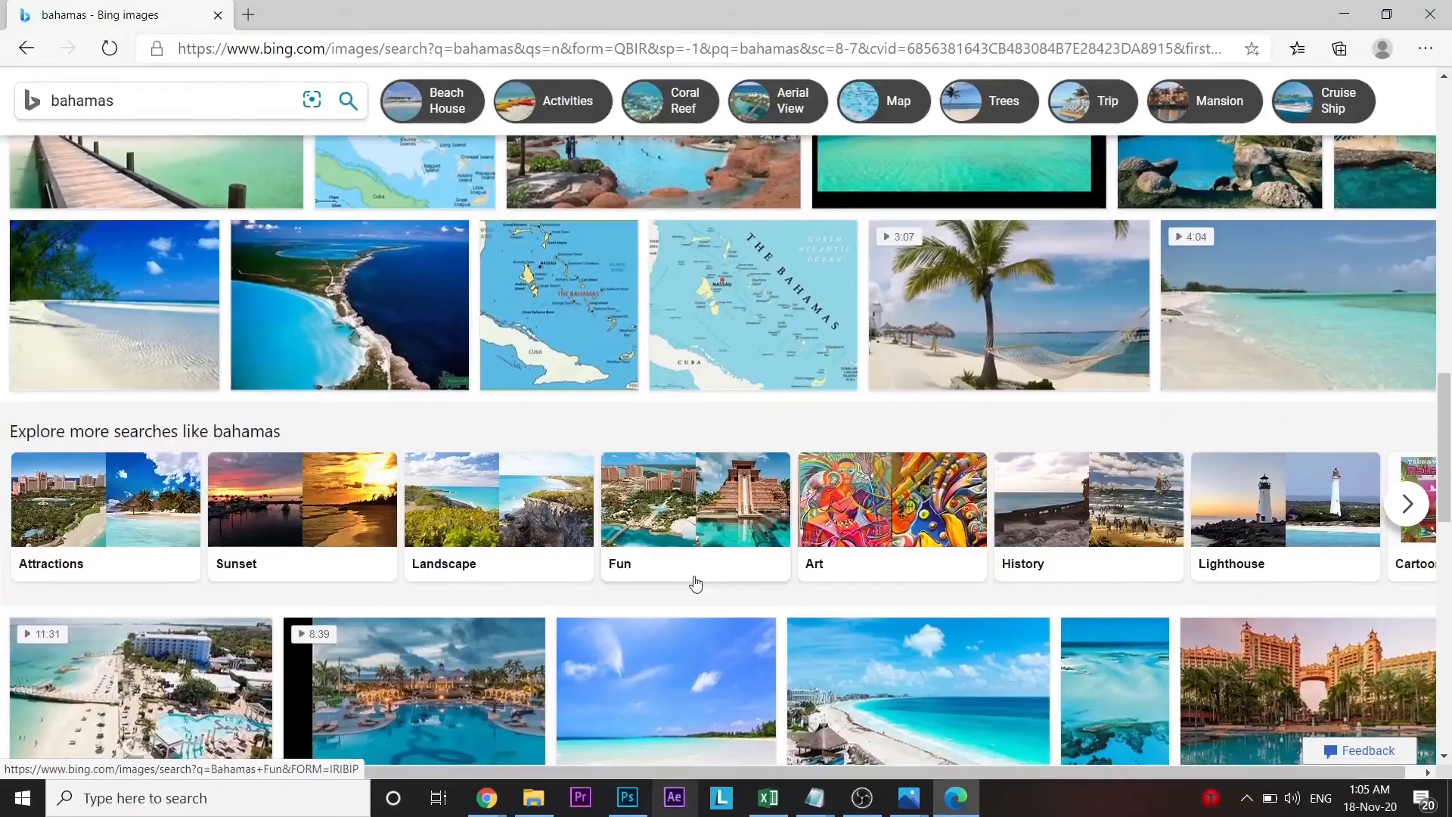
pyautogui.scroll(-8, 662, 599)
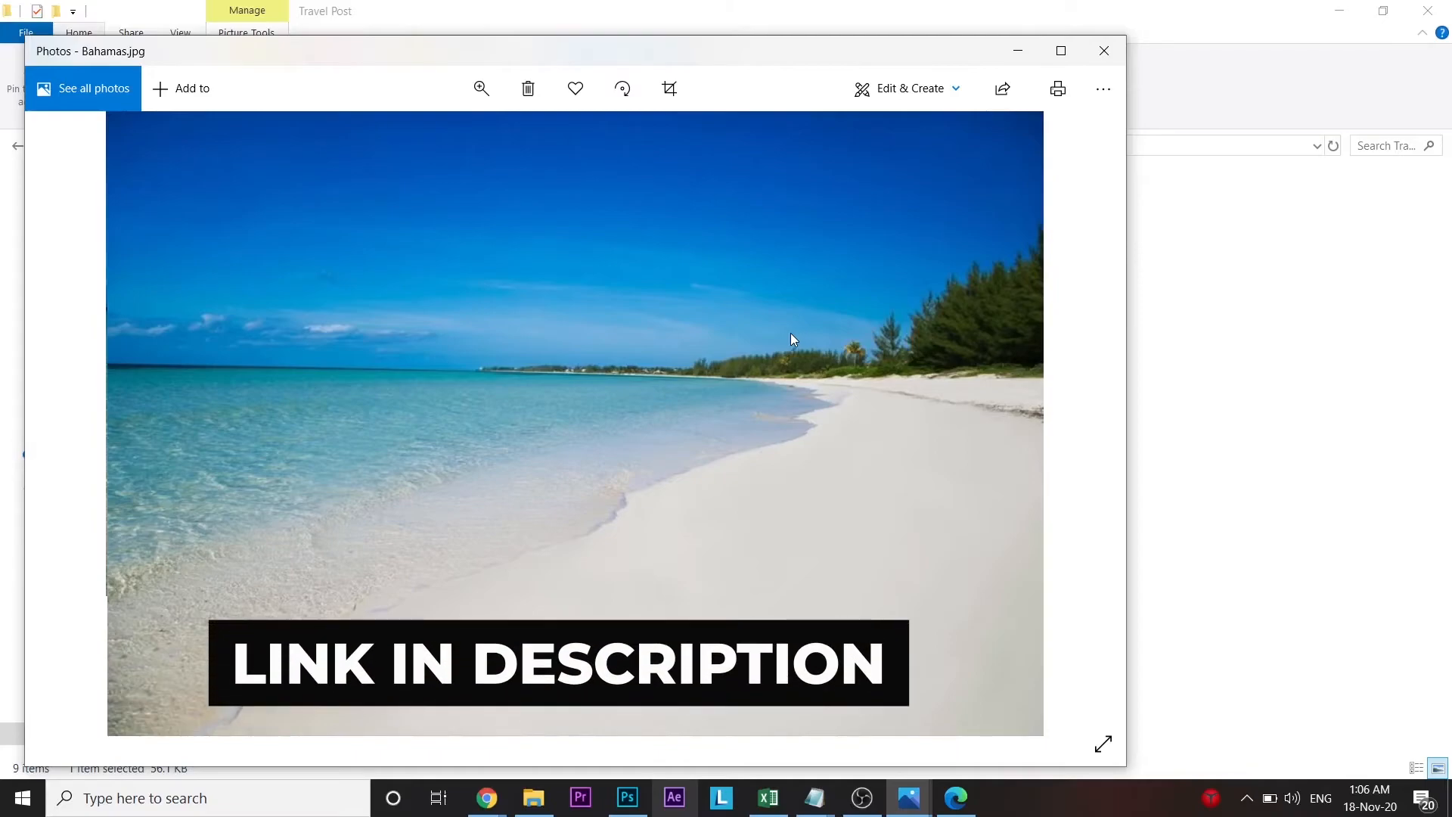
# - Close the photo preview, place the Bahamas image in the Photoshop ad and move its layer between Ellipse 1 and Rectangle 1
pyautogui.click(1105, 51)
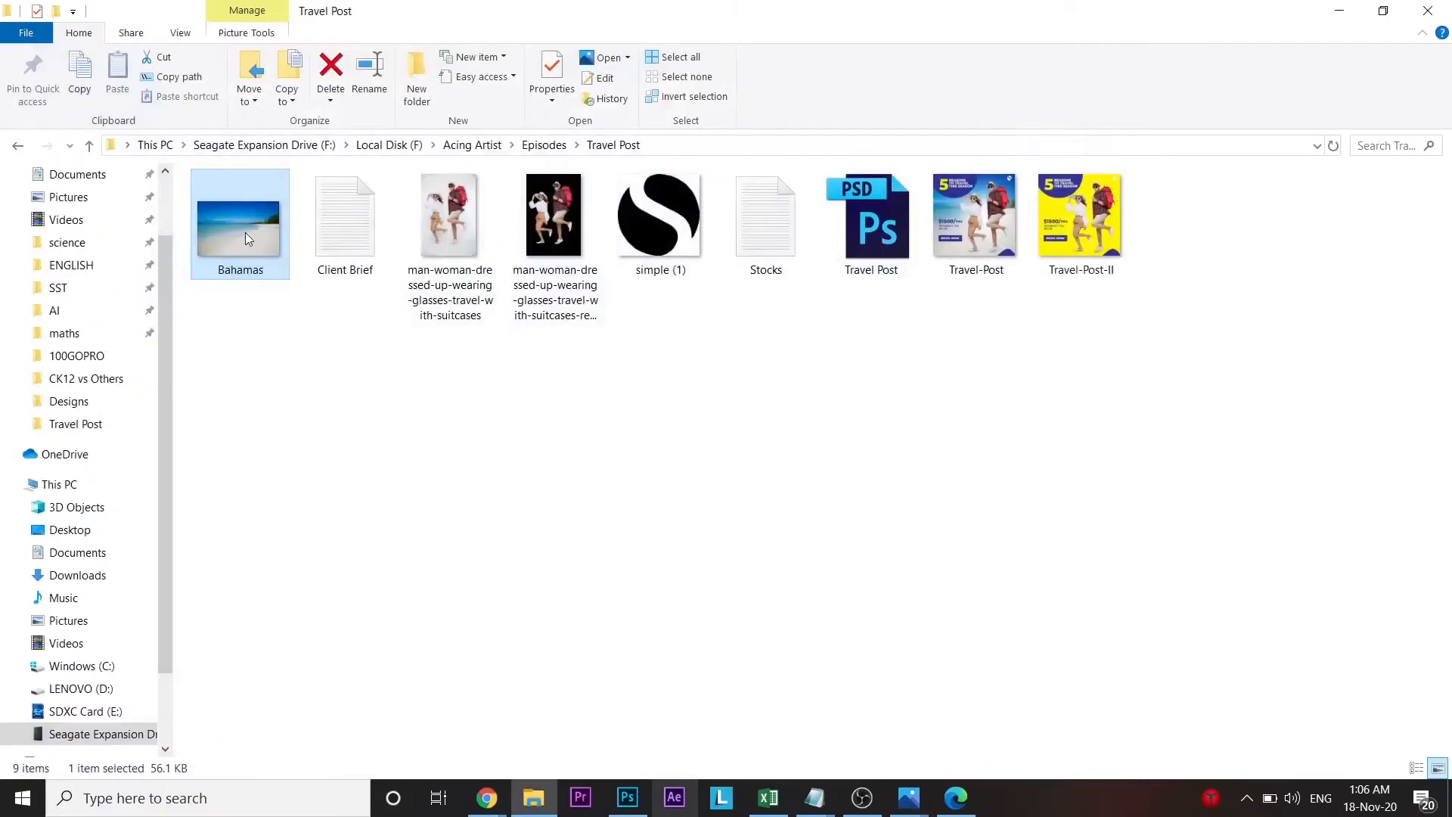
pyautogui.moveTo(244, 235); pyautogui.dragTo(962, 652)
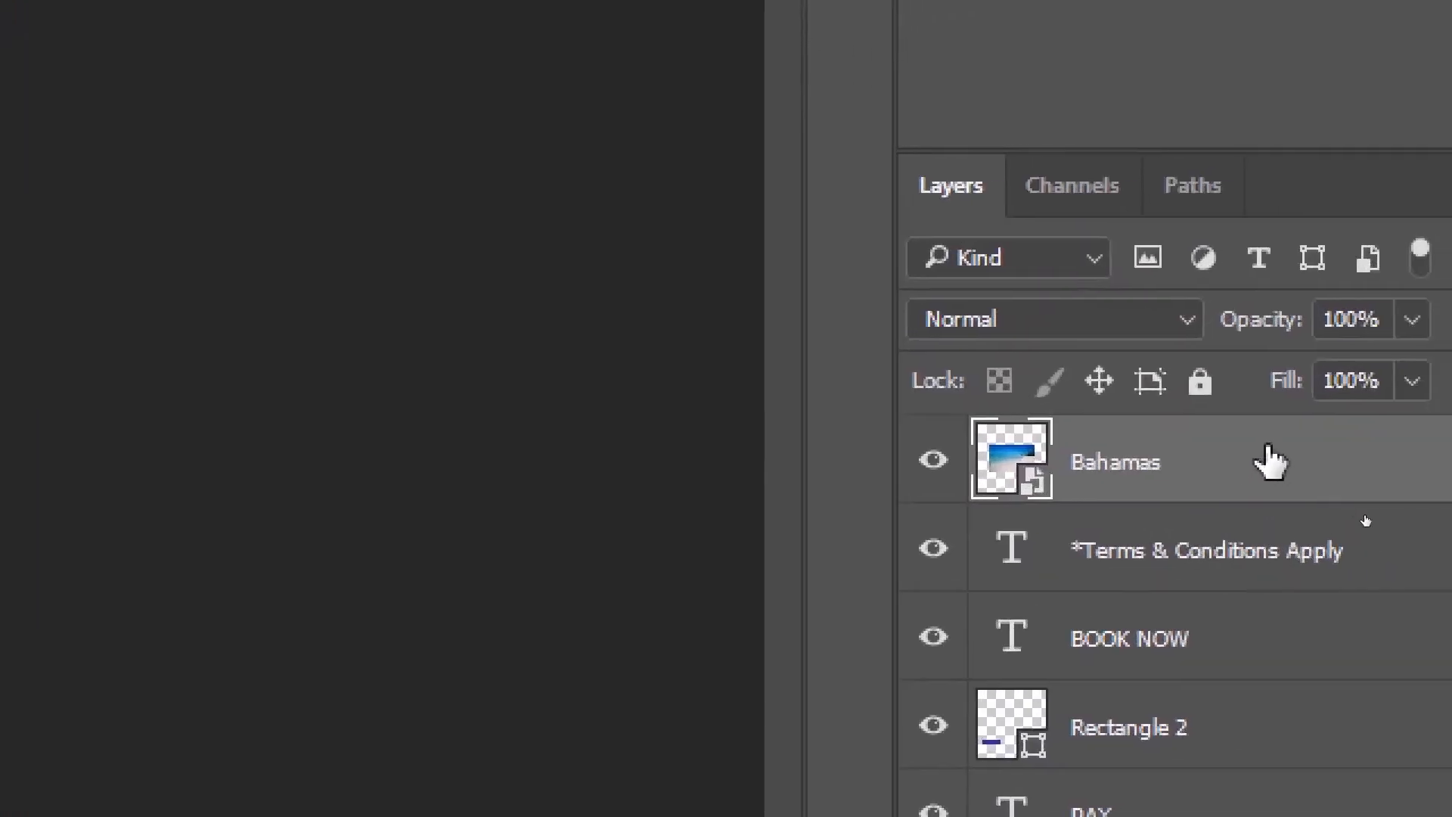
pyautogui.moveTo(1366, 520); pyautogui.dragTo(1349, 783)
pyautogui.moveTo(1218, 715); pyautogui.dragTo(1291, 496)
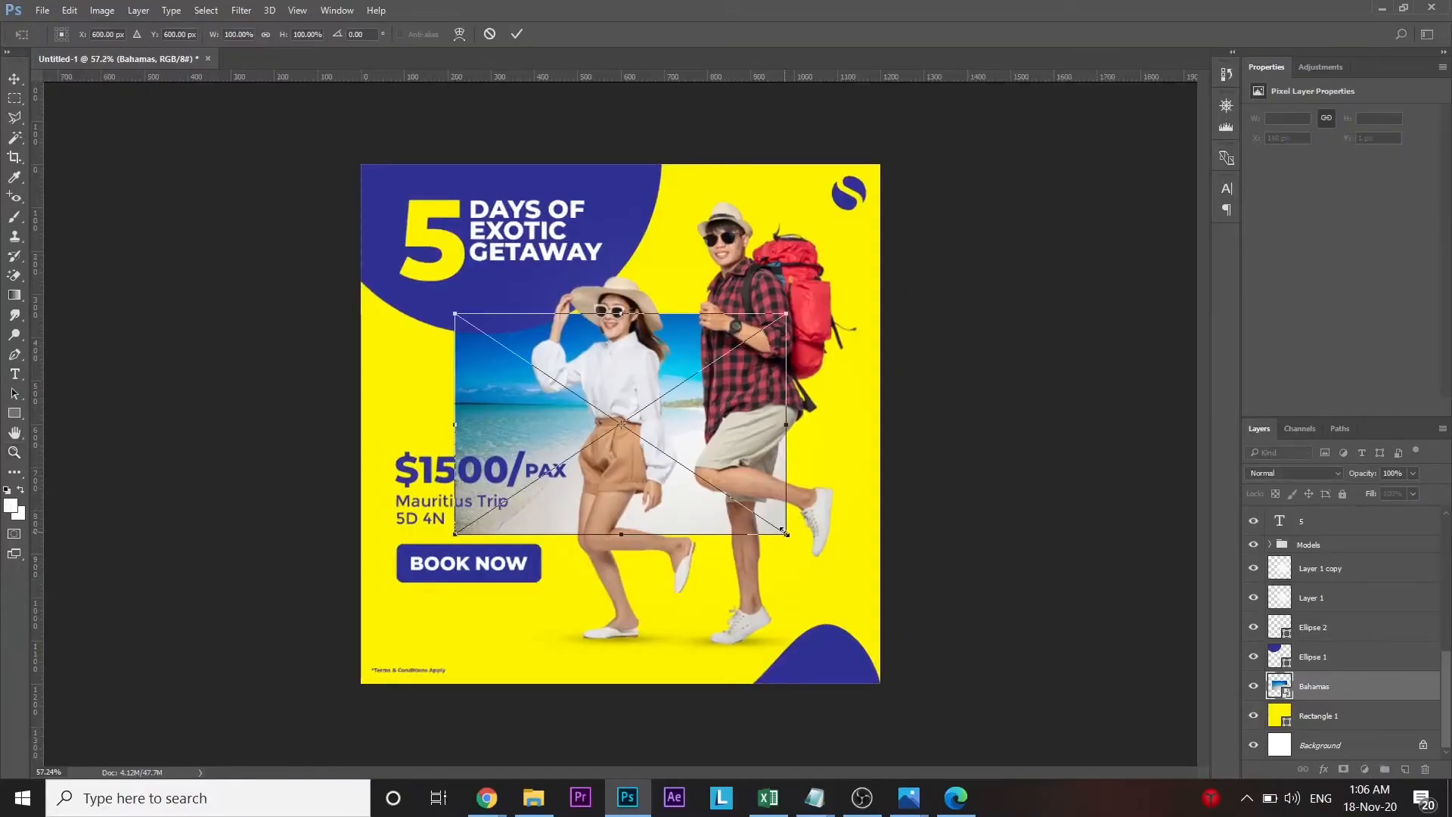
# - Scale the Bahamas photo from its centre to about 246% so it covers the whole canvas, and shift it slightly to the left
pyautogui.moveTo(778, 542); pyautogui.dragTo(975, 771)
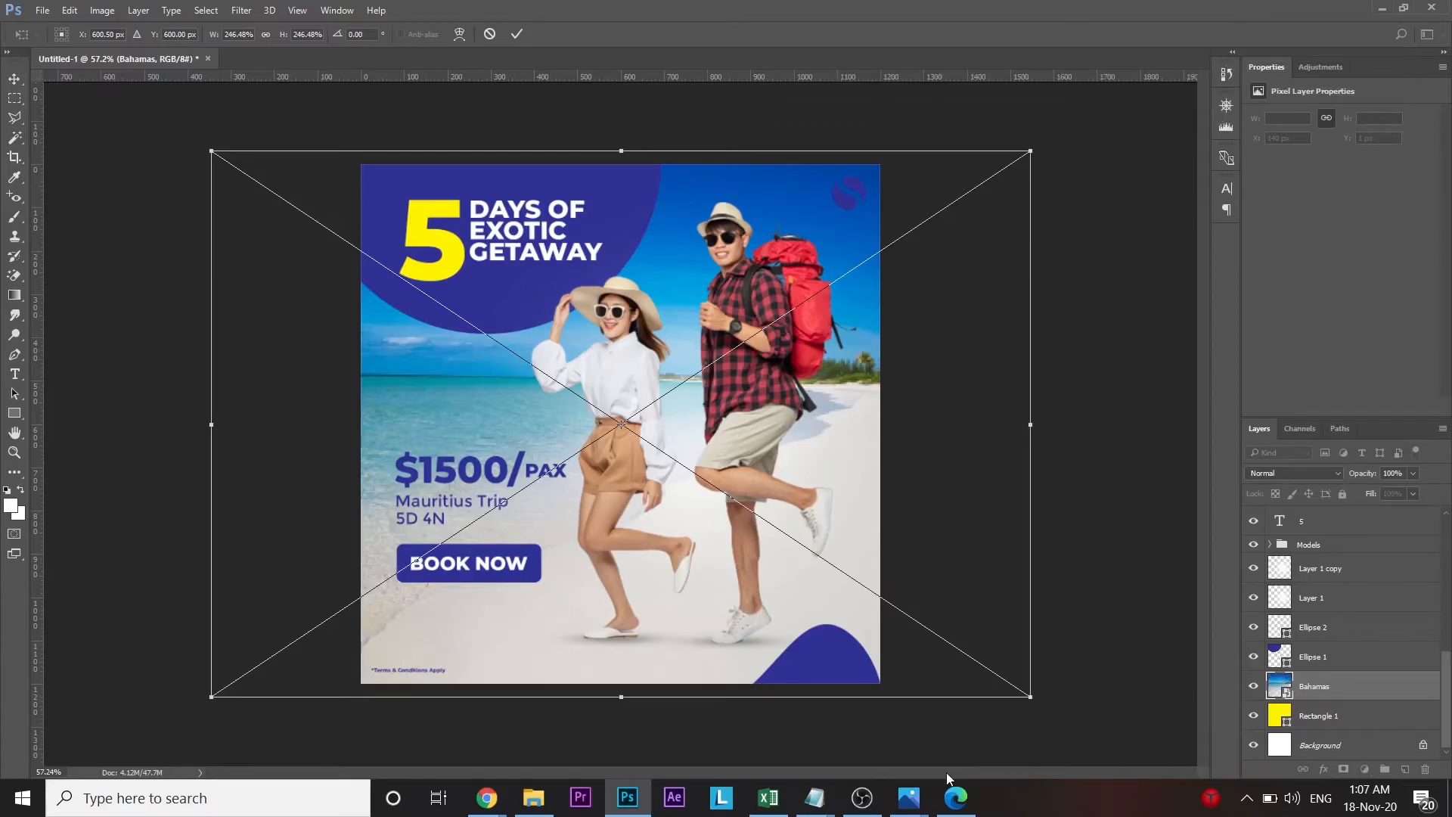
pyautogui.press('Return')
pyautogui.press('z')
pyautogui.moveTo(791, 603); pyautogui.dragTo(810, 606)
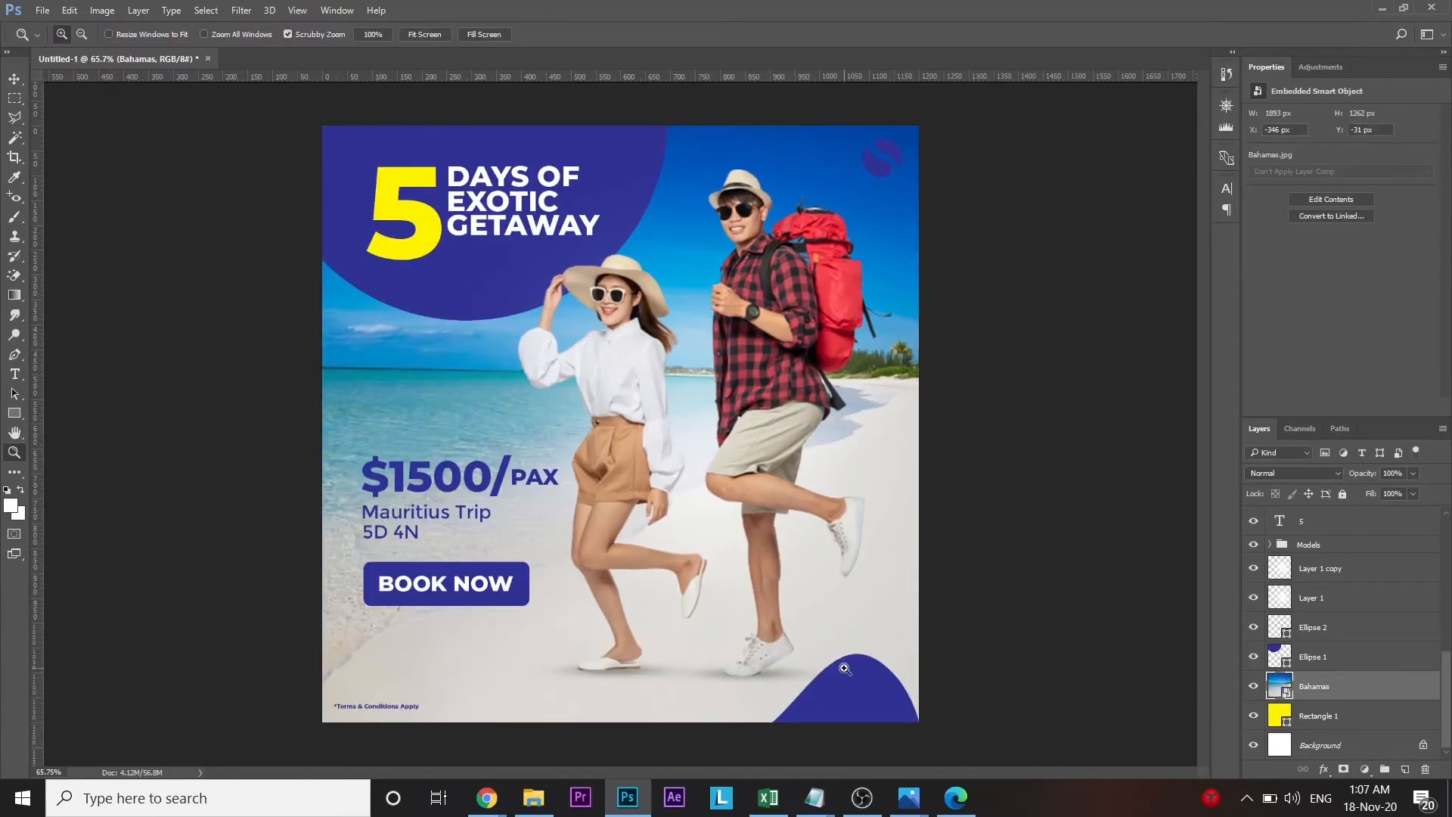
pyautogui.press('v')
pyautogui.hotkey('shift', 'Left')
pyautogui.hotkey('shift', 'Left')
pyautogui.hotkey('shift', 'Left')
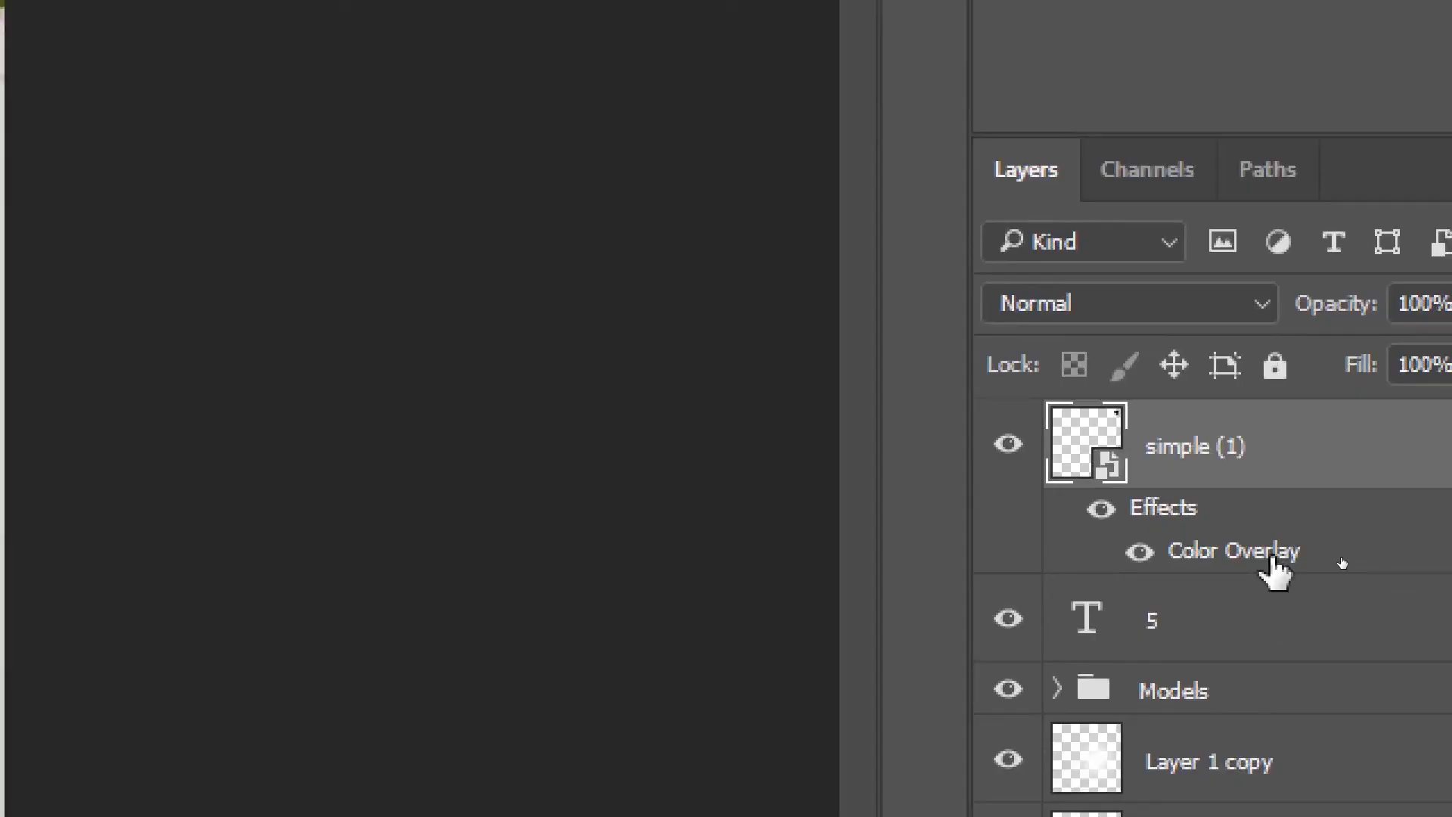
# - Change the Color Overlay of the logo layer simple (1) to white
pyautogui.doubleClick(1274, 560)
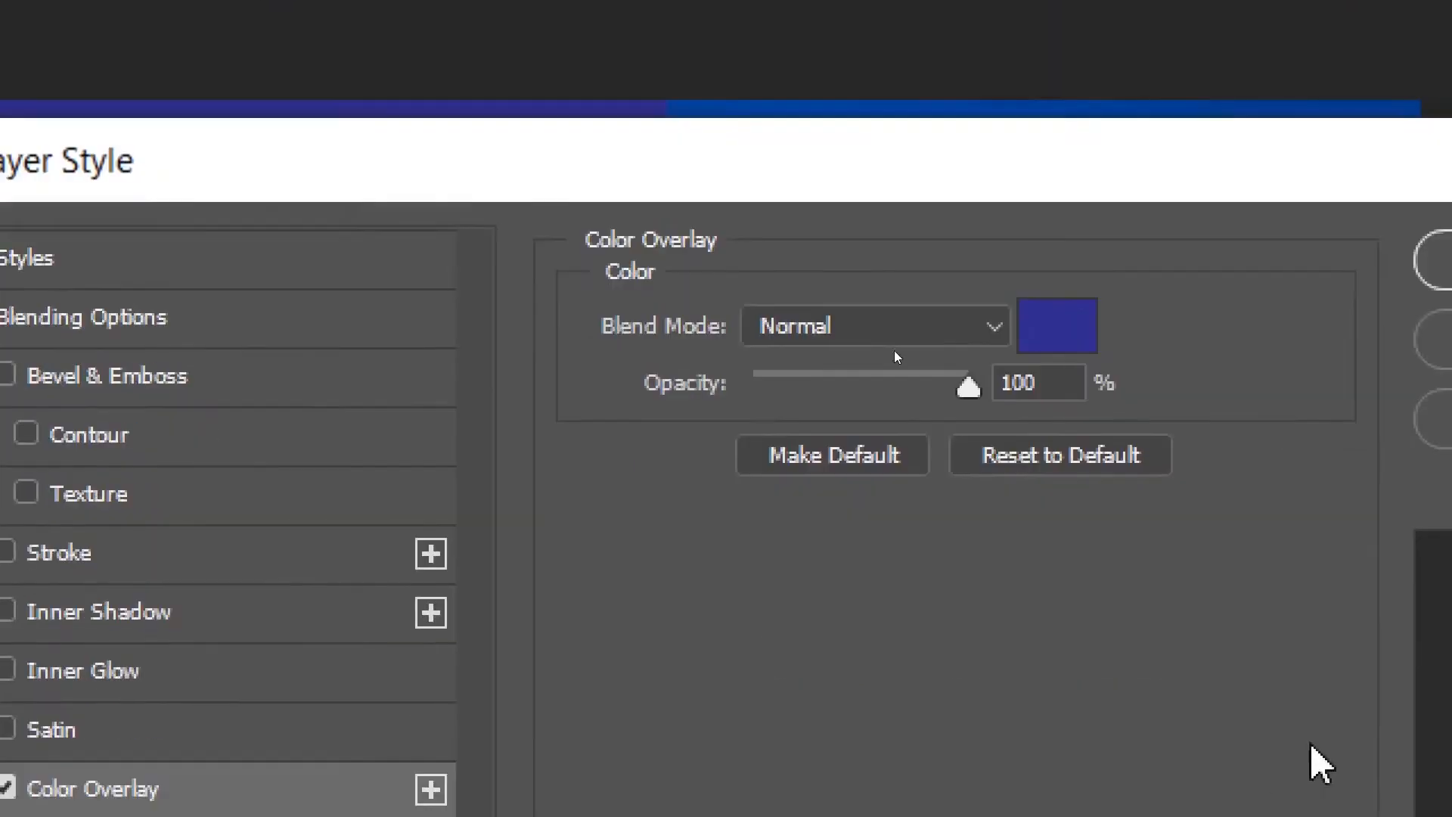
pyautogui.click(1057, 325)
pyautogui.moveTo(1274, 678); pyautogui.dragTo(888, 468)
pyautogui.click(1096, 441)
pyautogui.click(1437, 259)
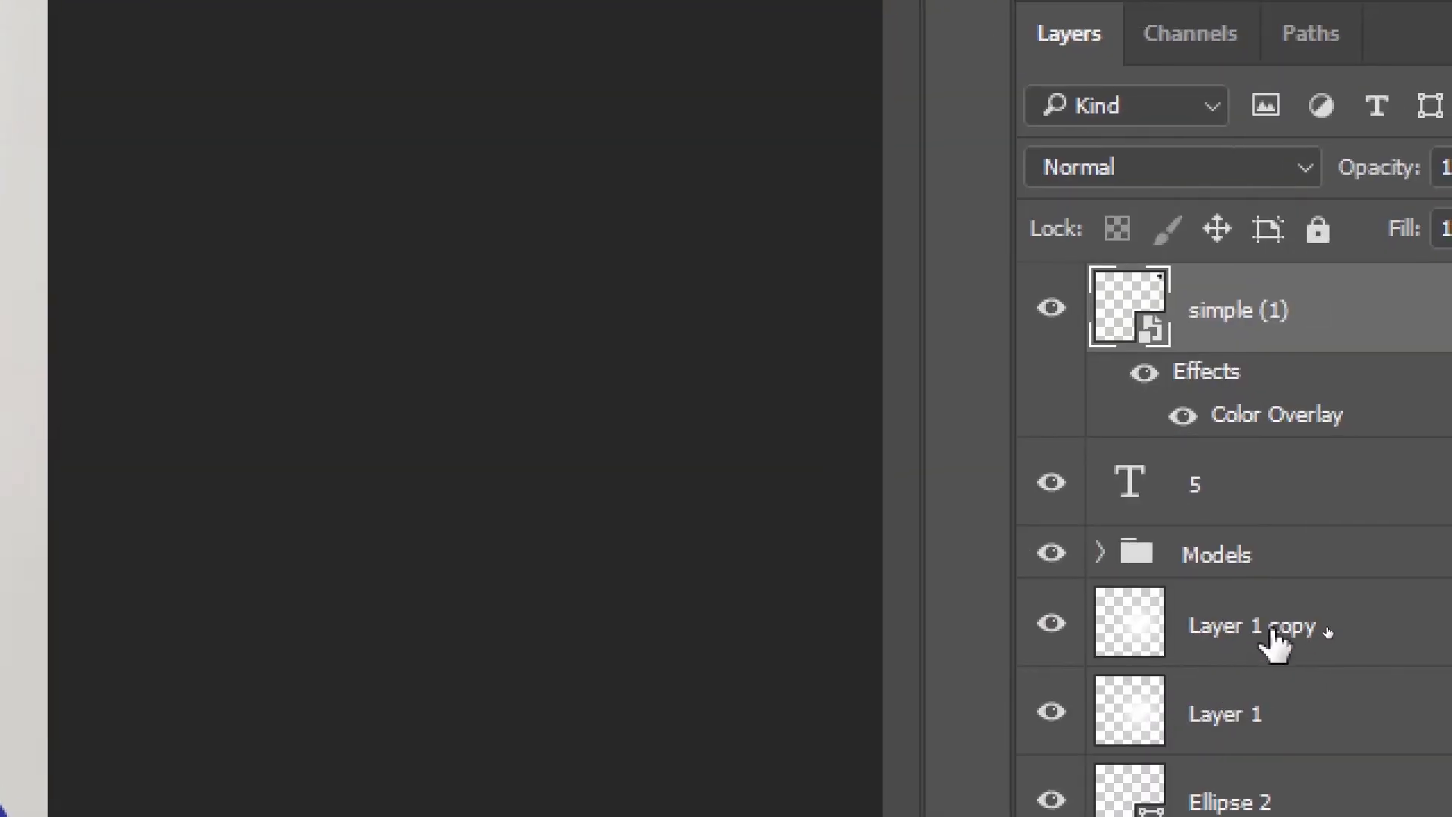
# - Group Layer 1 copy and Layer 1 and name the group Glow
pyautogui.click(1275, 643)
pyautogui.keyDown('shift'); pyautogui.click(1254, 703); pyautogui.keyUp('shift')
pyautogui.hotkey('ctrl', 'g')
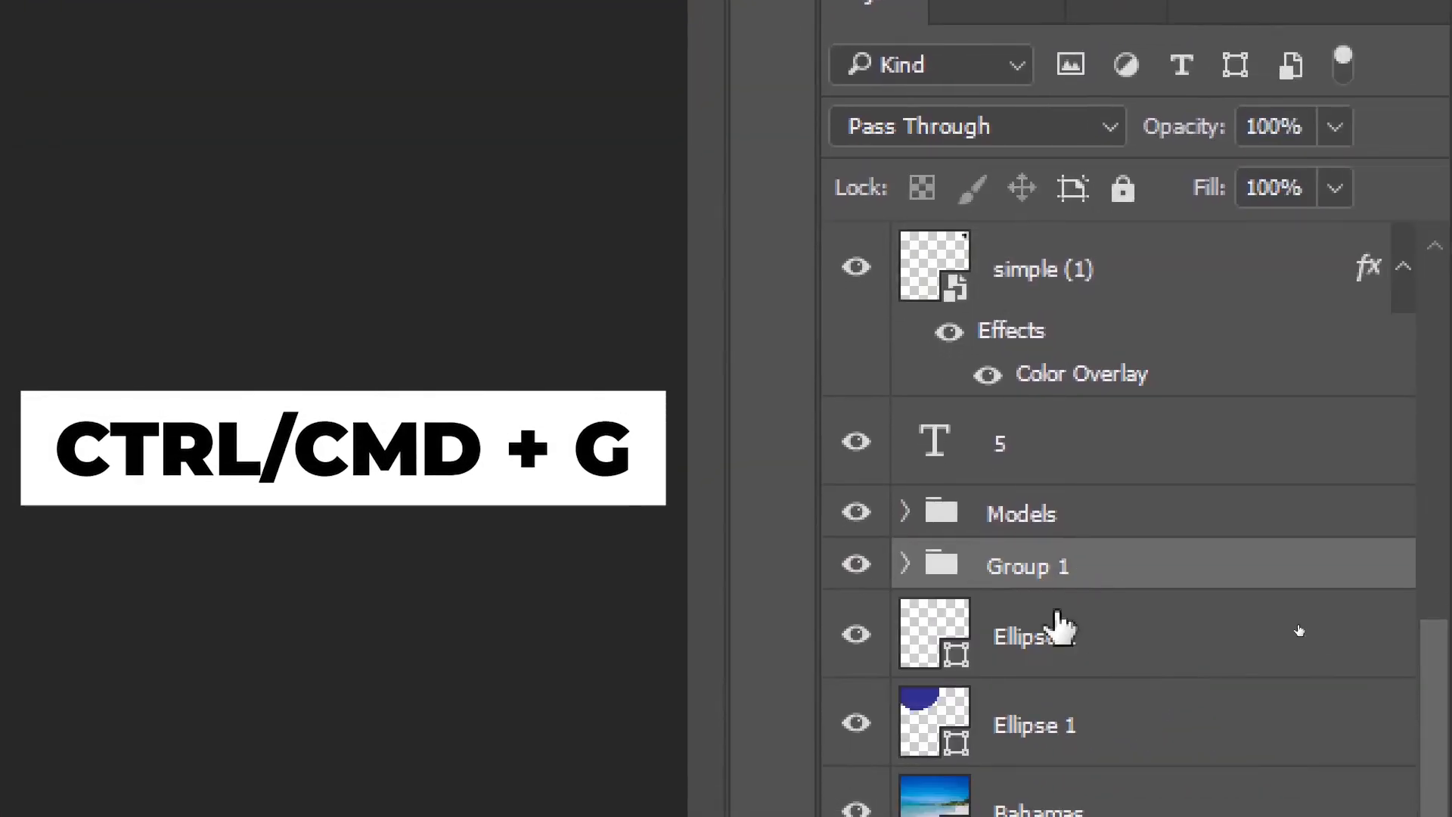
pyautogui.doubleClick(1013, 567)
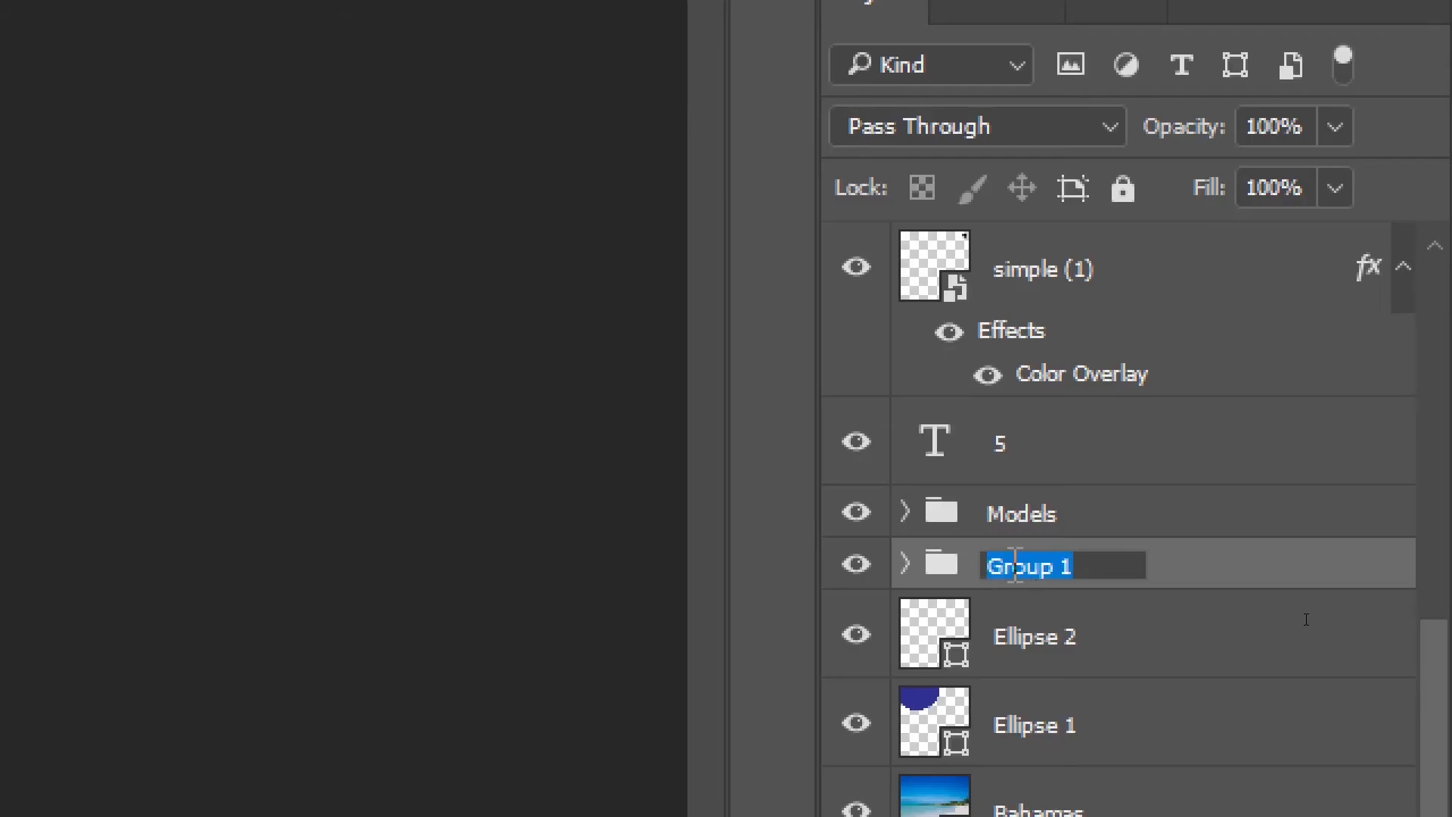
pyautogui.write('Glow')
pyautogui.press('Return')
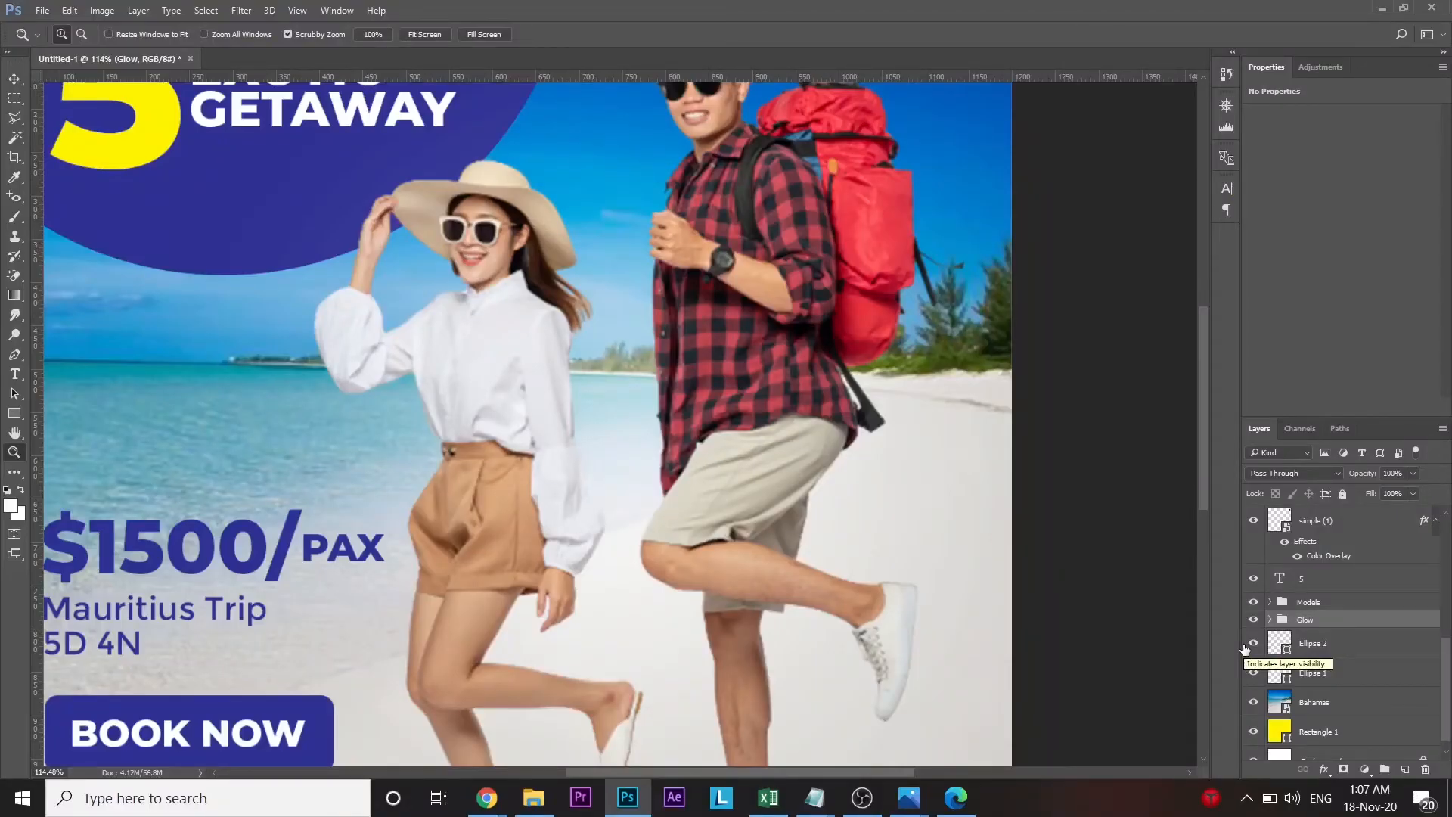
# - Compare the couple against the beach with the Glow group hidden and shown, both close up and across the full layout
pyautogui.click(1253, 622)
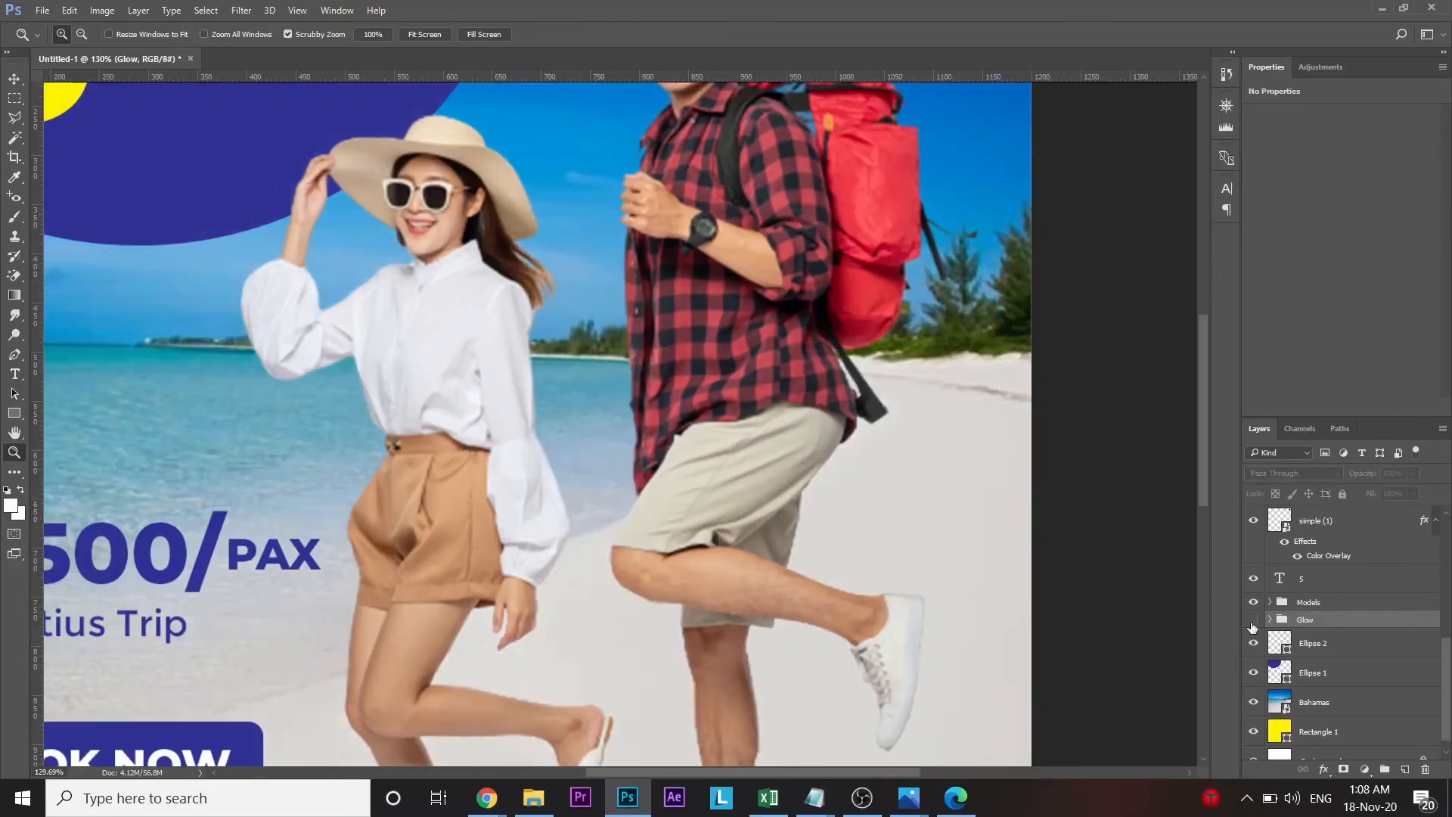
pyautogui.click(1253, 622)
pyautogui.click(1252, 622)
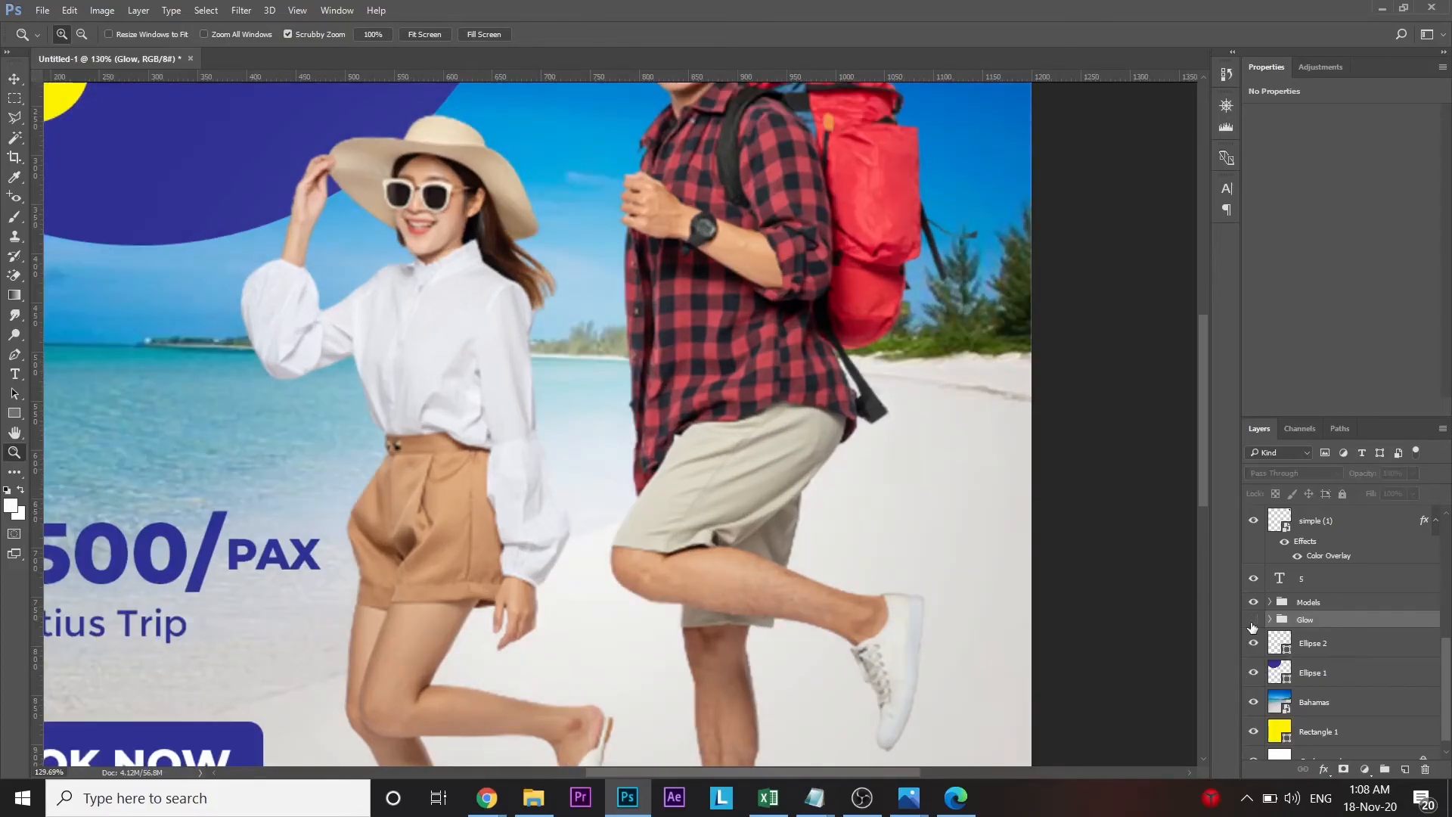
pyautogui.moveTo(840, 541); pyautogui.dragTo(709, 532)
pyautogui.moveTo(710, 462); pyautogui.dragTo(763, 456)
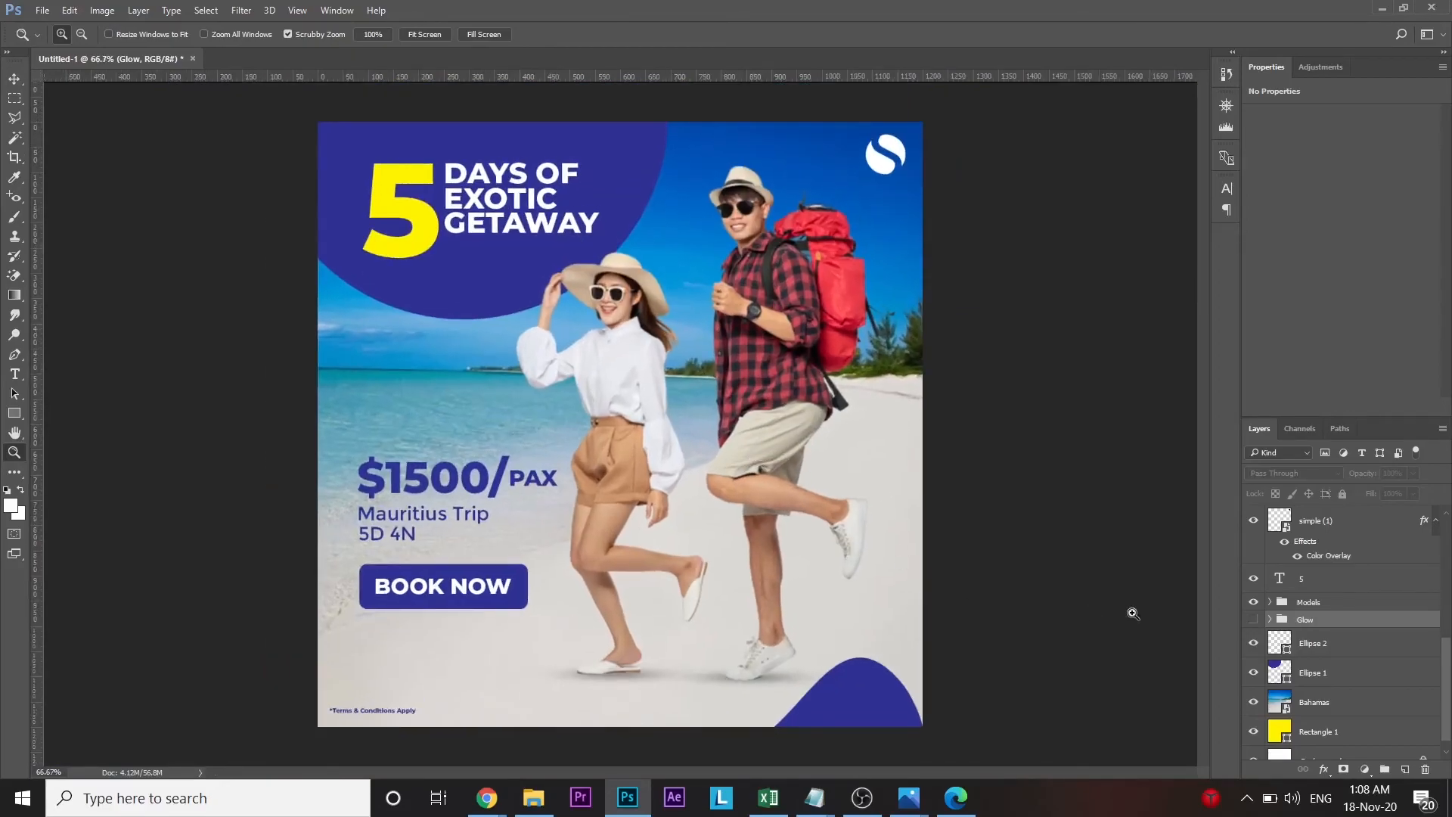
pyautogui.click(1255, 622)
pyautogui.click(1255, 622)
pyautogui.click(1255, 623)
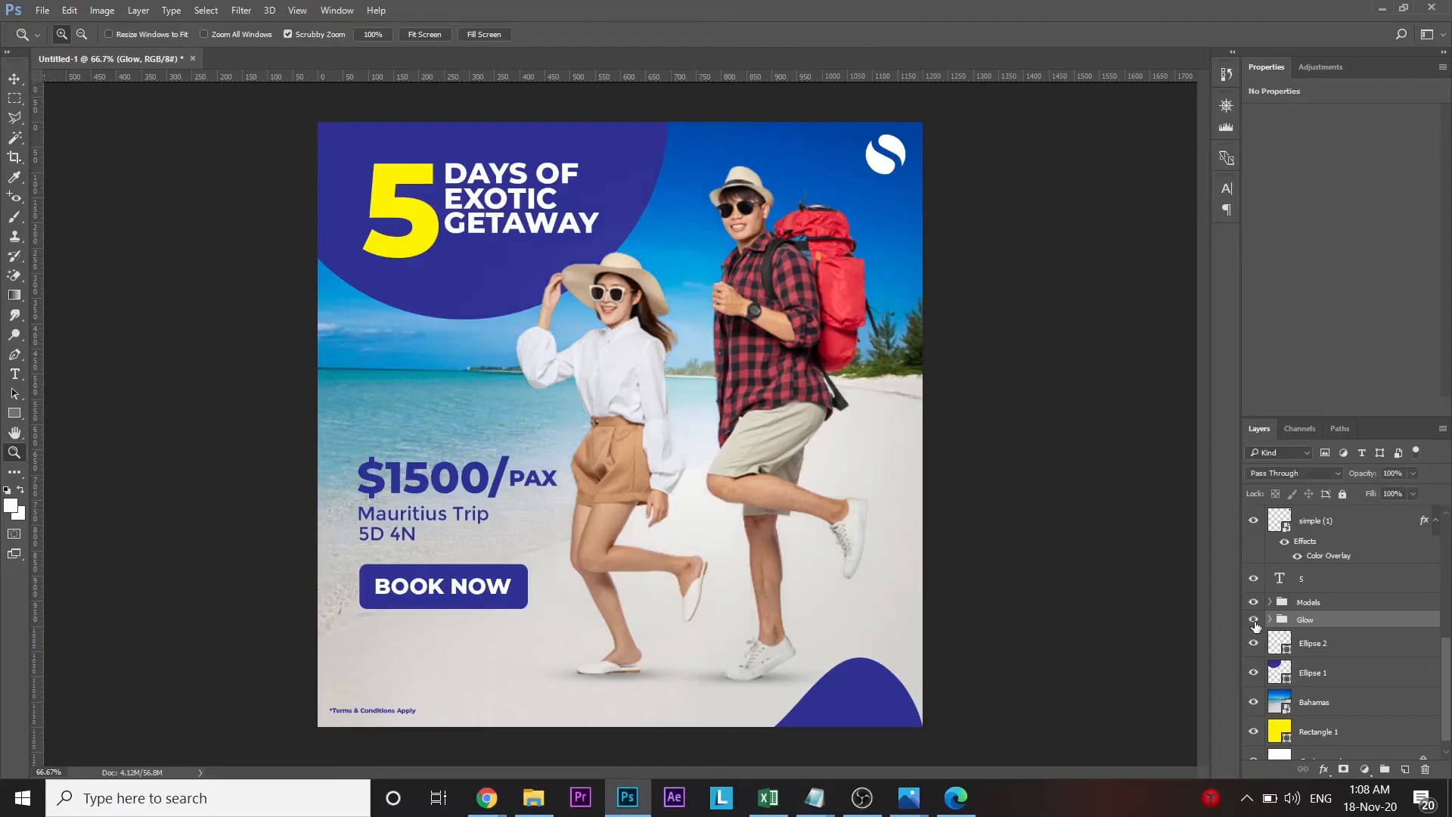
pyautogui.click(1256, 626)
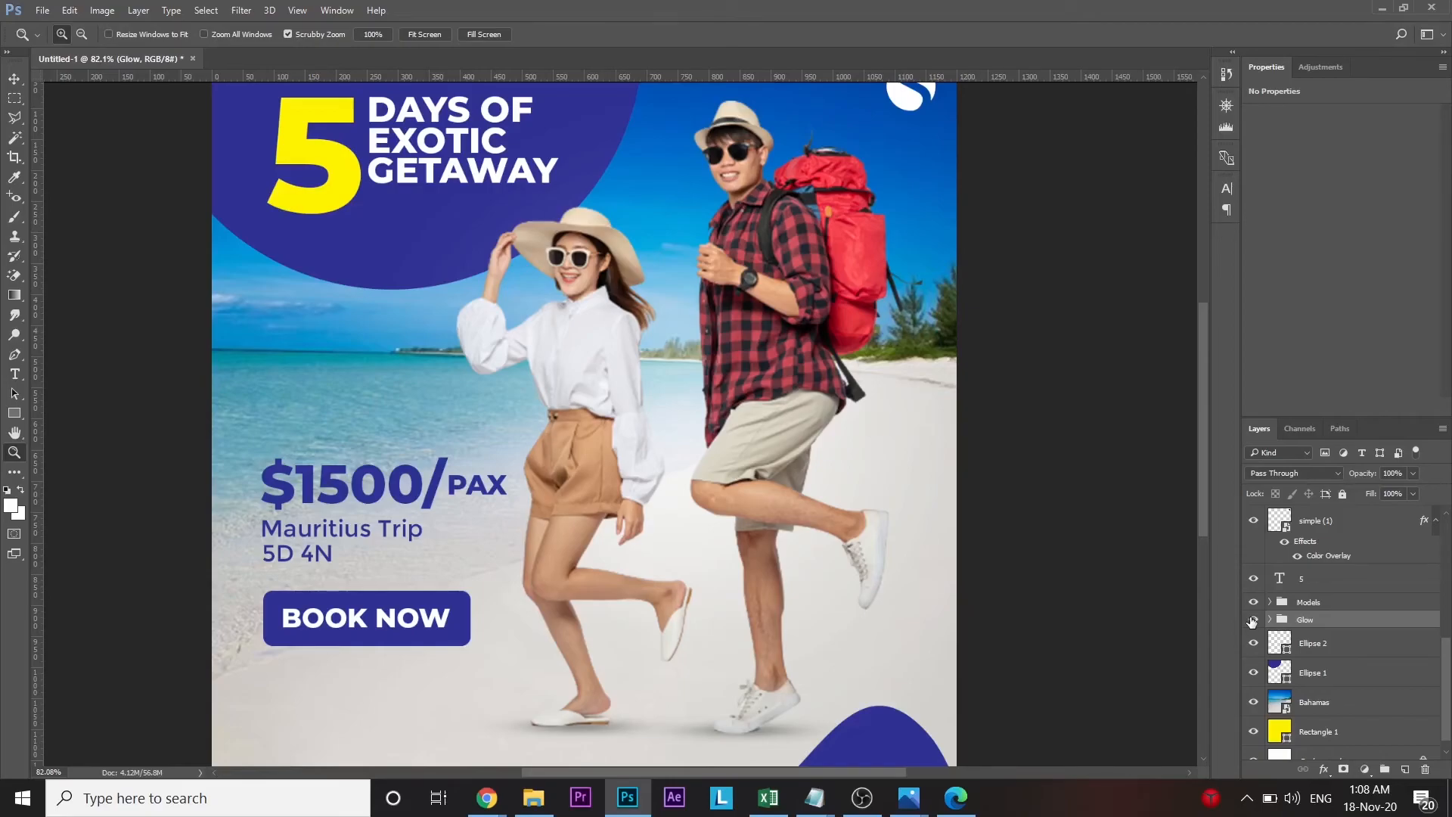
# - Hide and reshow the Bahamas layer to compare the ad's yellow background with the beach background
pyautogui.moveTo(876, 593)
pyautogui.mouseDown()
pyautogui.moveTo(828, 578)
pyautogui.moveTo(860, 590)
pyautogui.mouseUp()
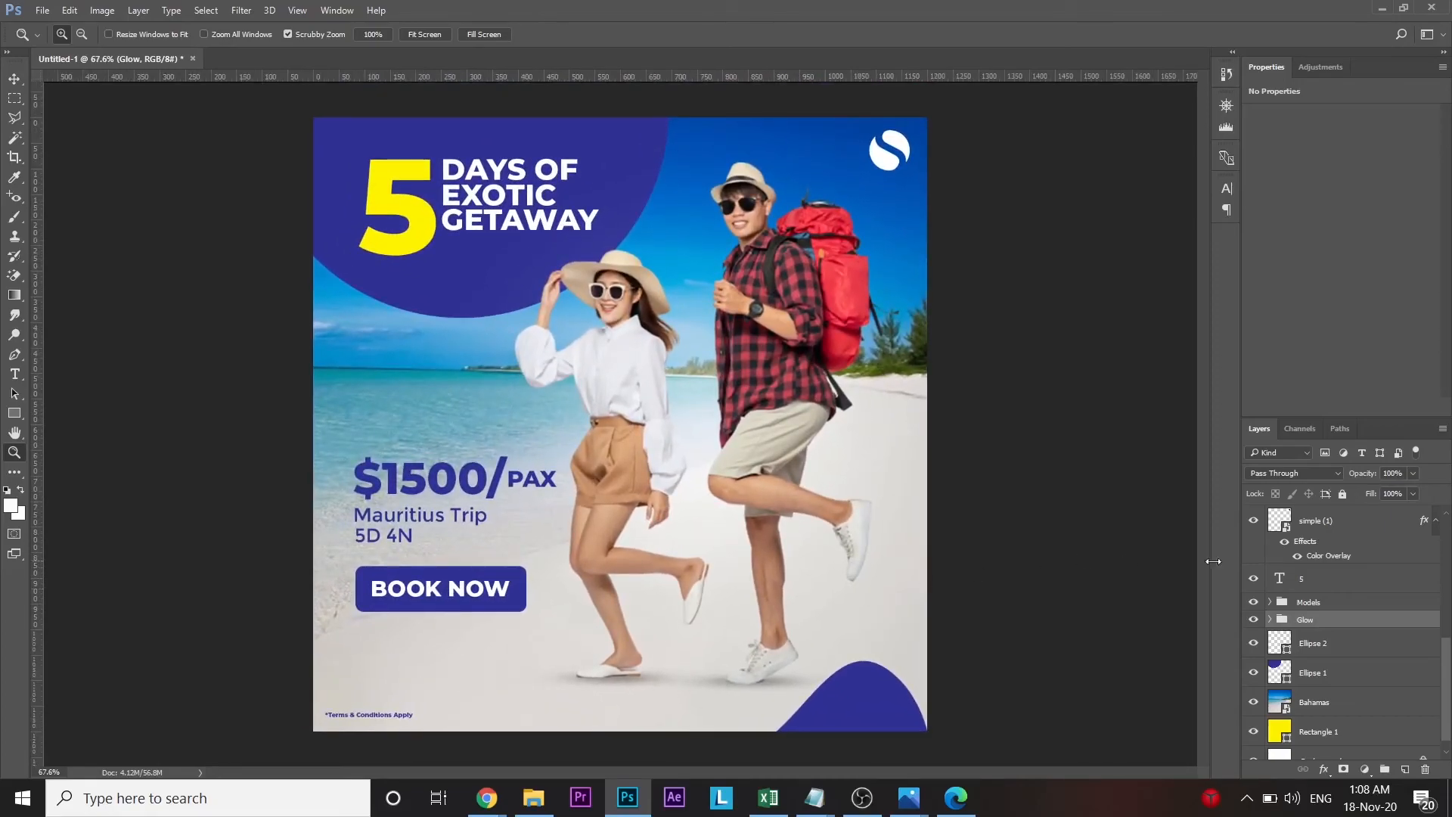
pyautogui.click(1254, 703)
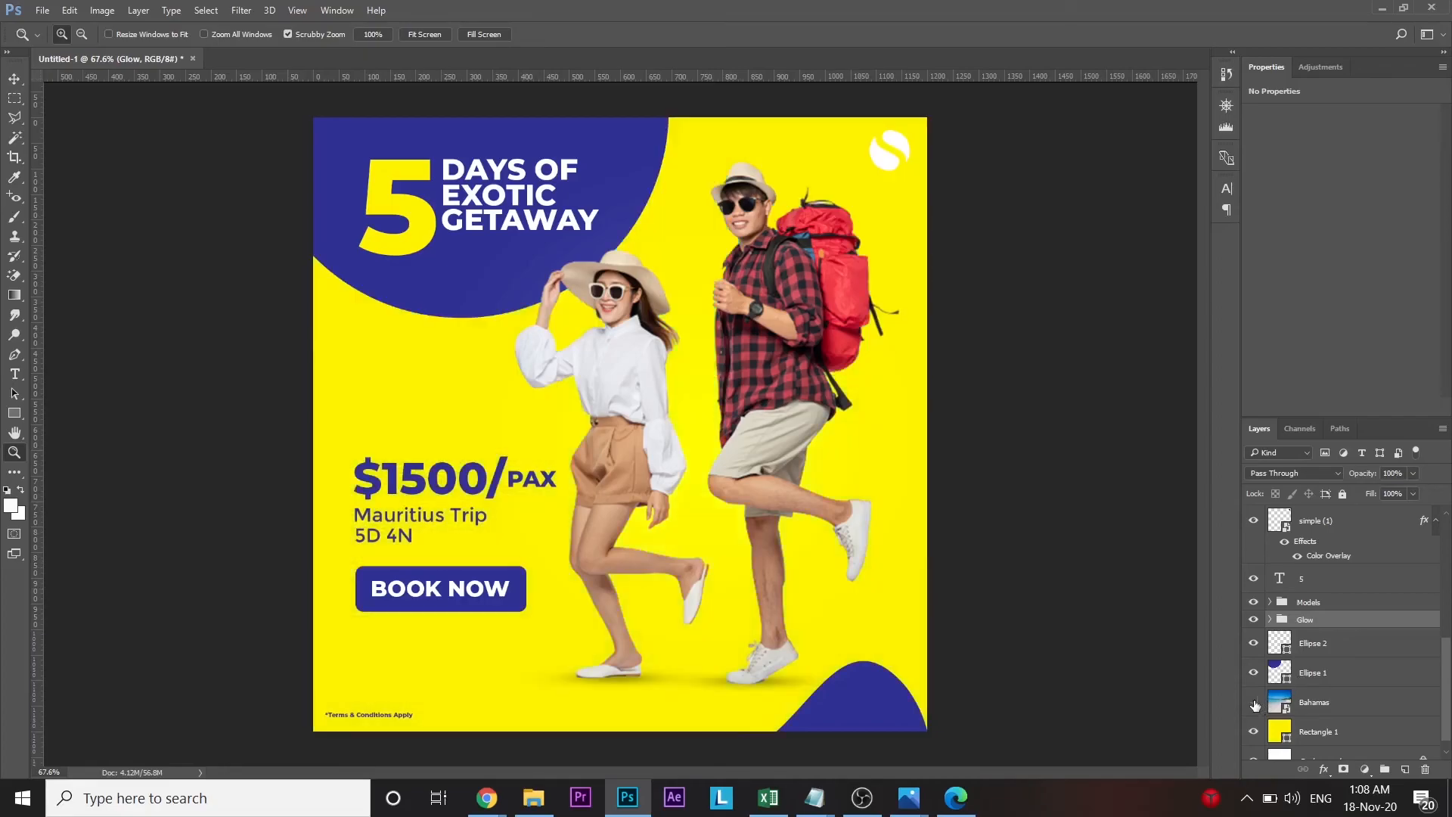
pyautogui.click(1254, 703)
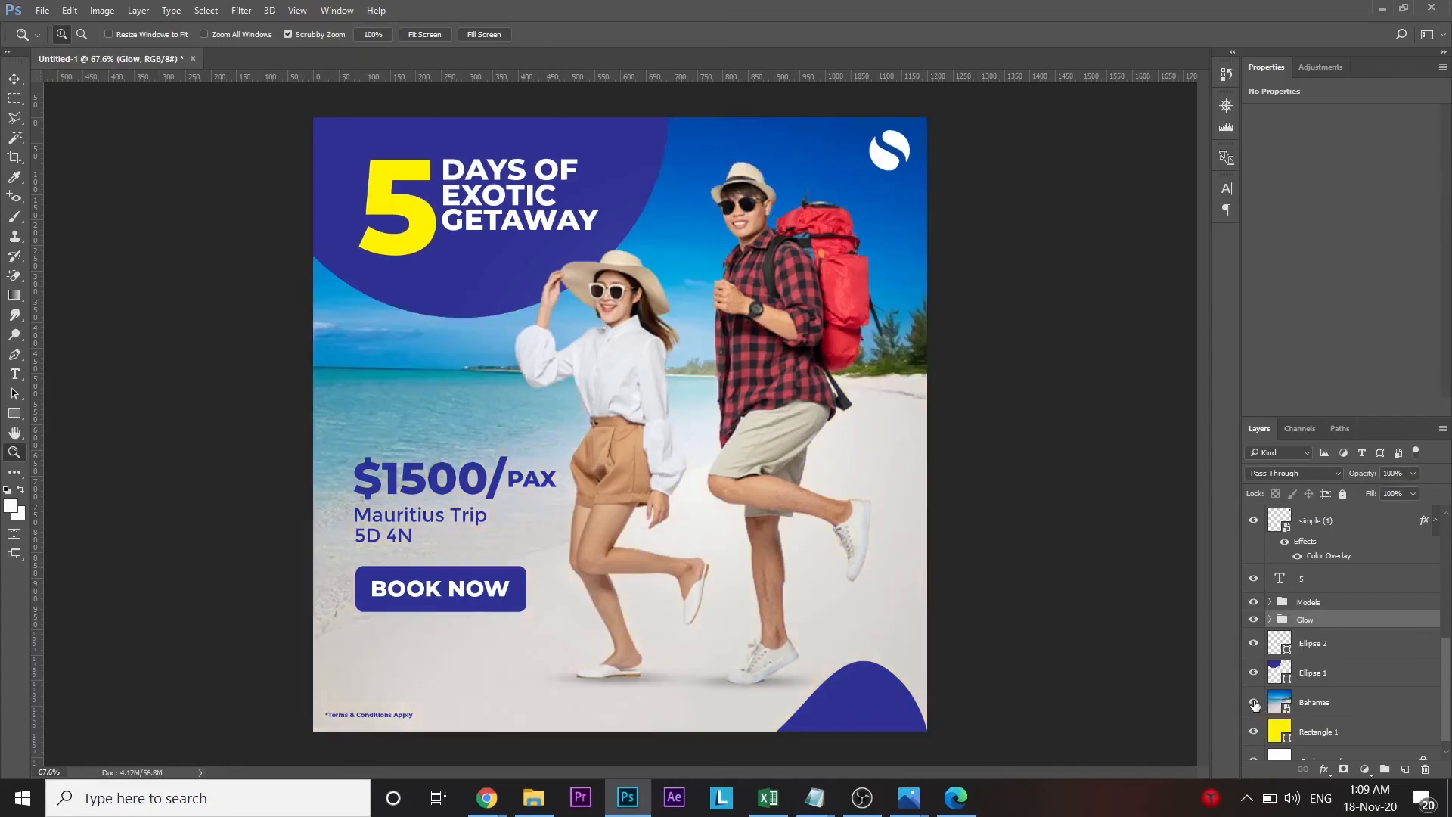